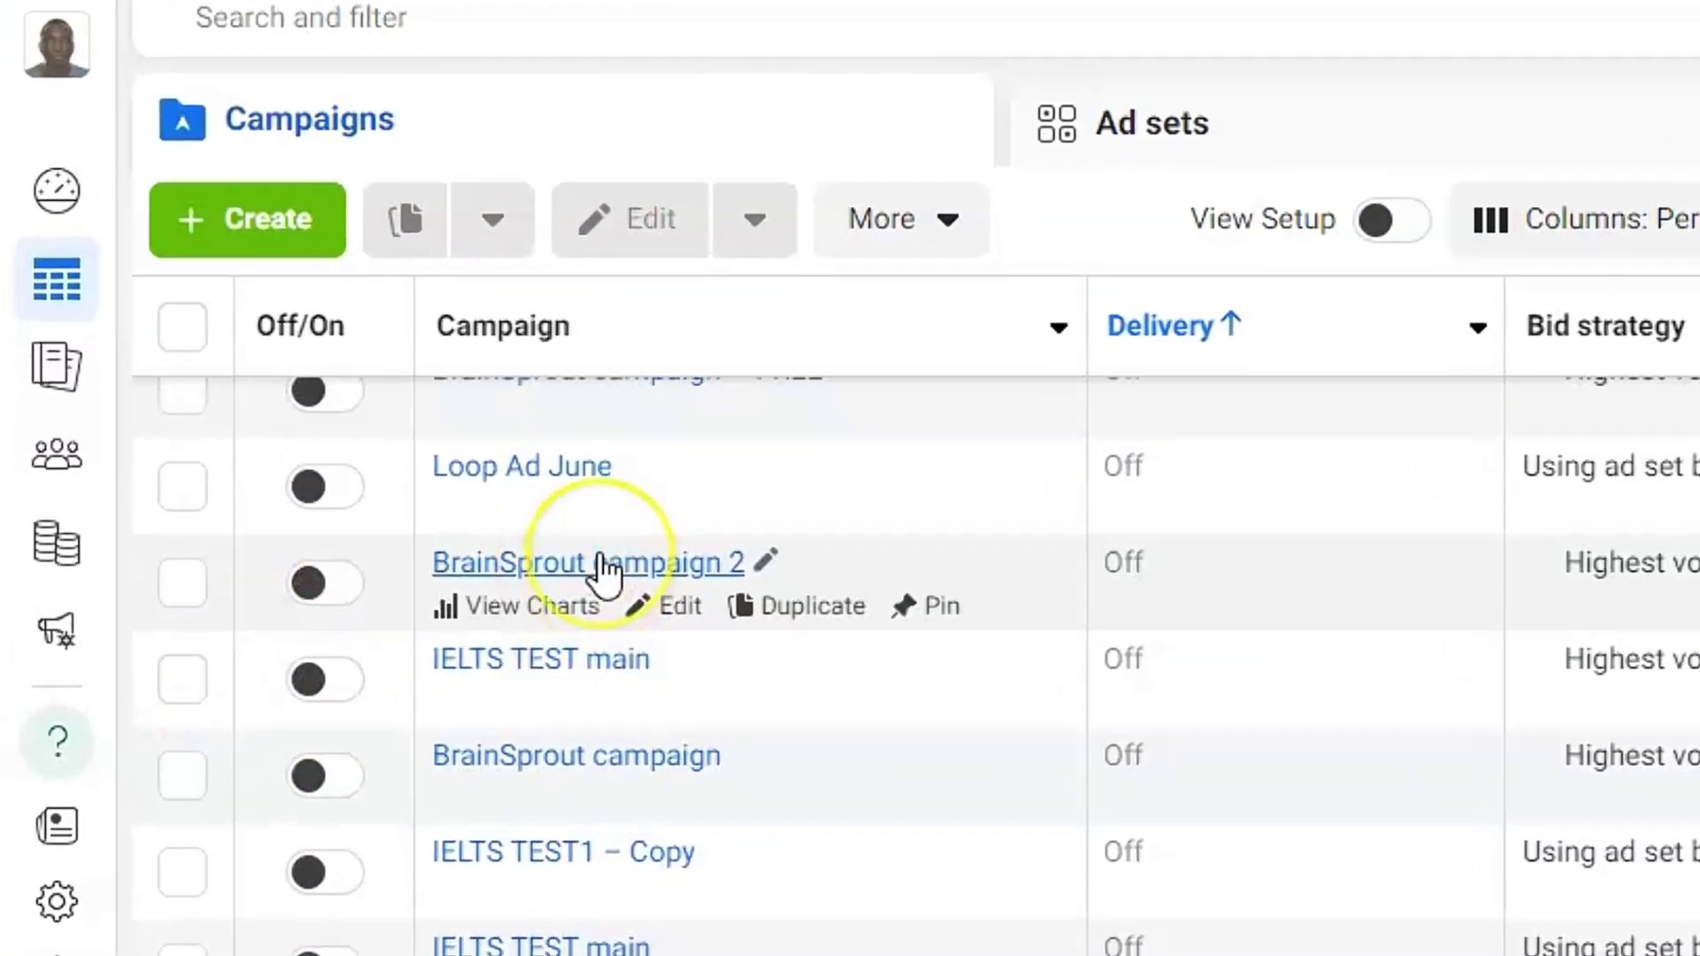
# Select IELTS TEST main and its ad set, review the 3 ads, then return to Campaigns
pyautogui.scroll(2, 480, 553)
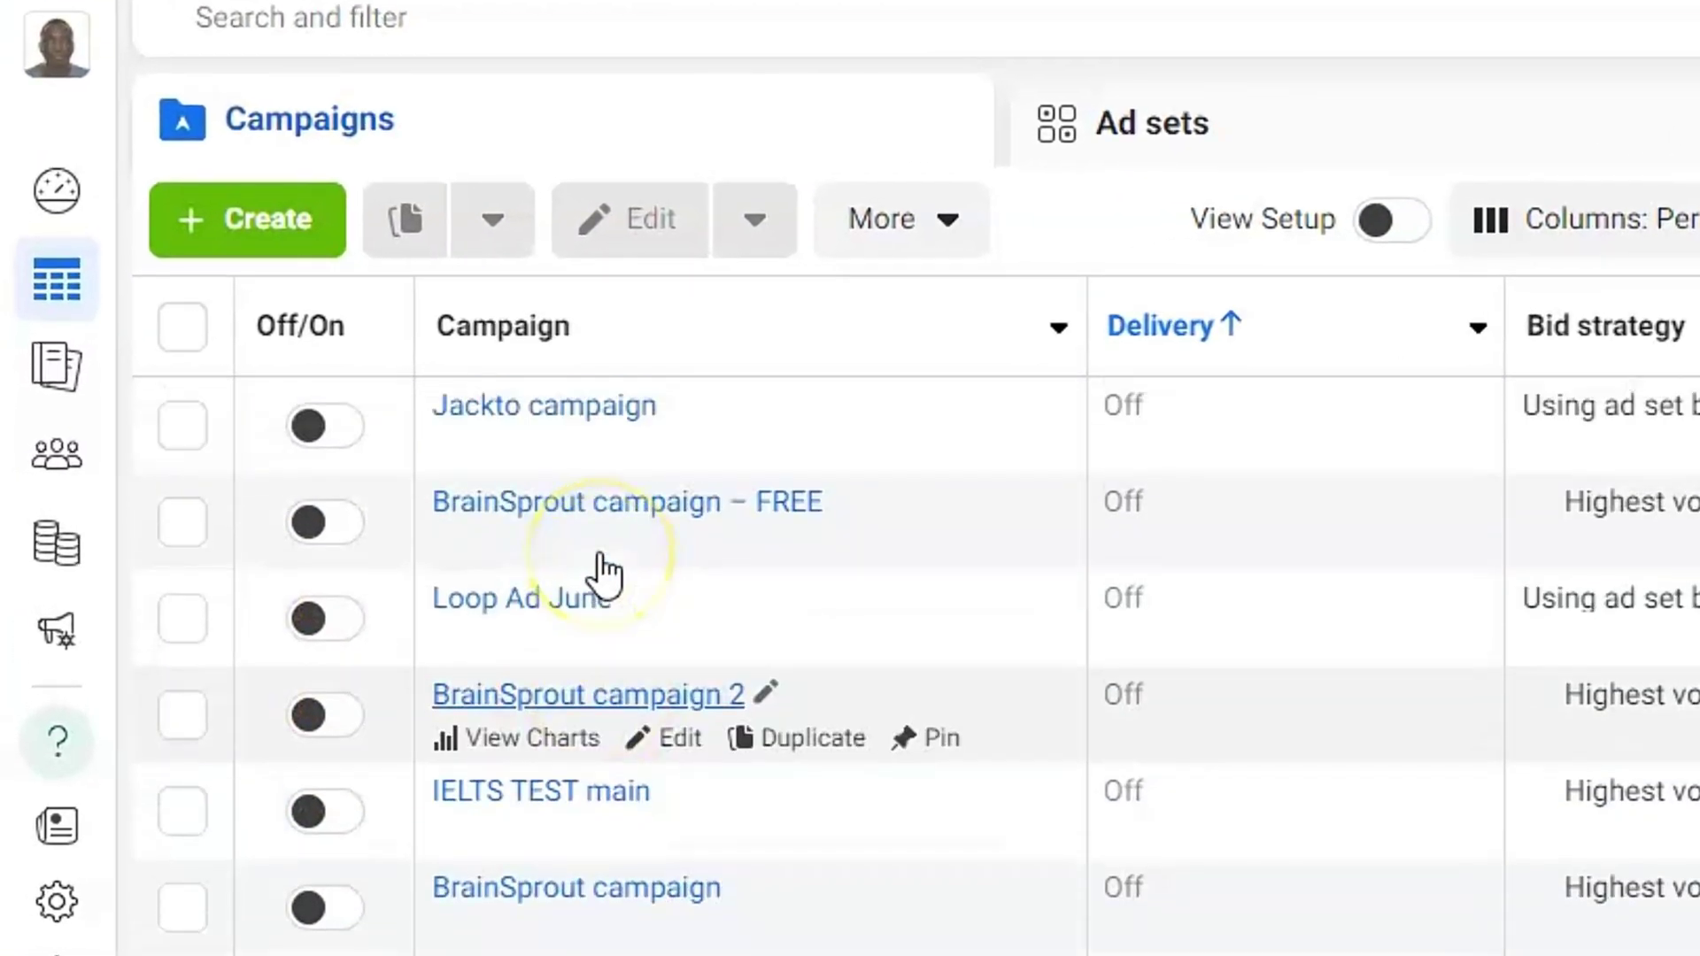
pyautogui.scroll(-2, 602, 573)
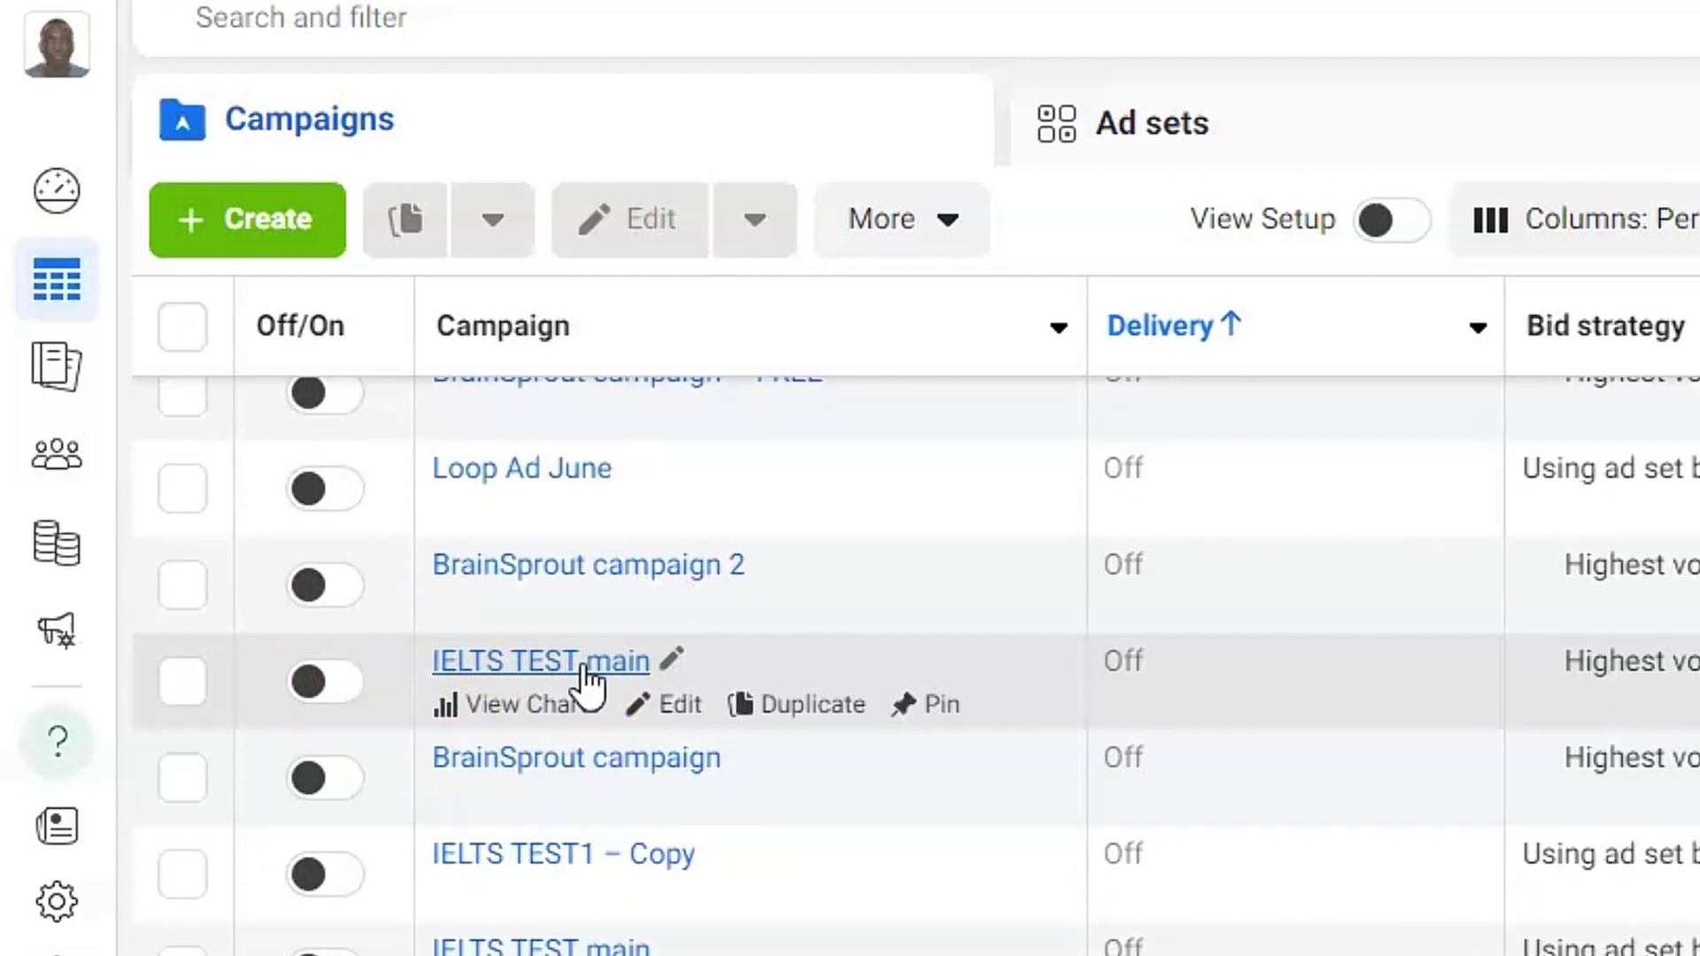
pyautogui.click(582, 669)
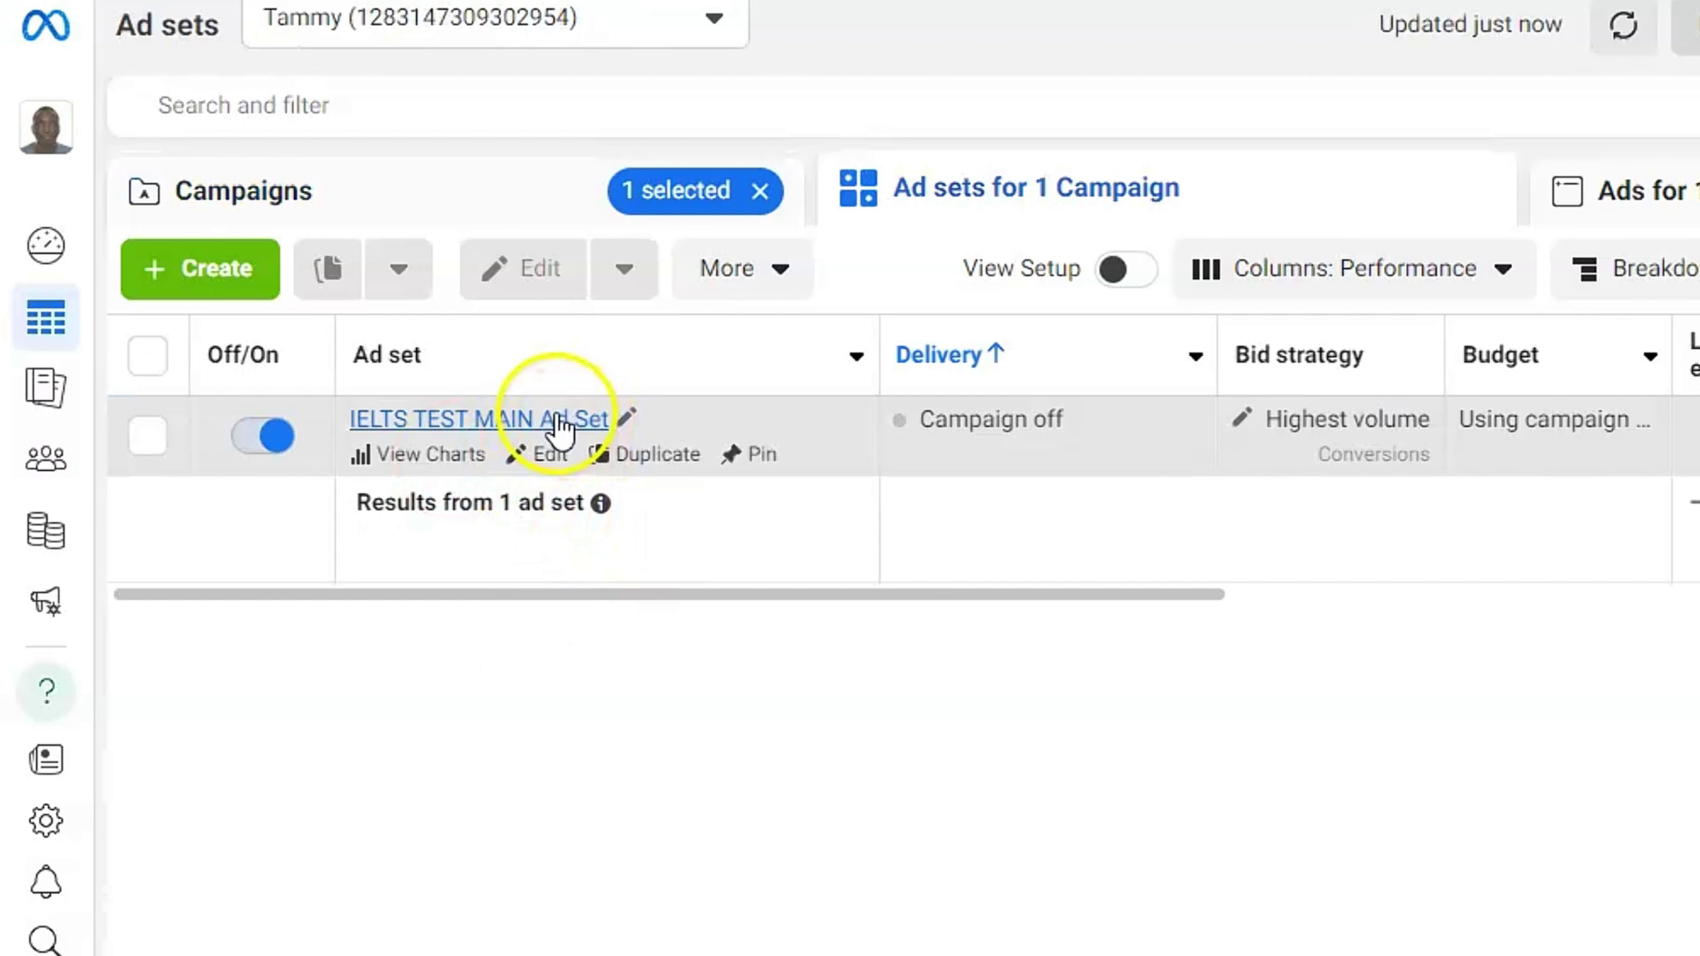
pyautogui.click(556, 423)
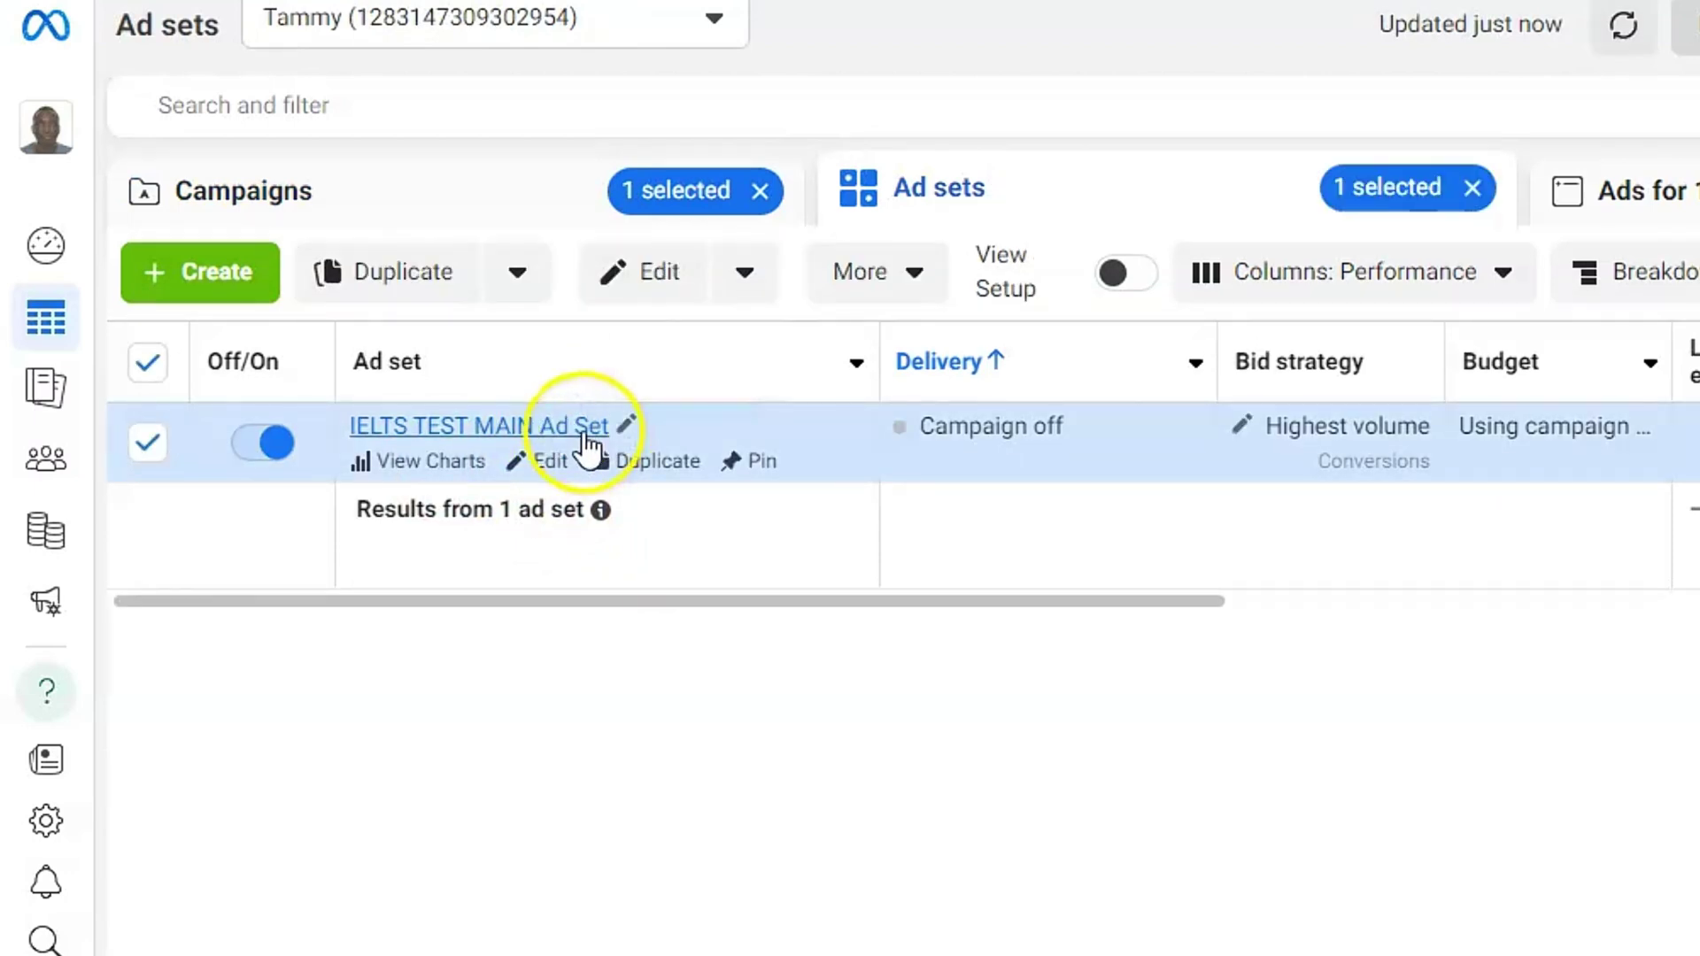
pyautogui.click(583, 434)
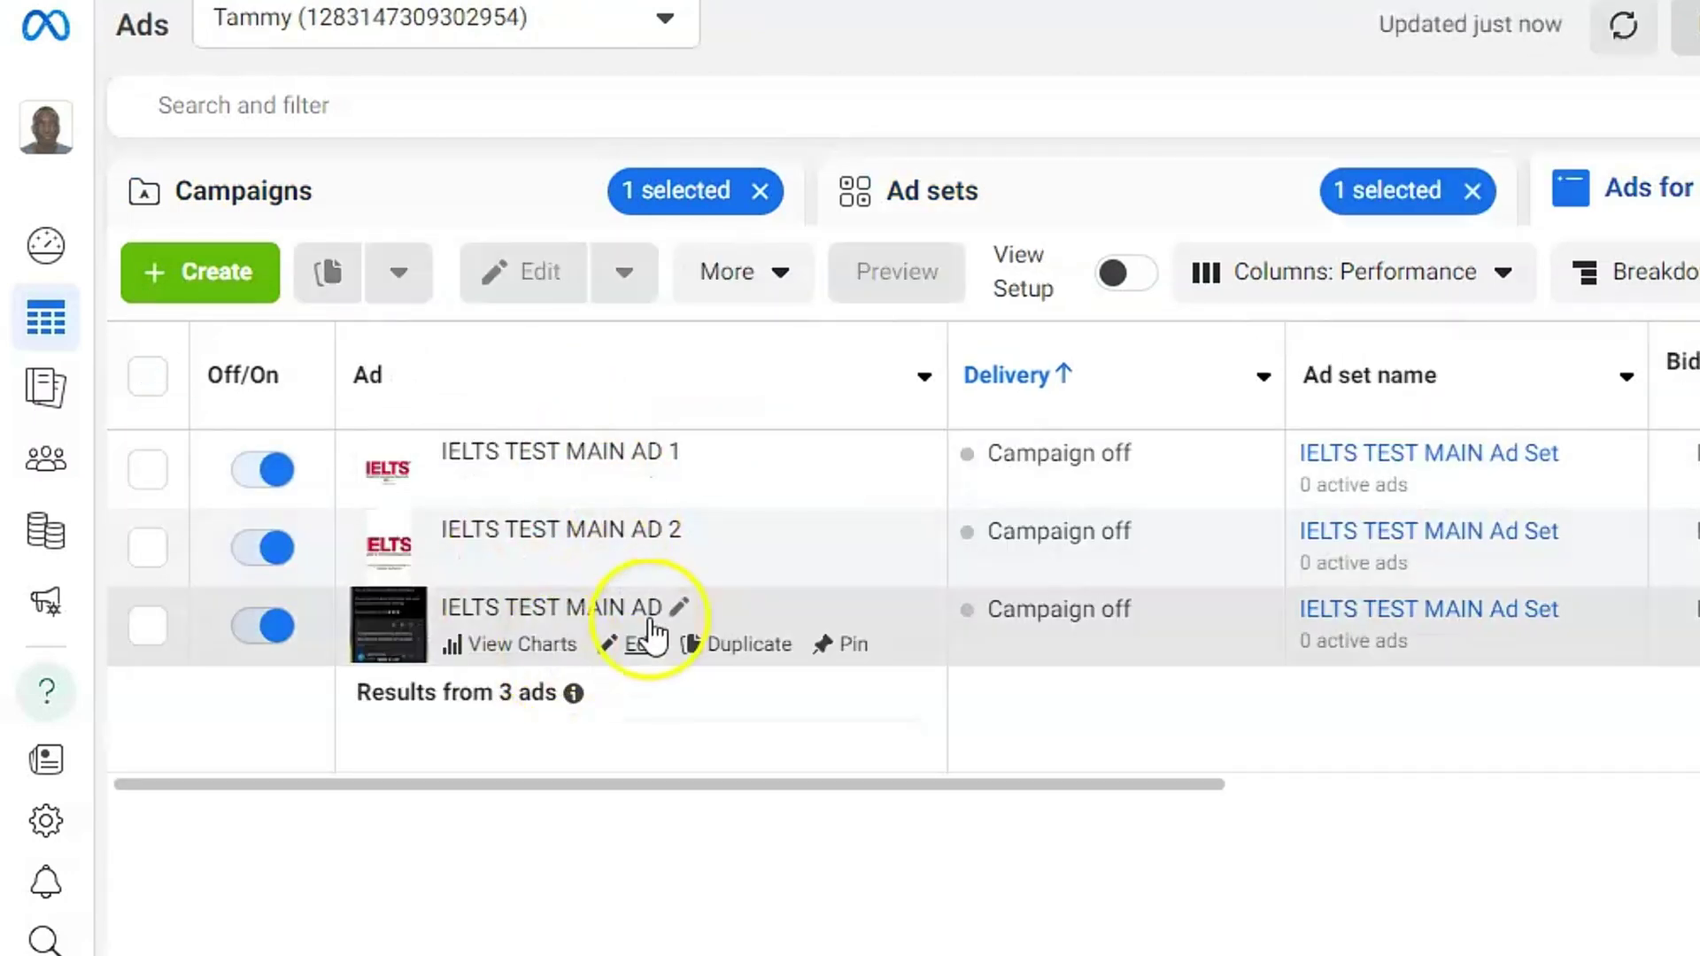
pyautogui.moveTo(866, 530)
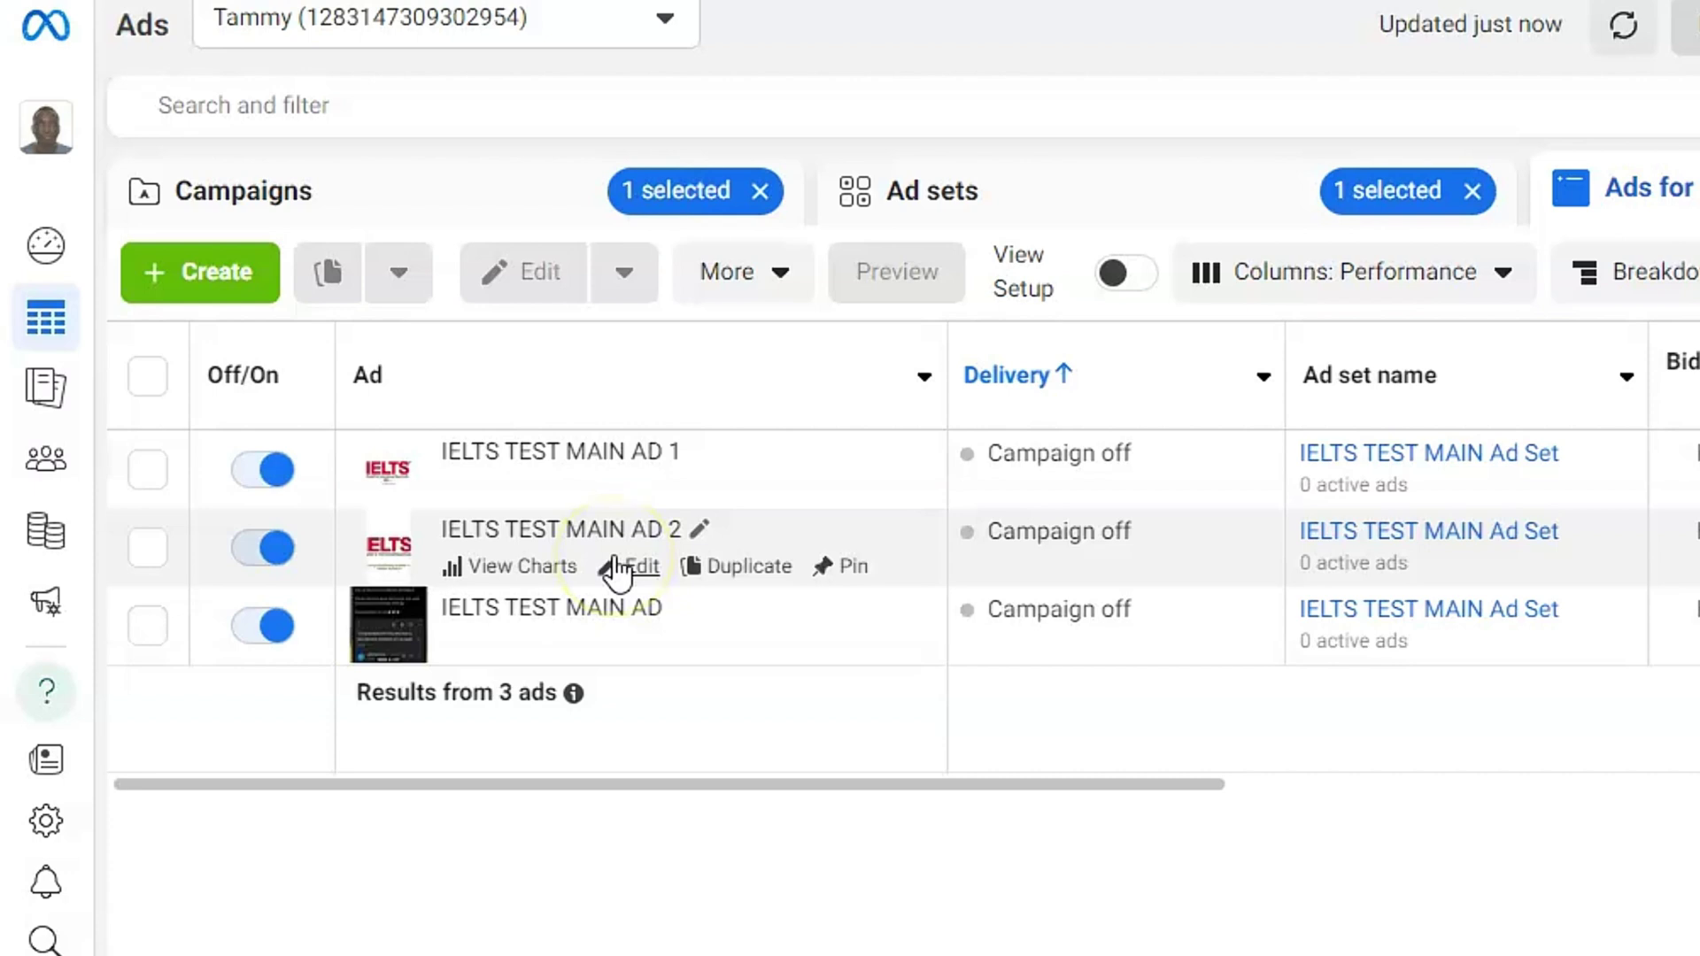
pyautogui.click(455, 190)
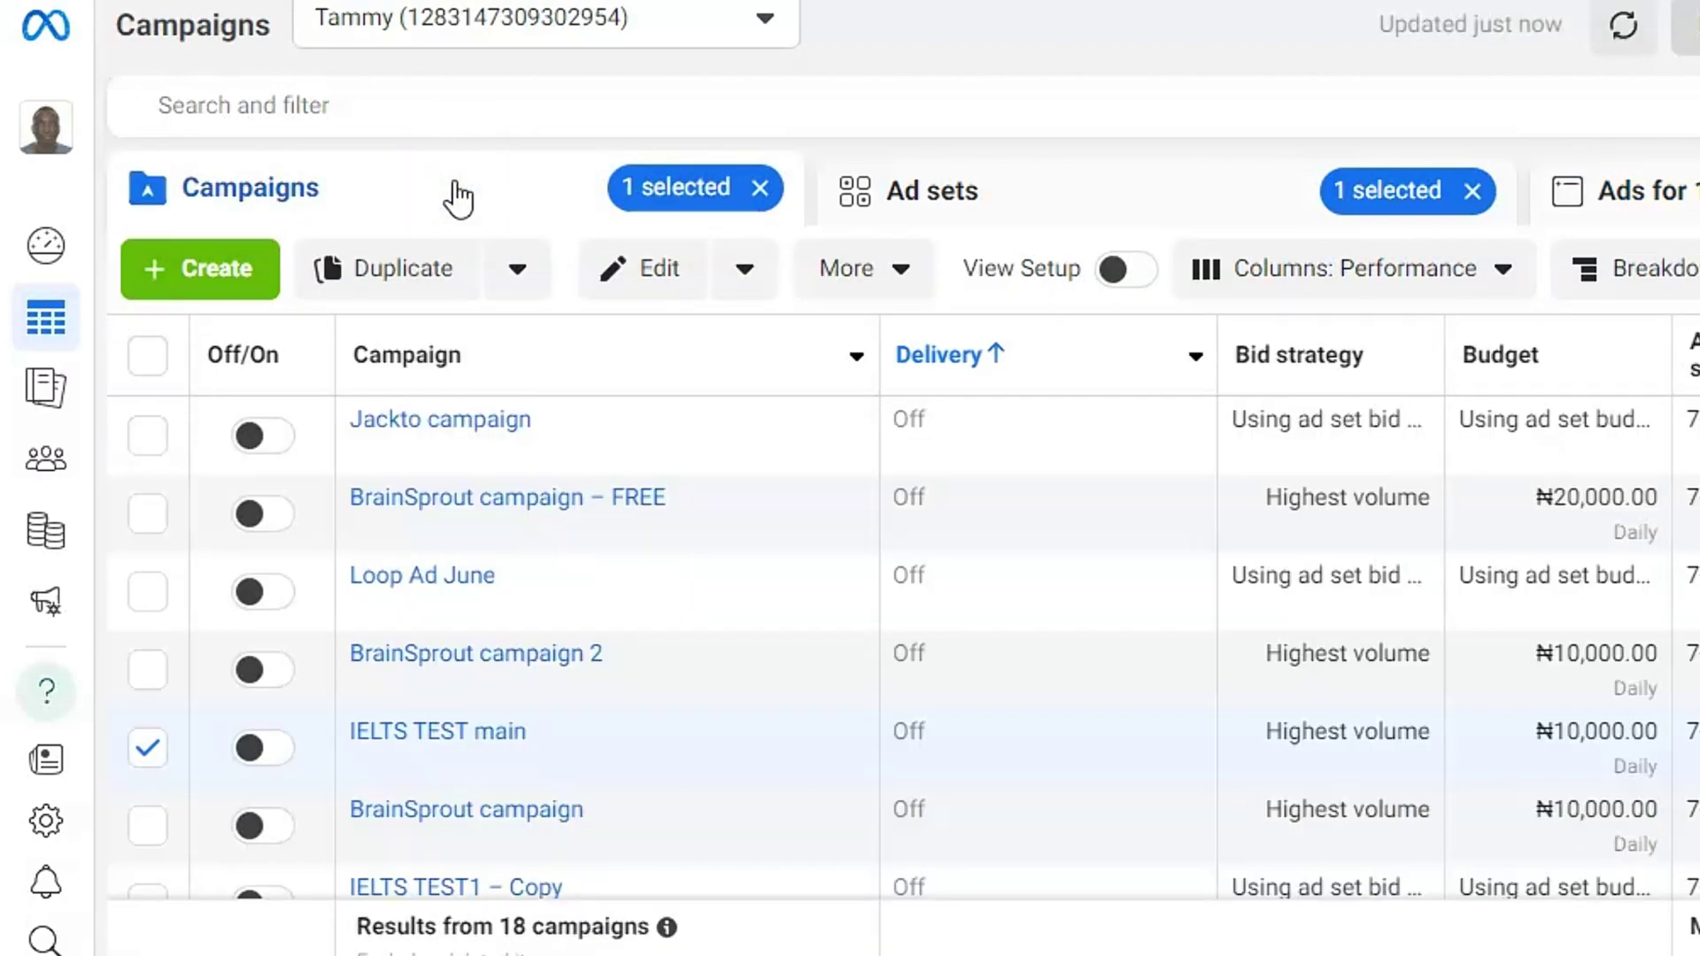
pyautogui.click(216, 270)
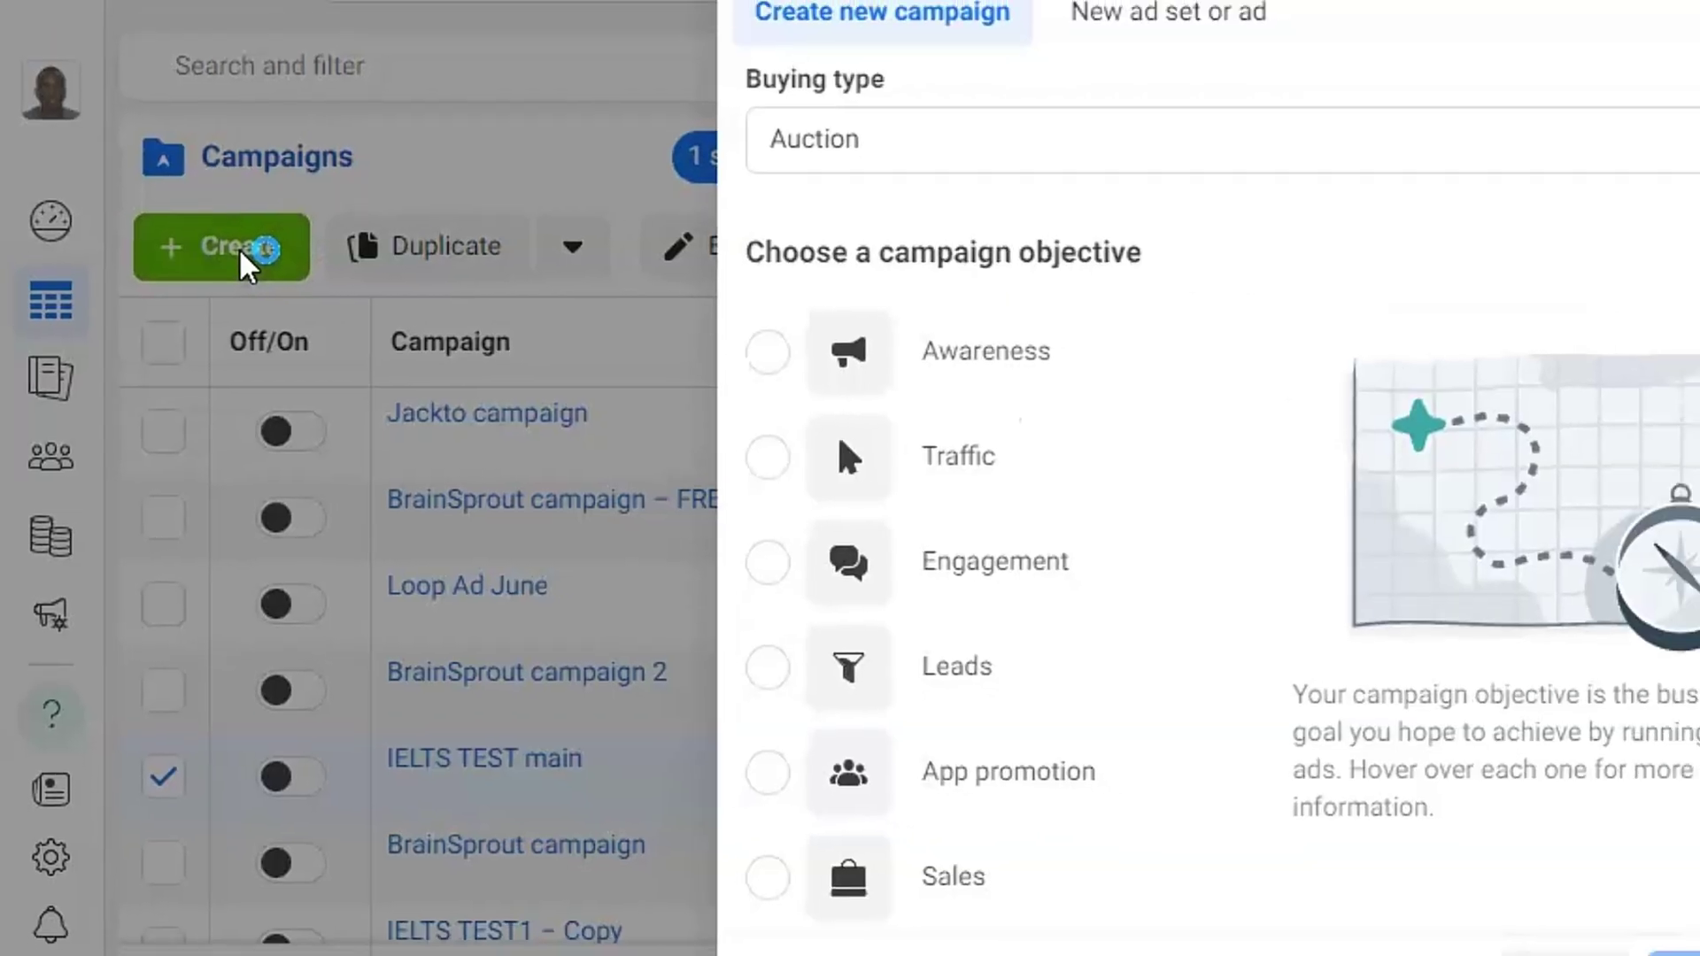
pyautogui.click(763, 364)
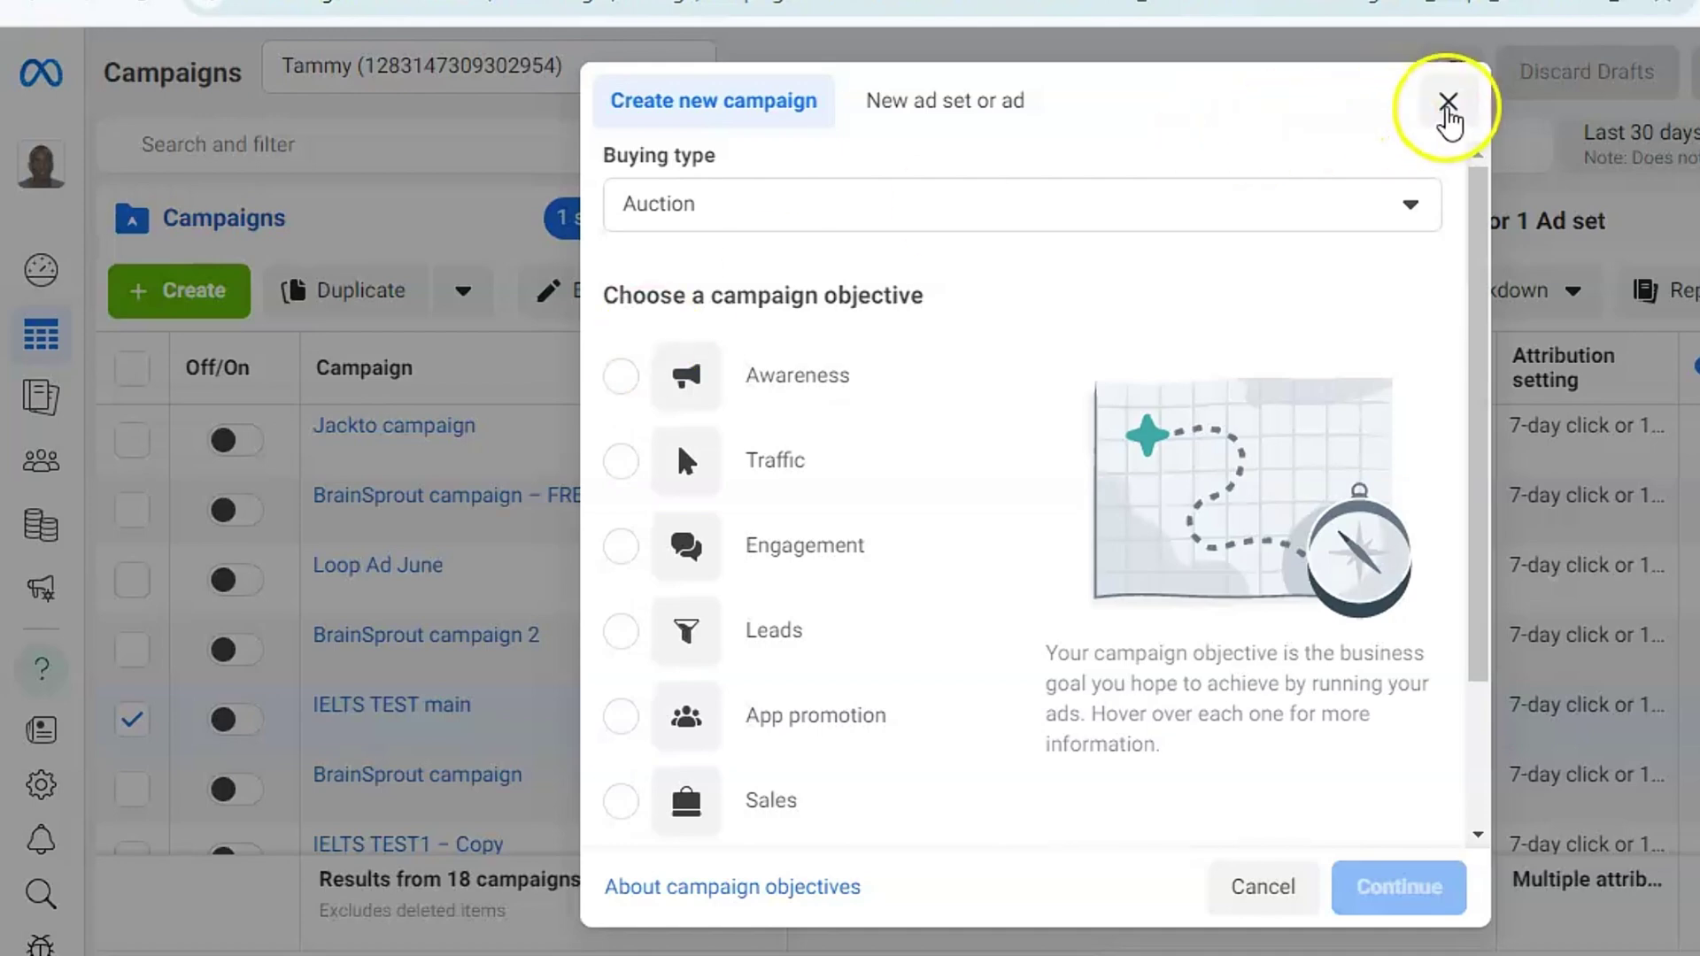
pyautogui.click(1449, 106)
pyautogui.click(1165, 569)
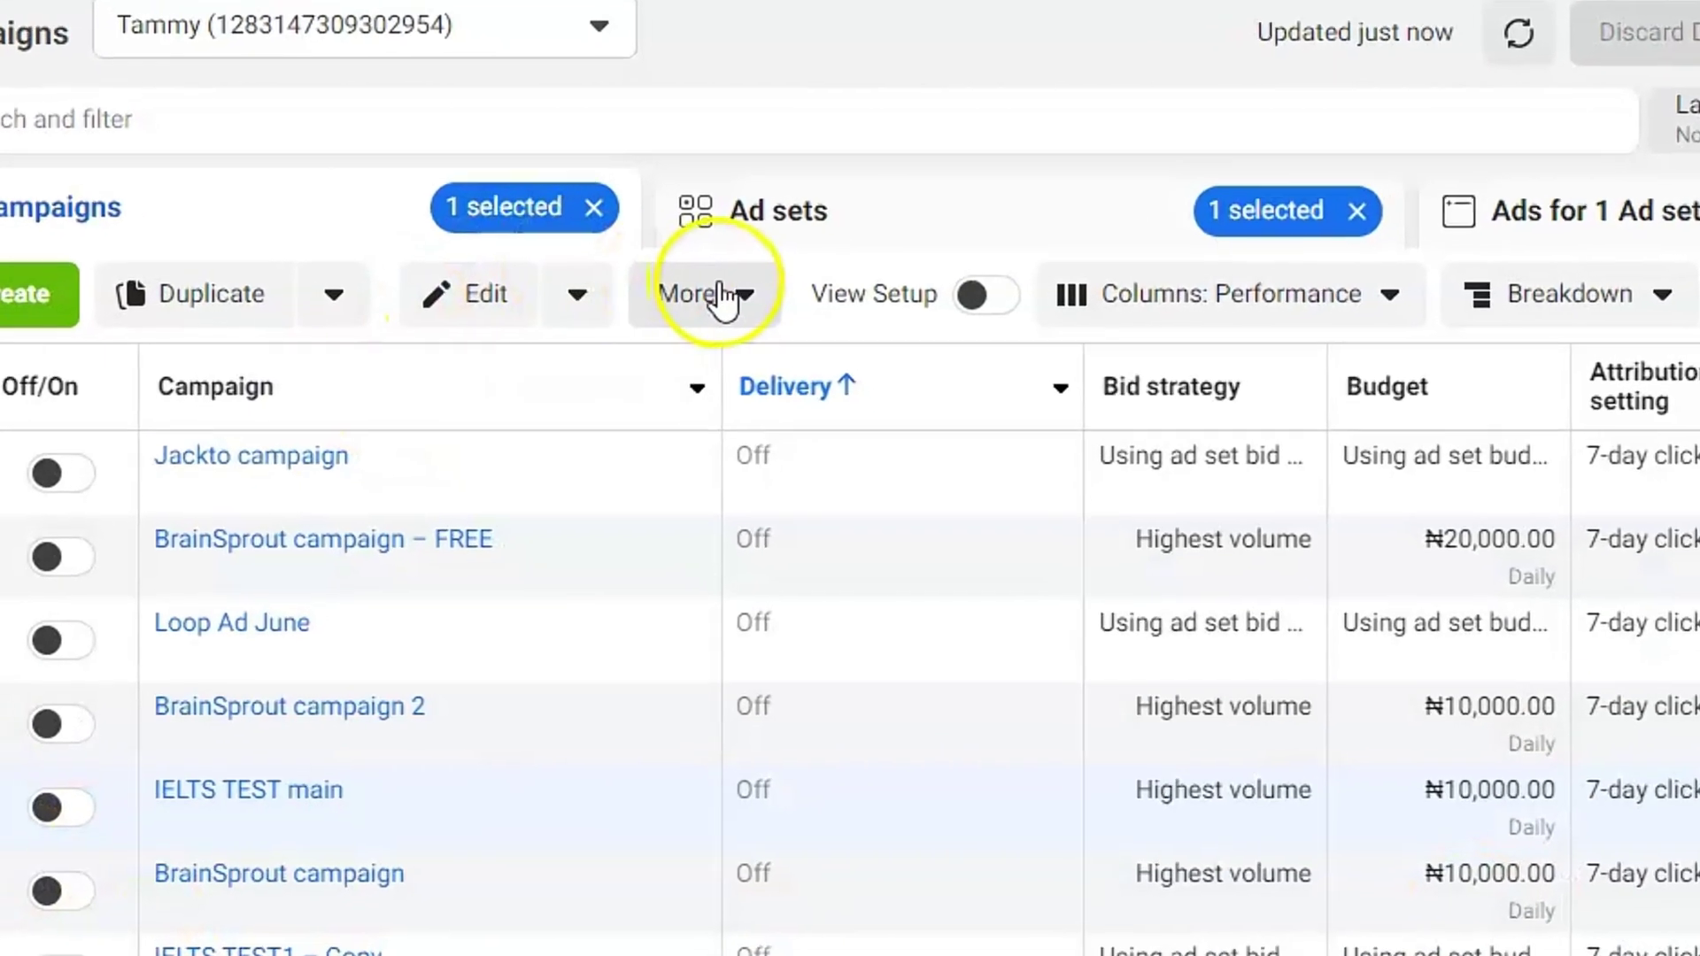
# Export the selected campaign's 3 ads as an .xlsx file via More > Export Selected
pyautogui.click(716, 295)
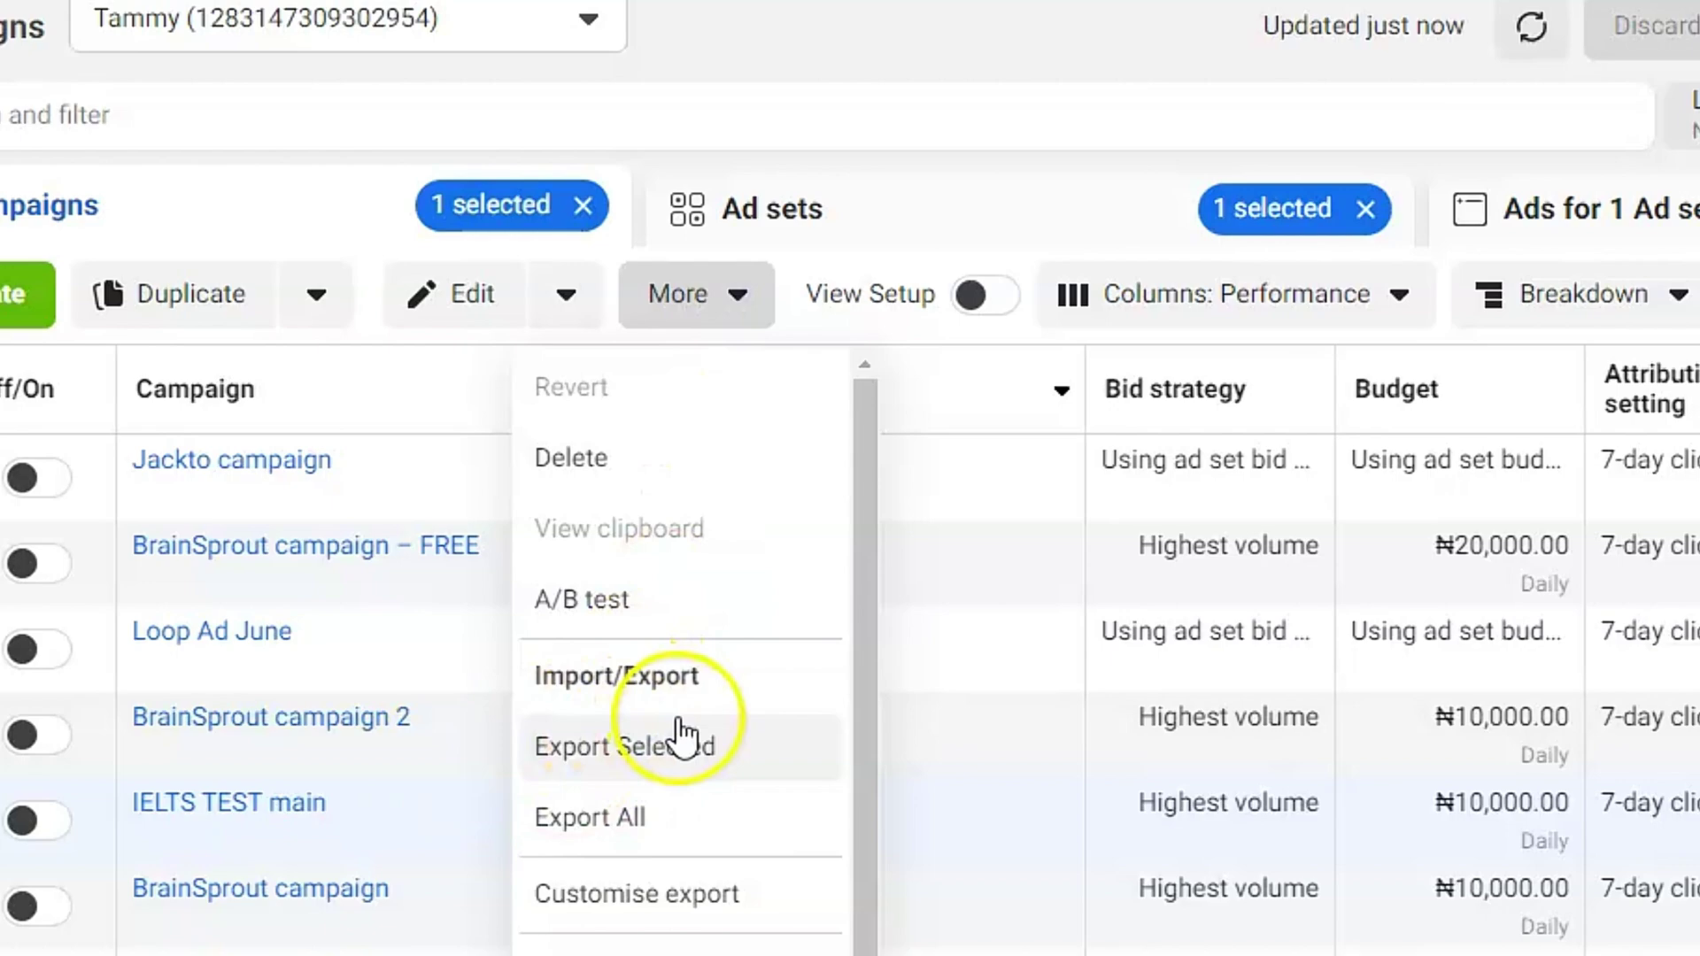
pyautogui.click(680, 772)
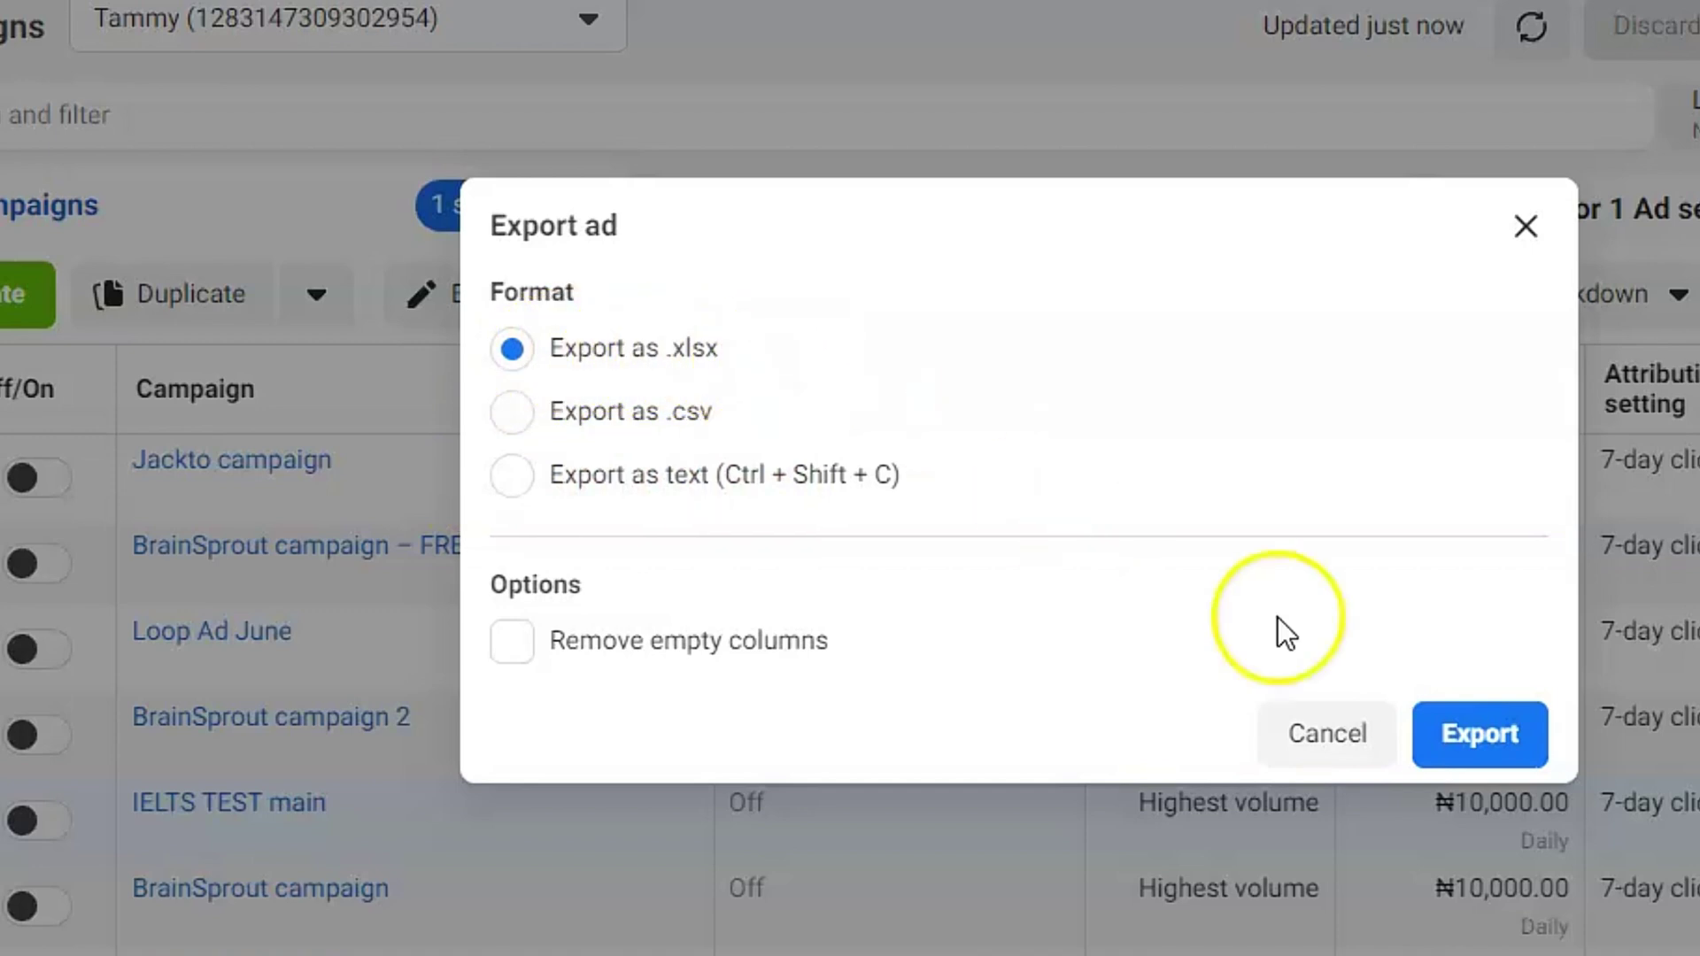
pyautogui.click(1477, 733)
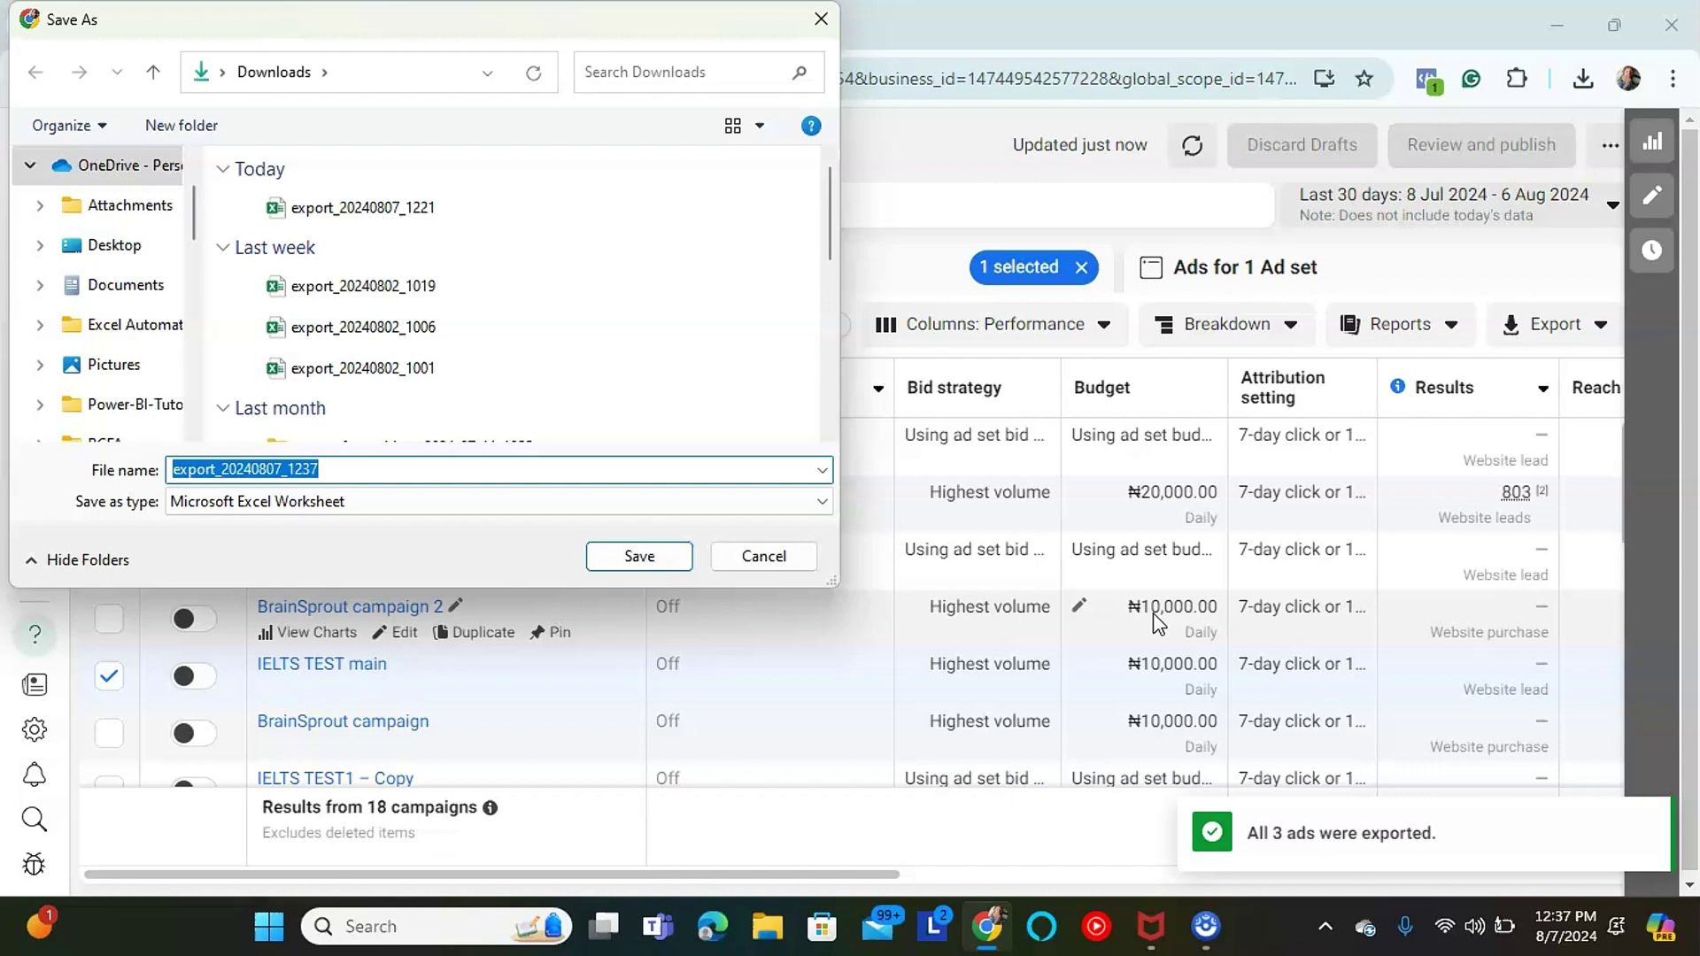
# Save export_20240807_1237.xlsx to Downloads and open it in Excel
pyautogui.press('Return')
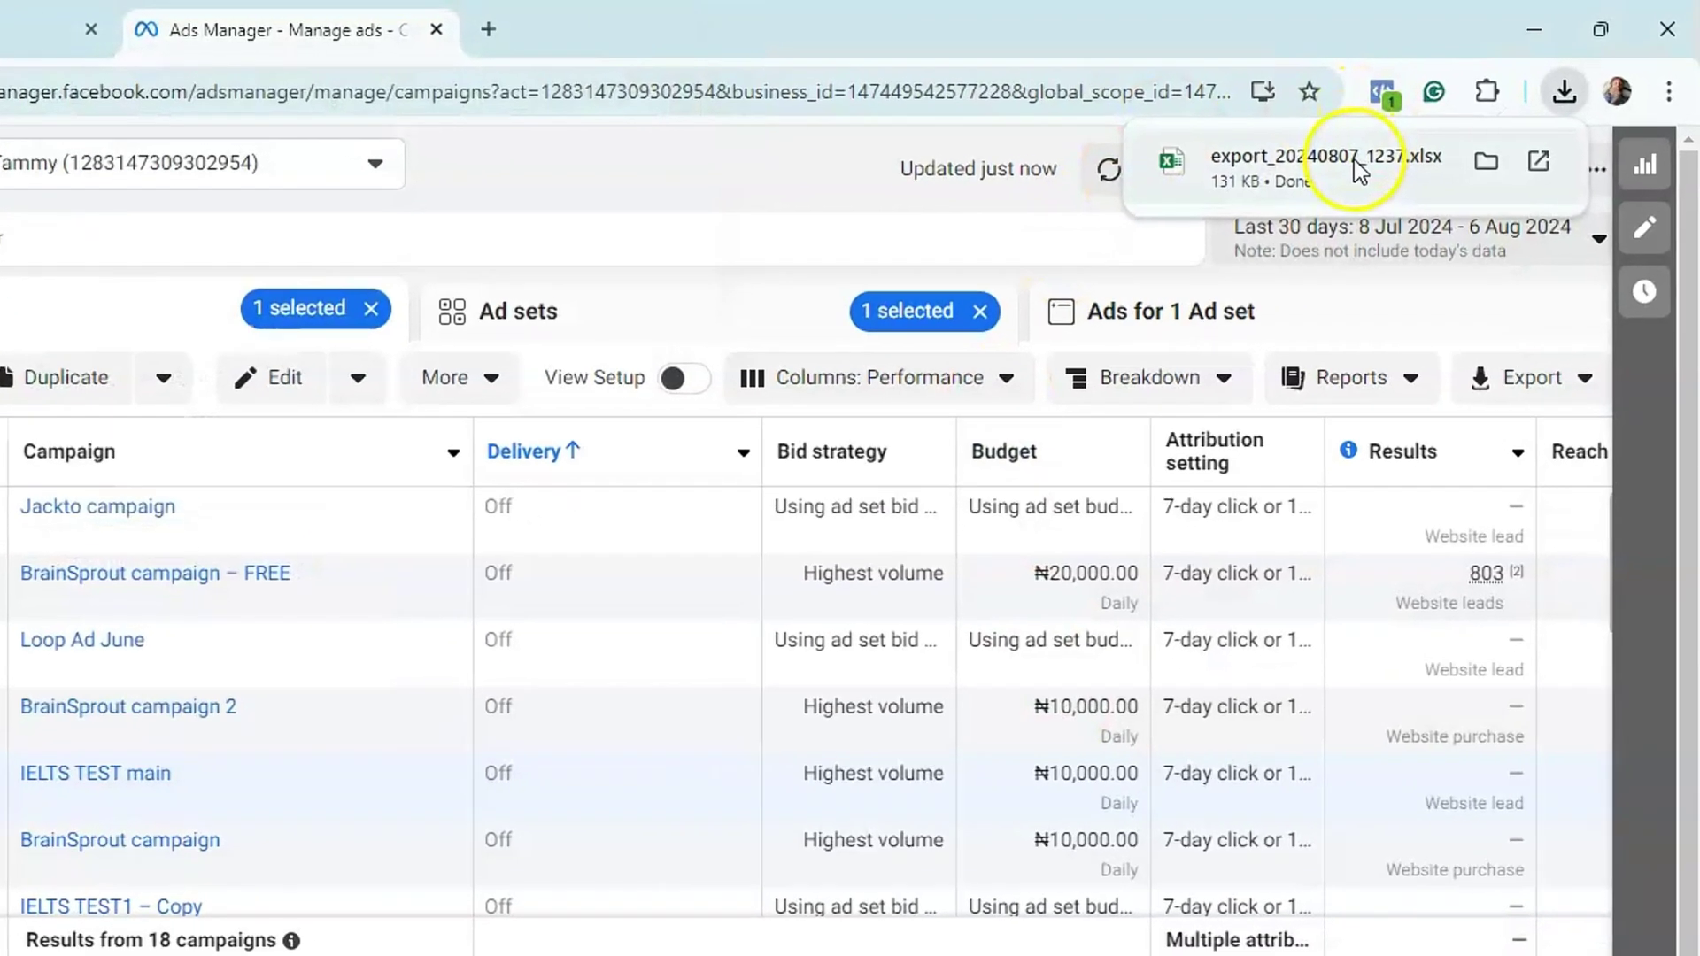
pyautogui.click(1407, 147)
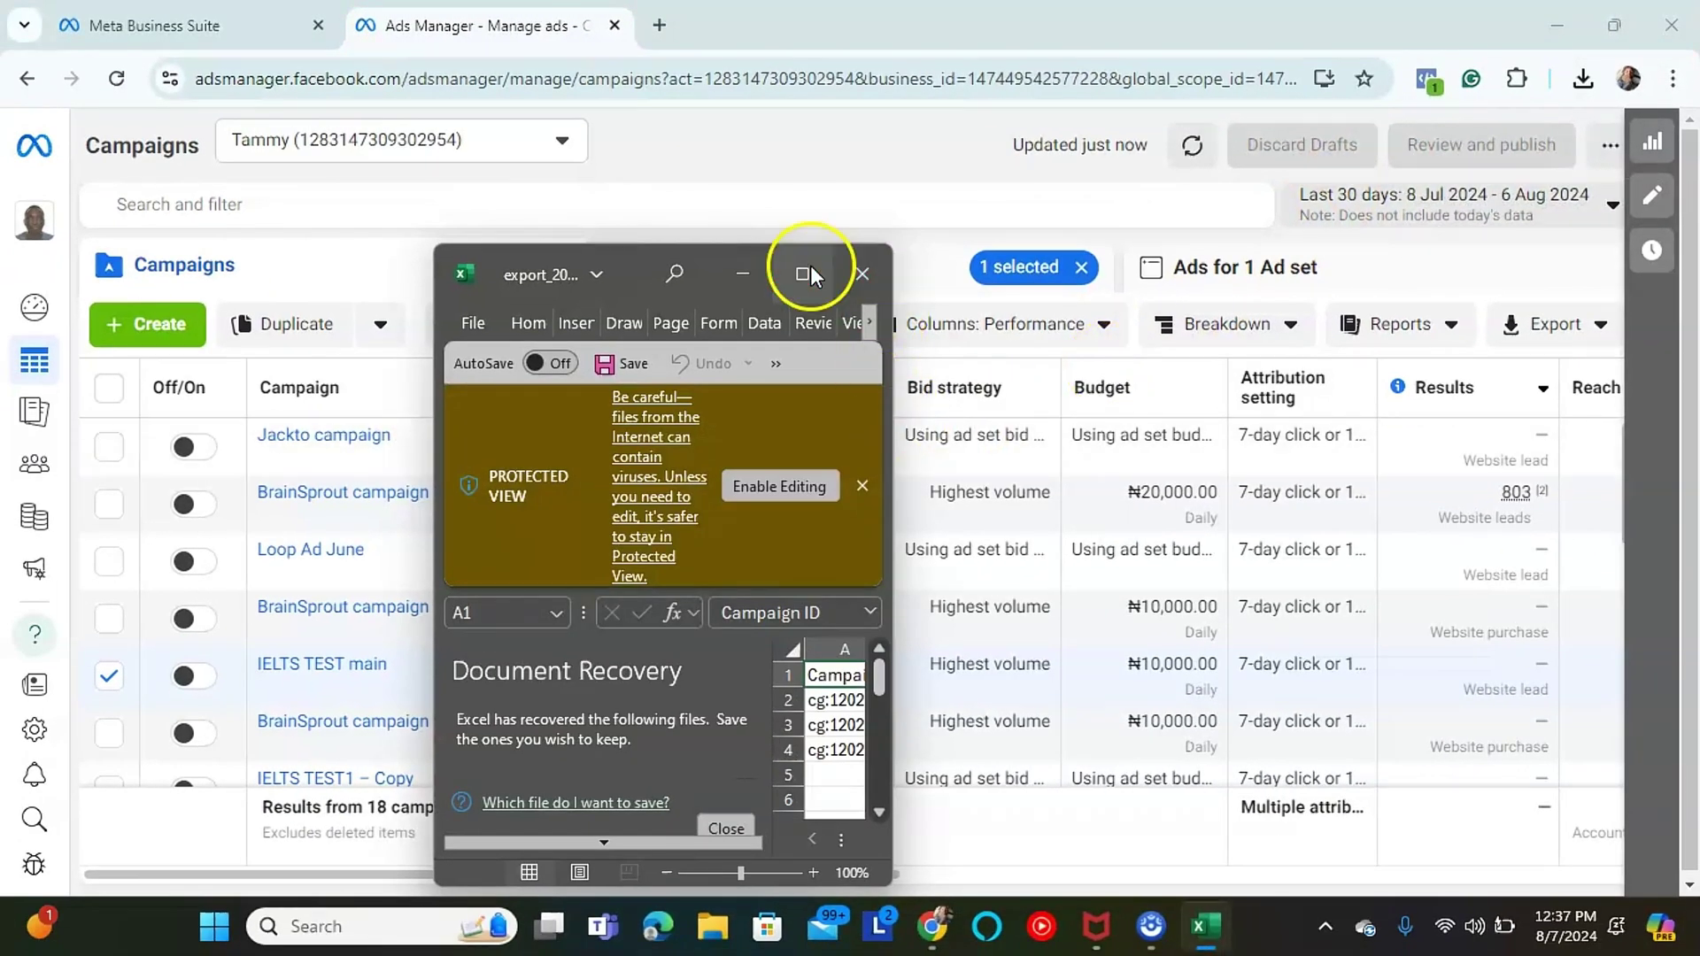
# Maximize Excel, enable editing, and clear the Campaign IDs in cells A2–A4
pyautogui.click(802, 274)
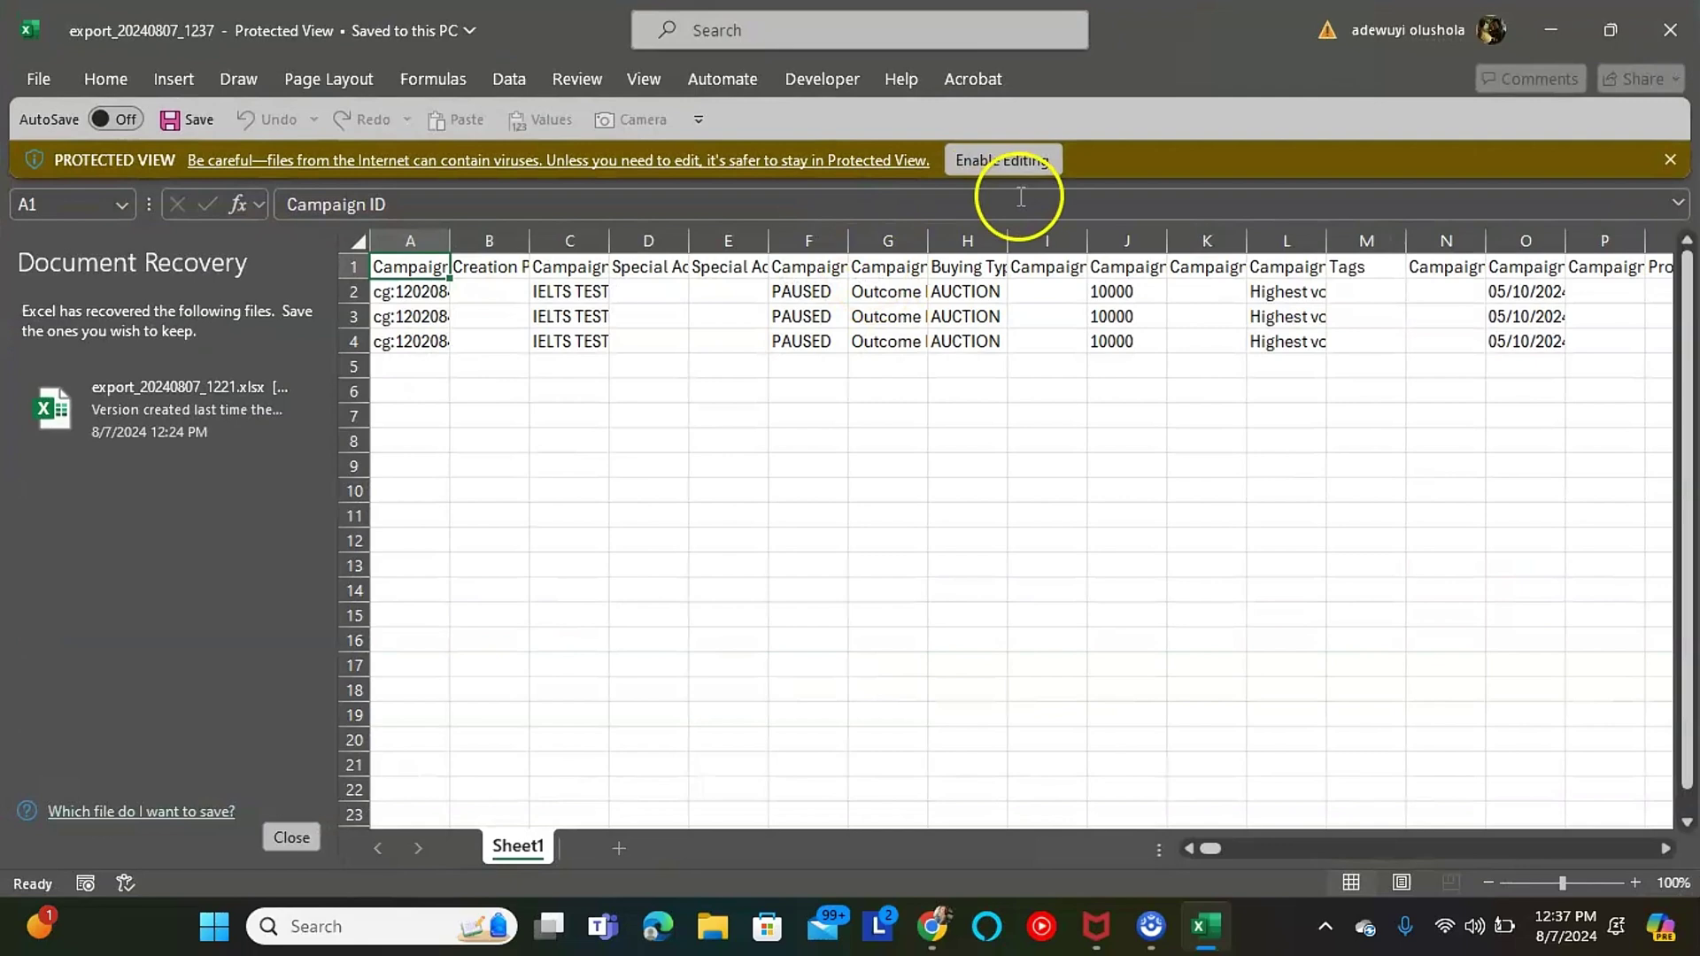
pyautogui.click(1022, 164)
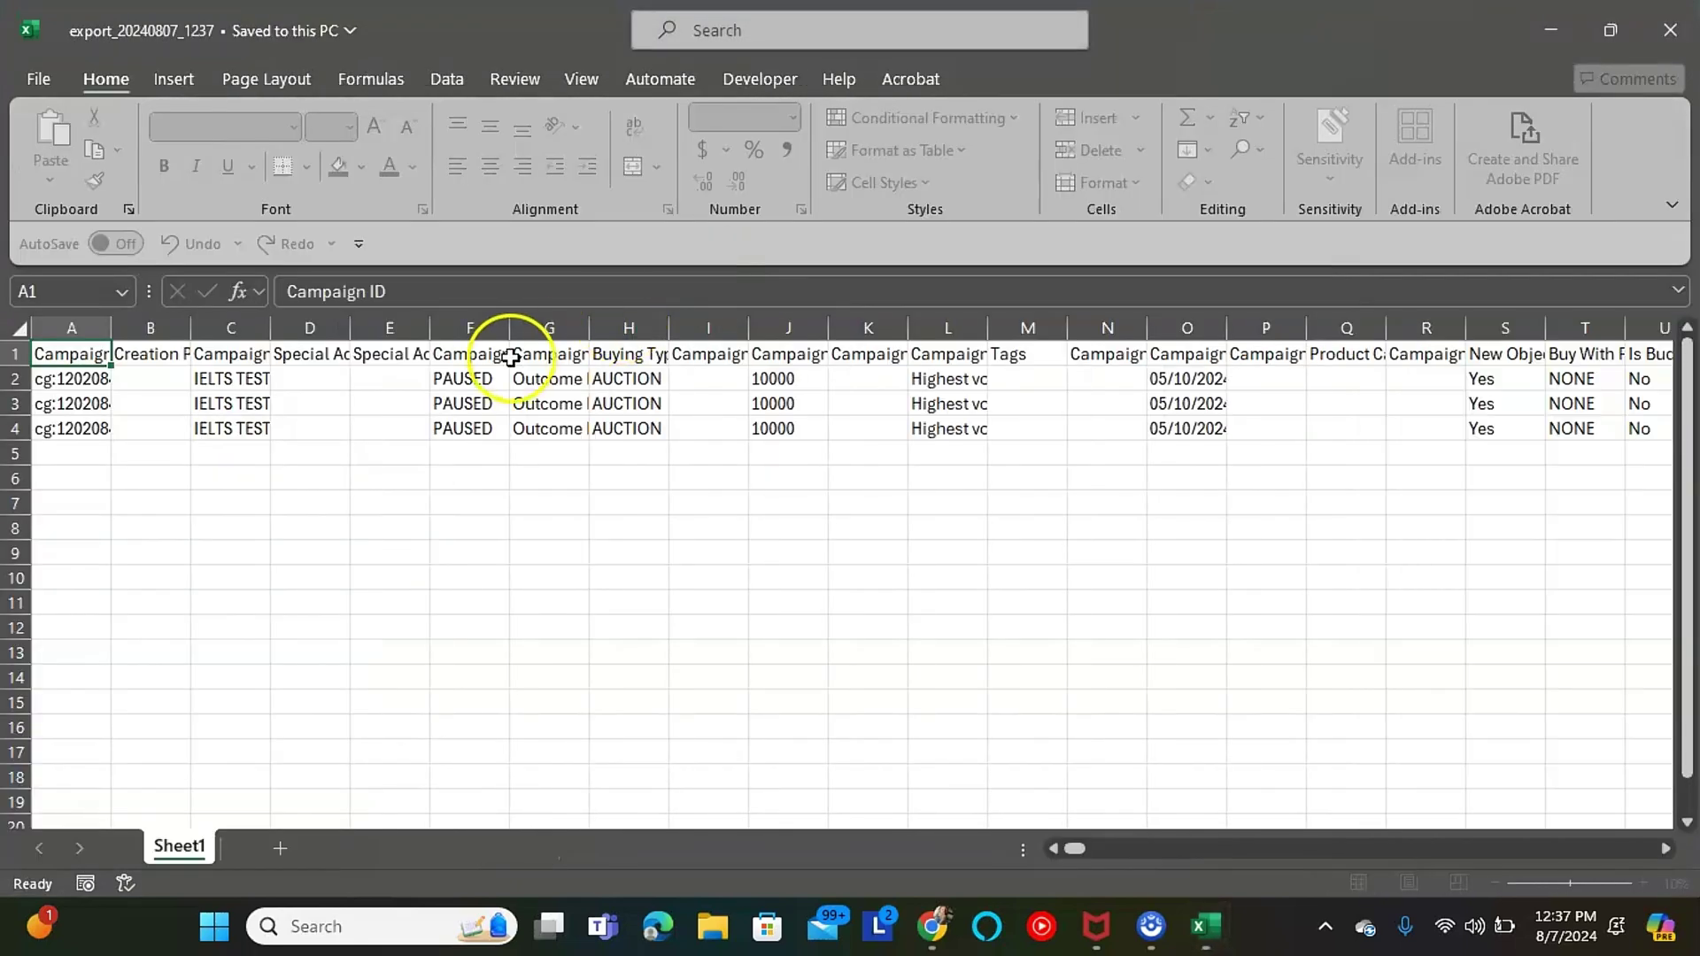
pyautogui.click(72, 382)
pyautogui.press('BackSpace')
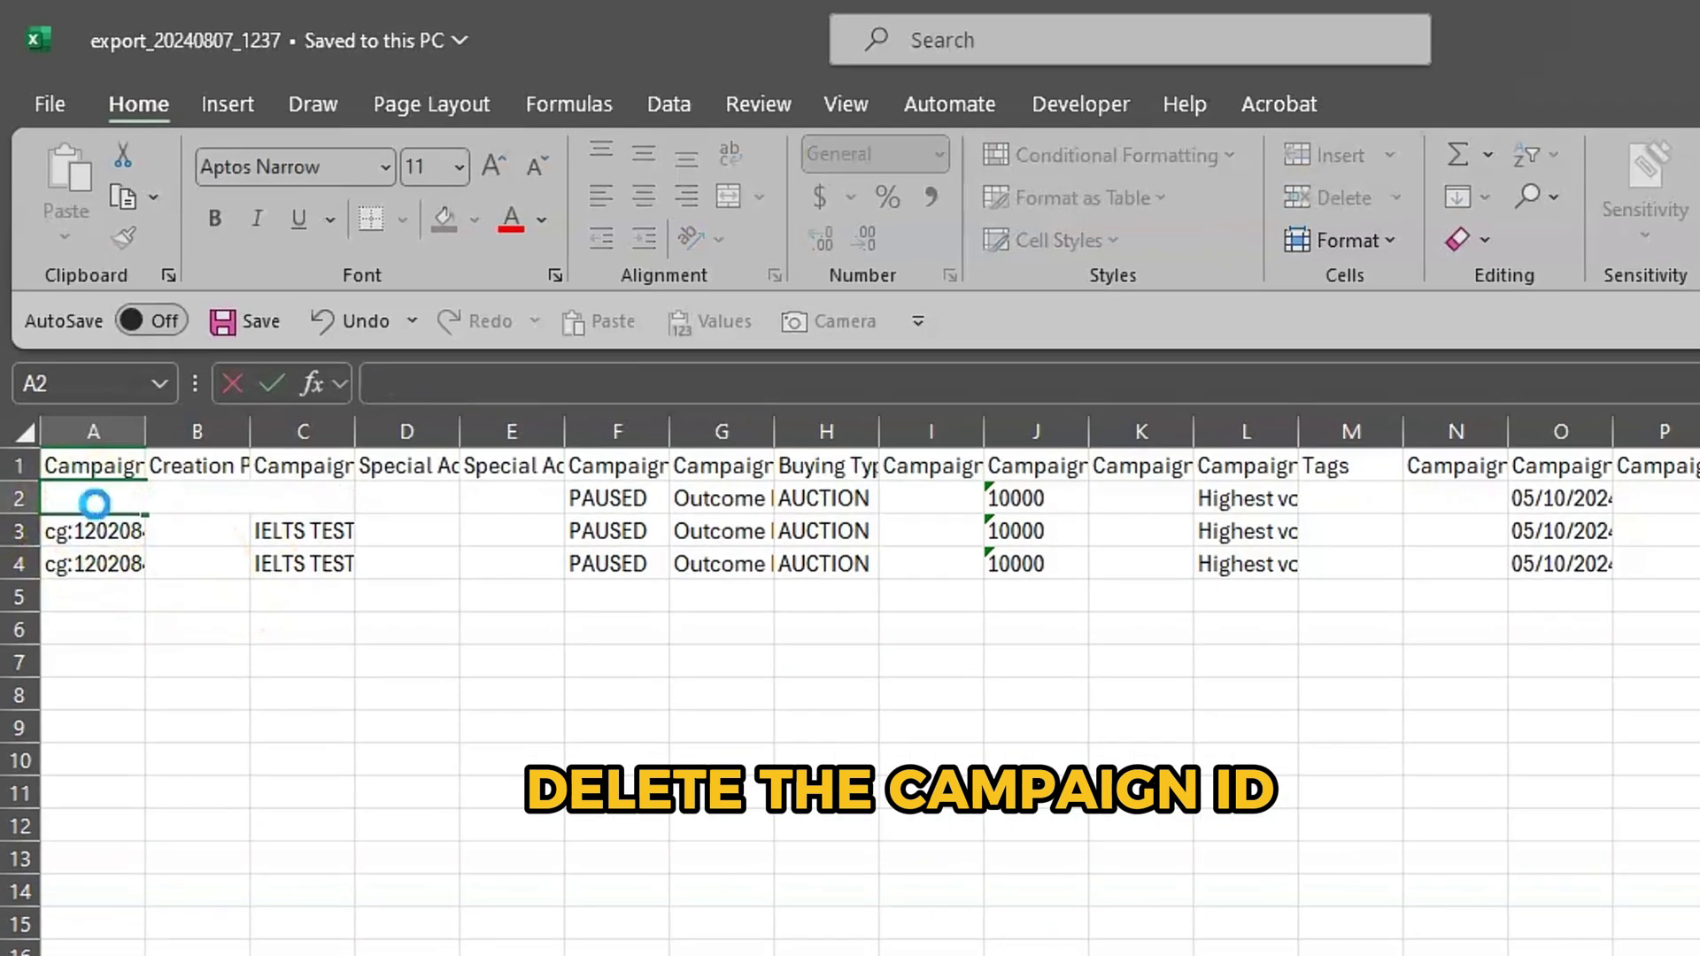
pyautogui.press('Return')
pyautogui.press('BackSpace')
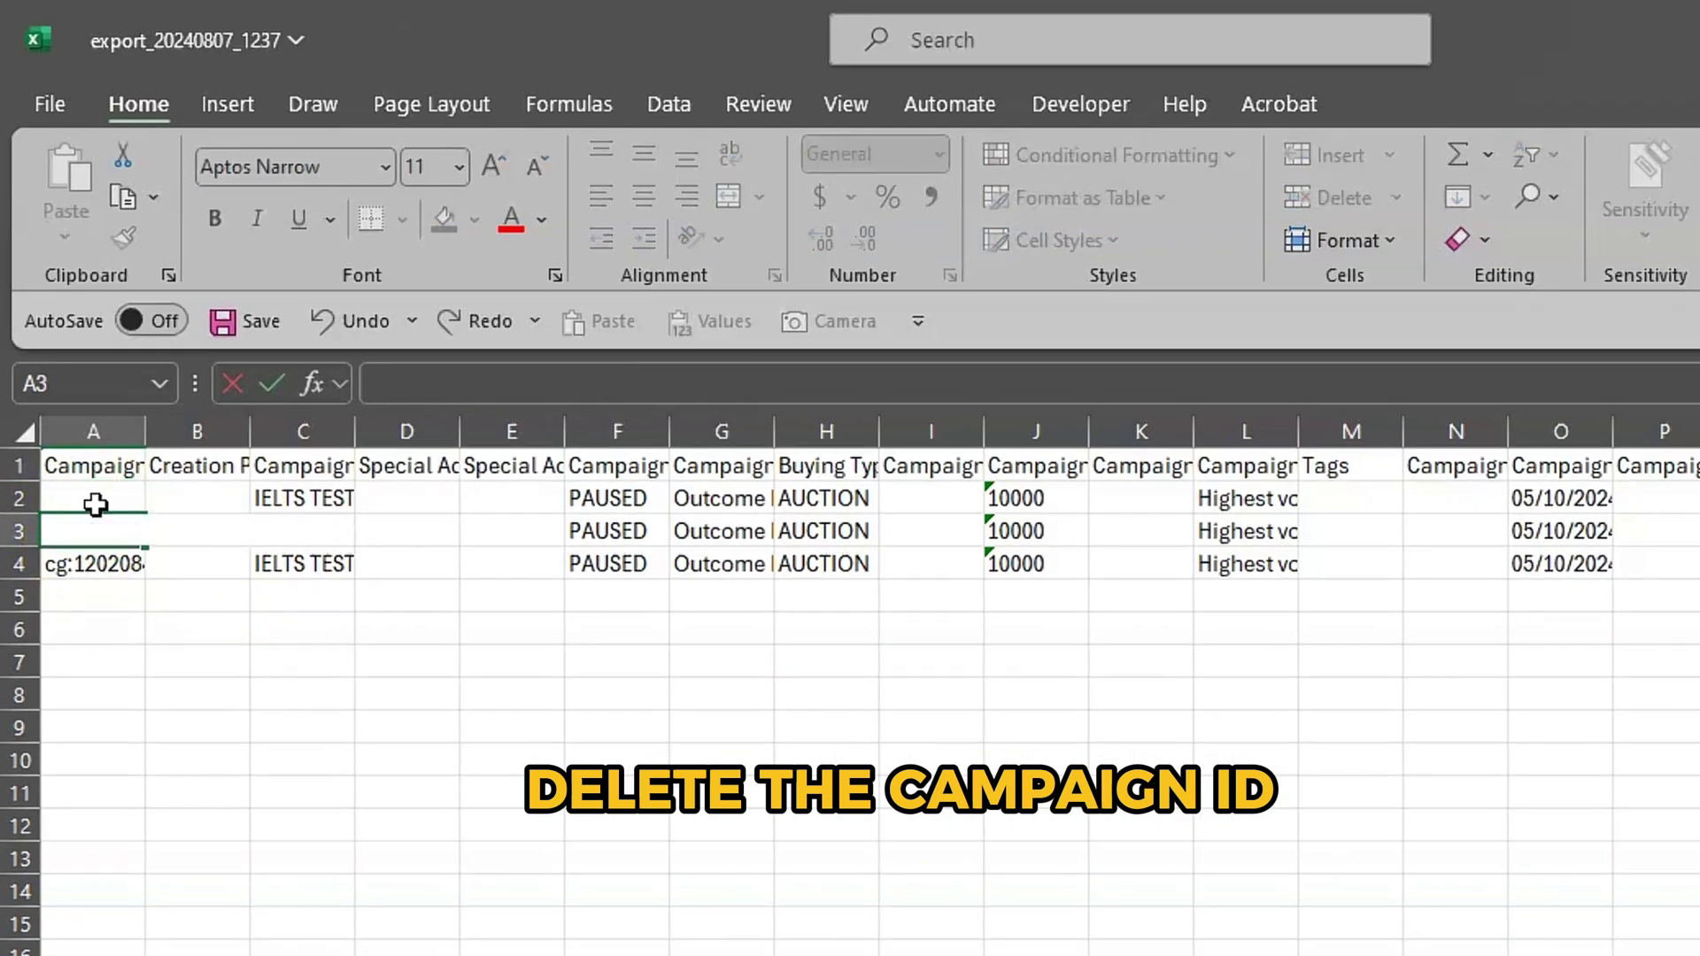
pyautogui.press('Return')
pyautogui.press('BackSpace')
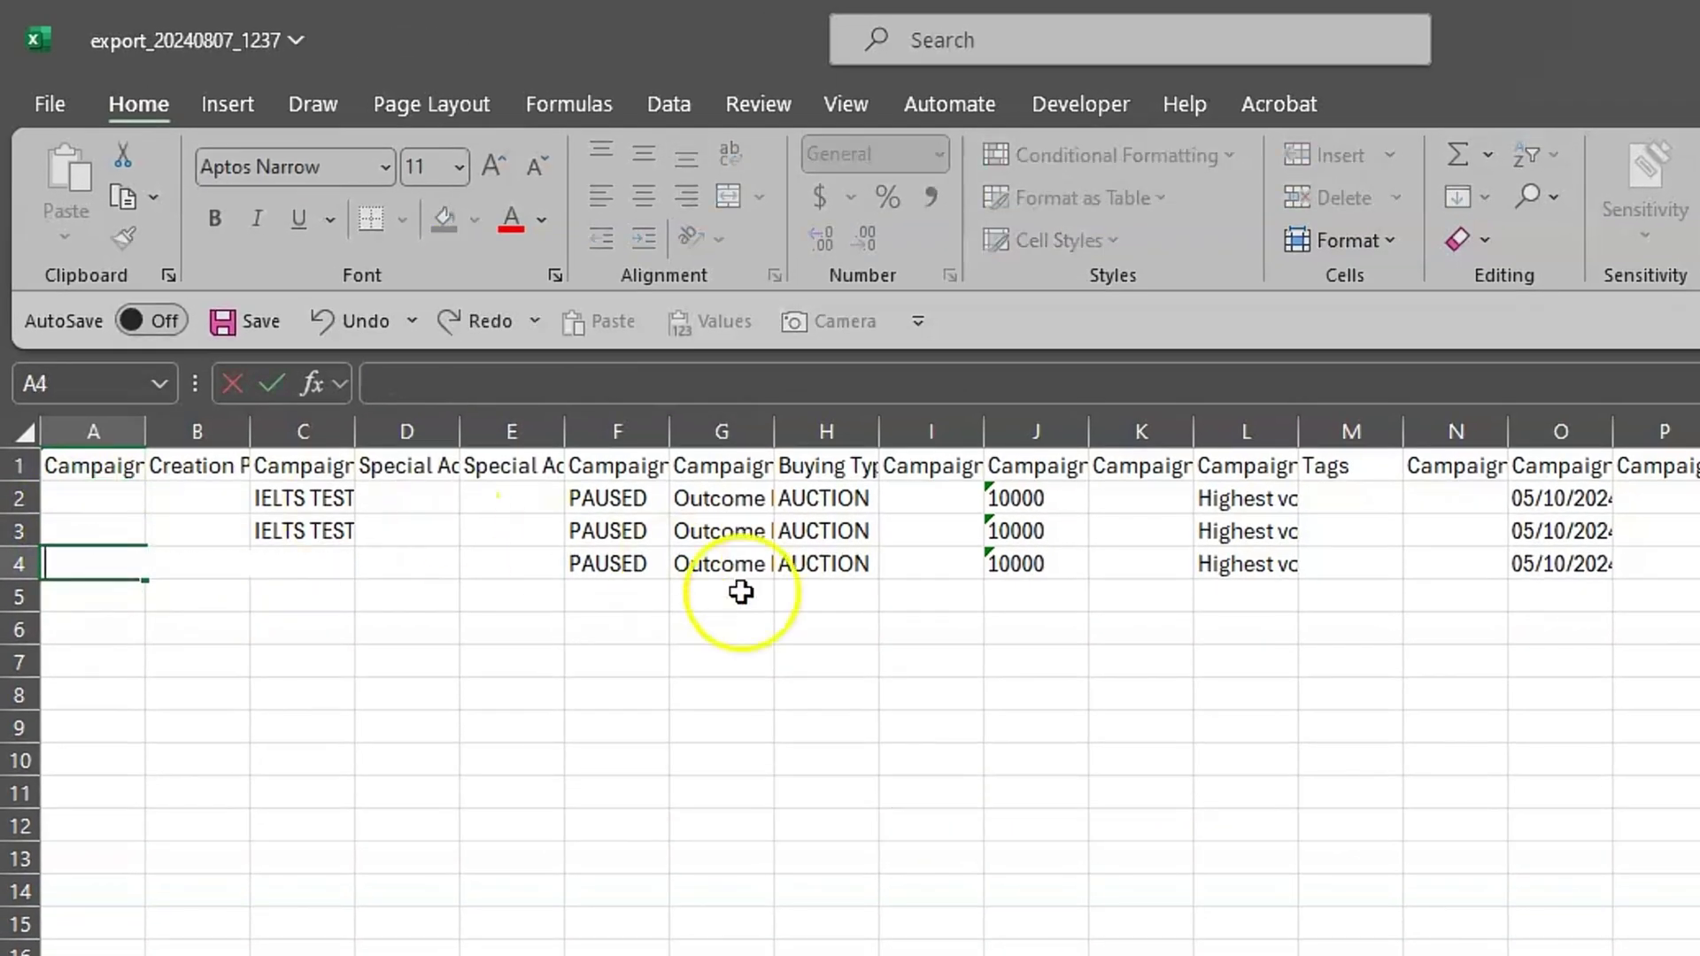
pyautogui.hscroll(5, 1305, 630)
pyautogui.hscroll(4, 1305, 629)
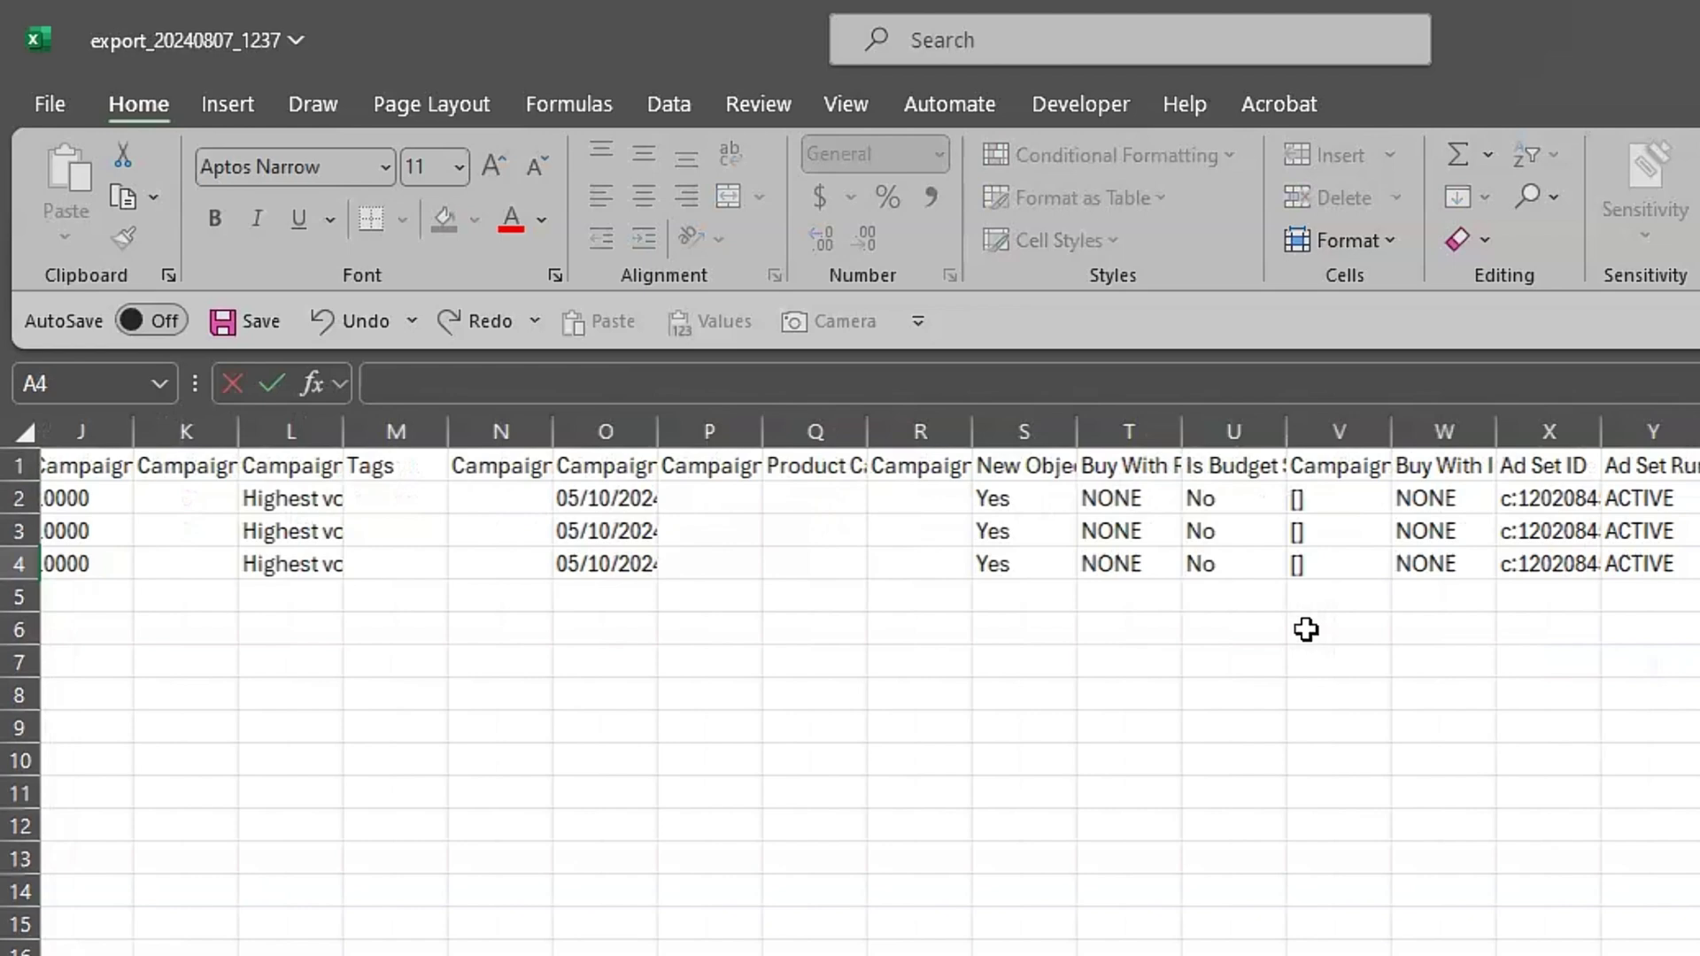
# Clear the Ad Set IDs in cells X2–X4
pyautogui.click(1283, 501)
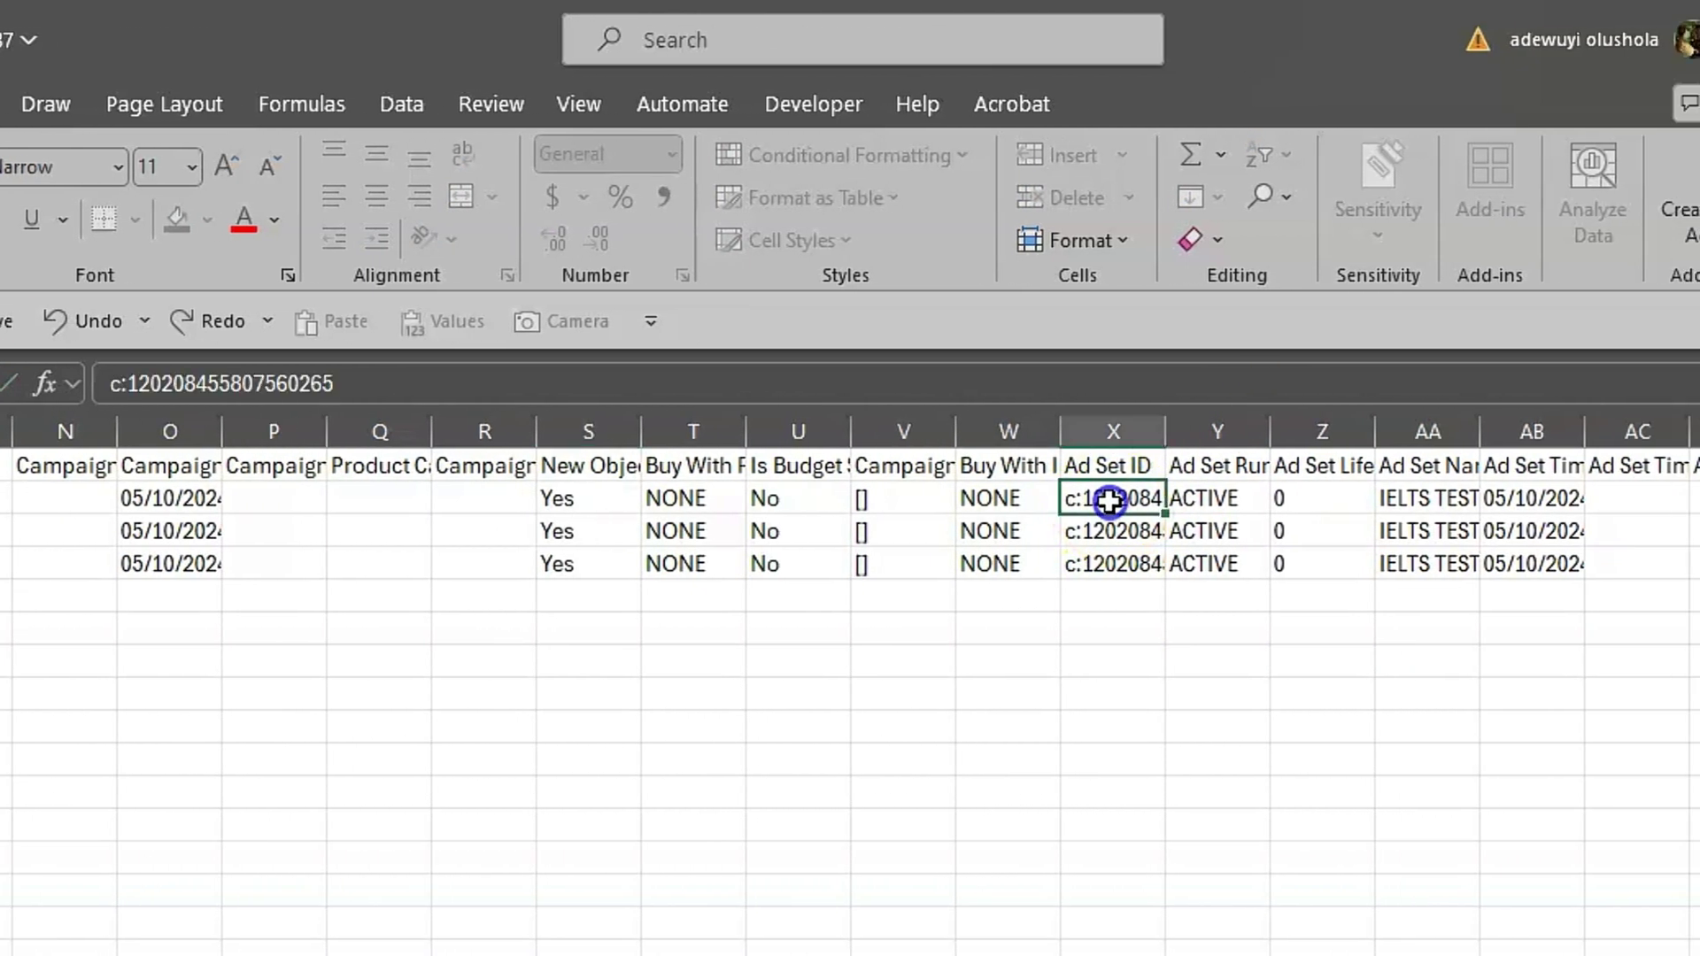
pyautogui.press('BackSpace')
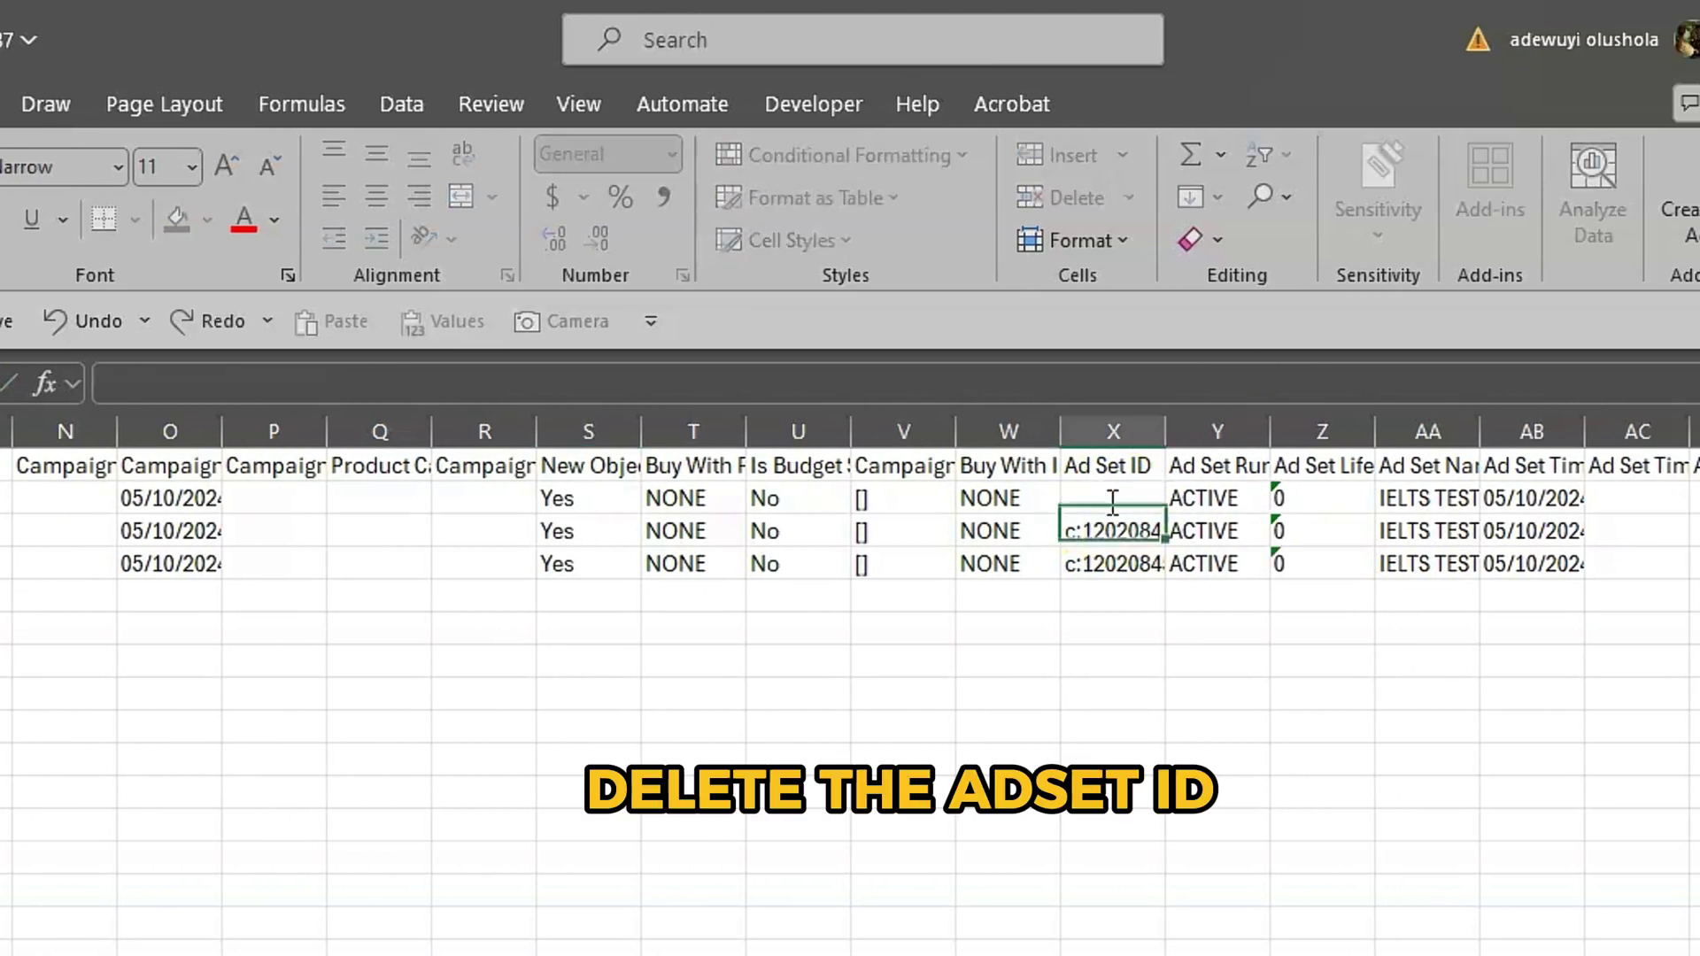
pyautogui.press('Return')
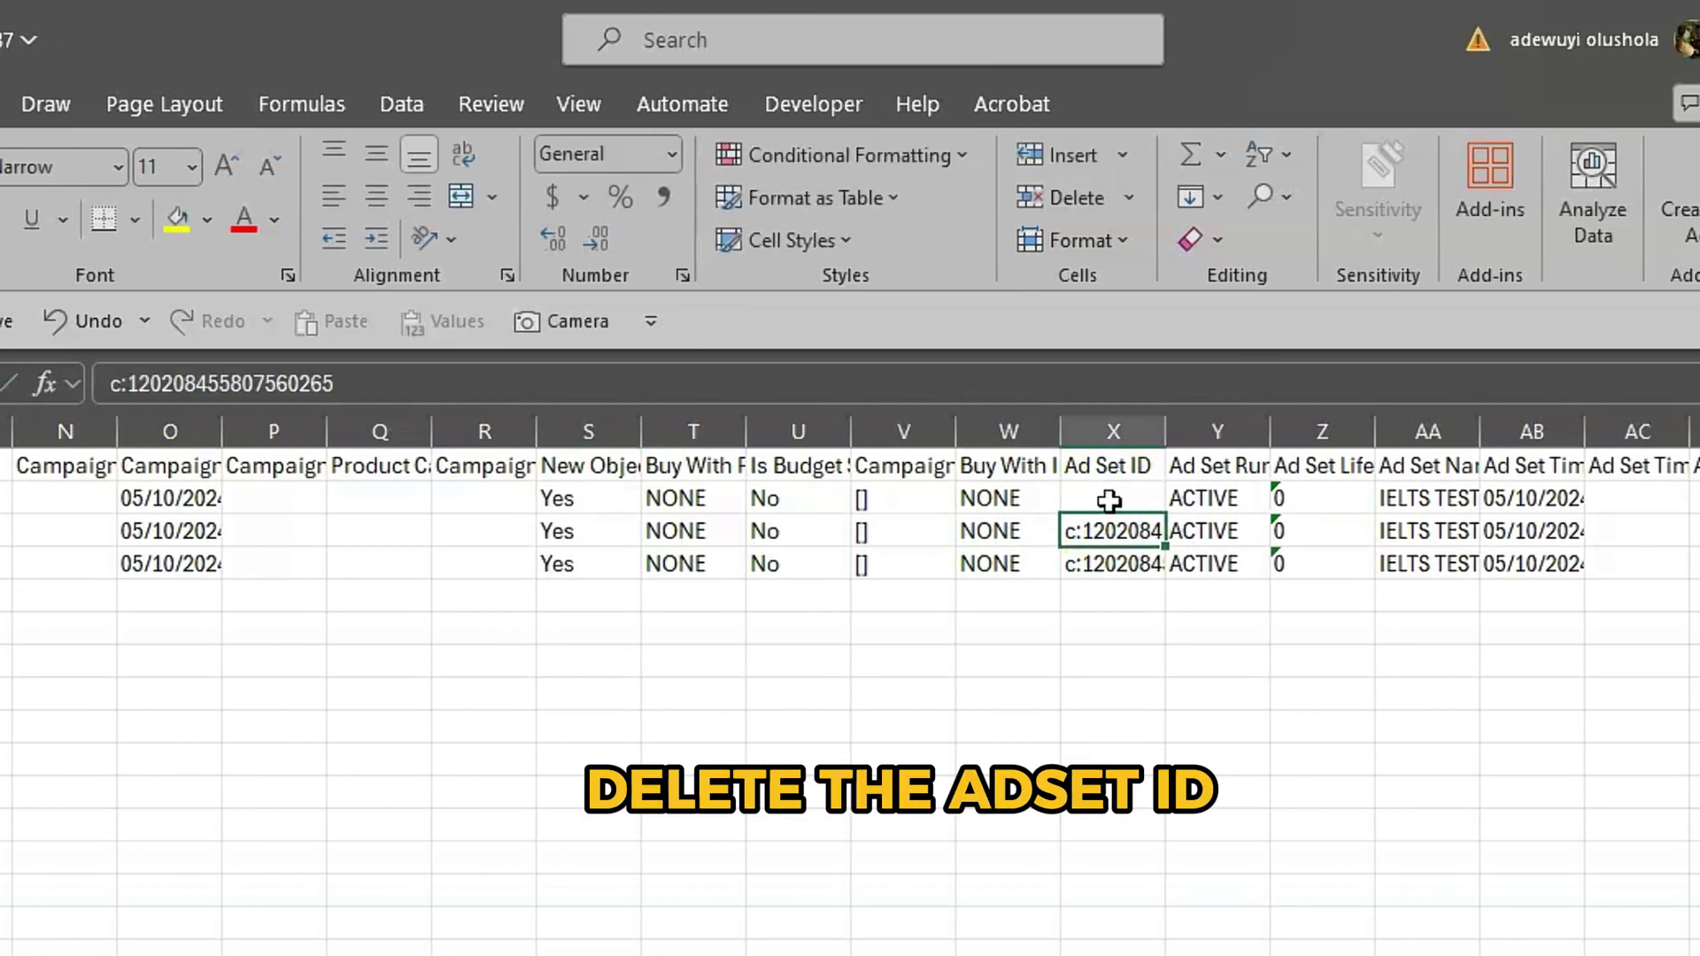
pyautogui.press('BackSpace')
pyautogui.press('Return')
pyautogui.press('BackSpace')
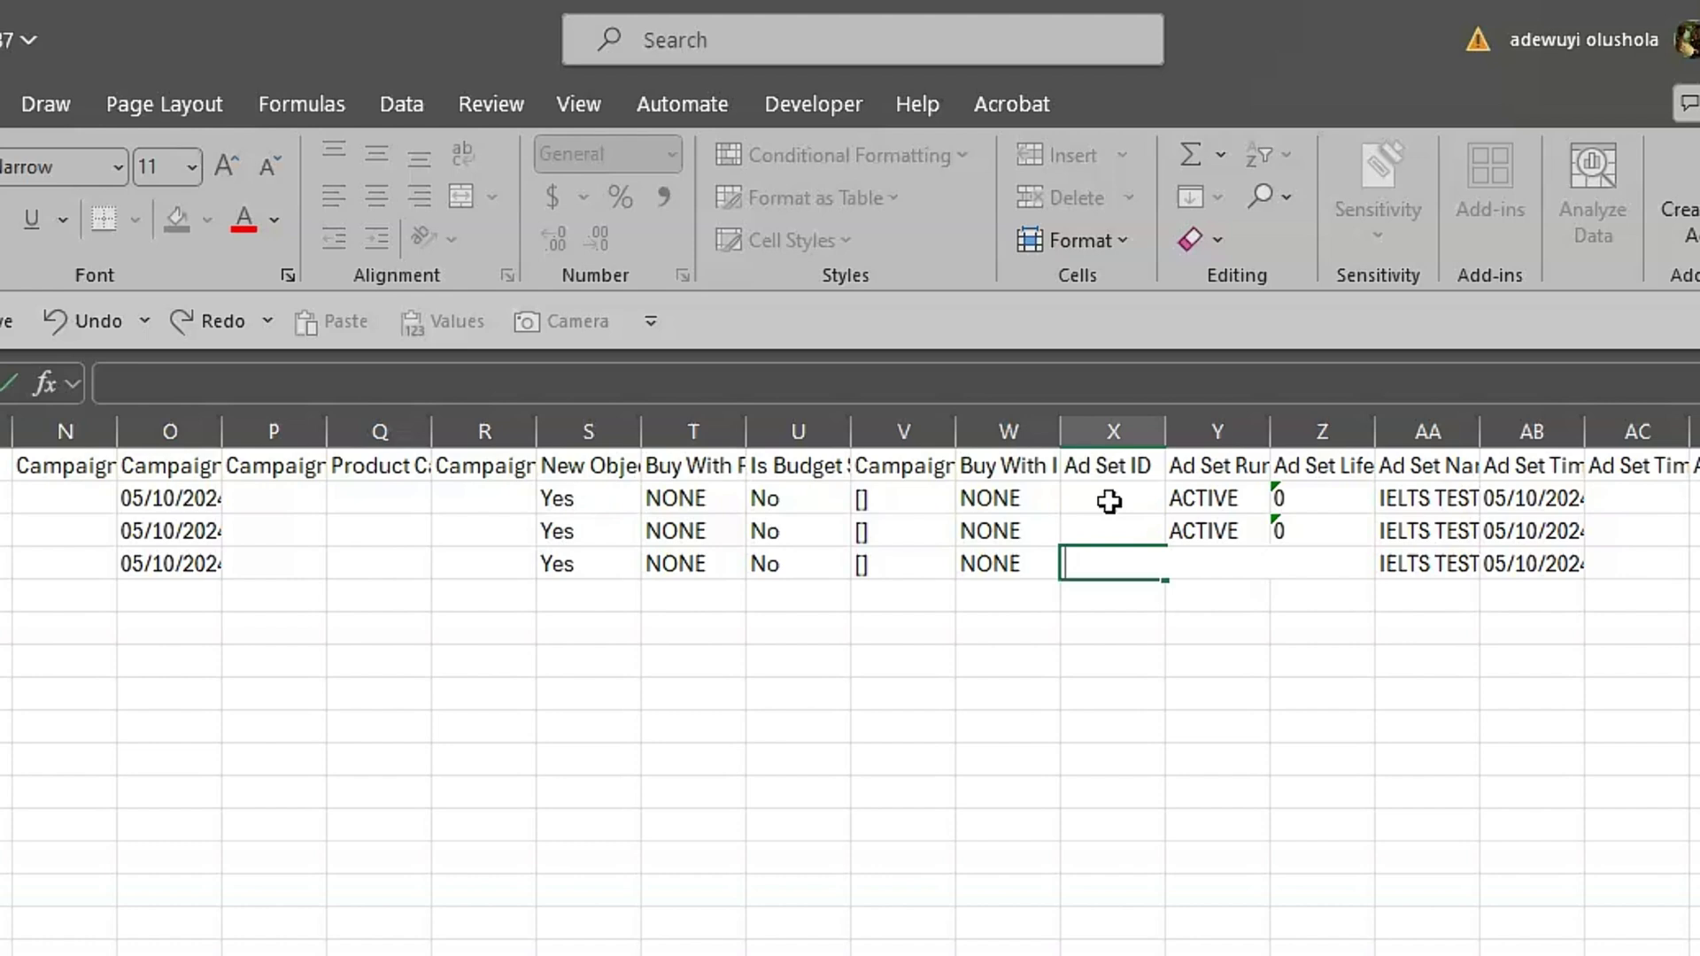
# Clear the Ad IDs in cells FE2–FE4 and save the workbook
pyautogui.hscroll(8, 1110, 501)
pyautogui.hscroll(10, 1110, 501)
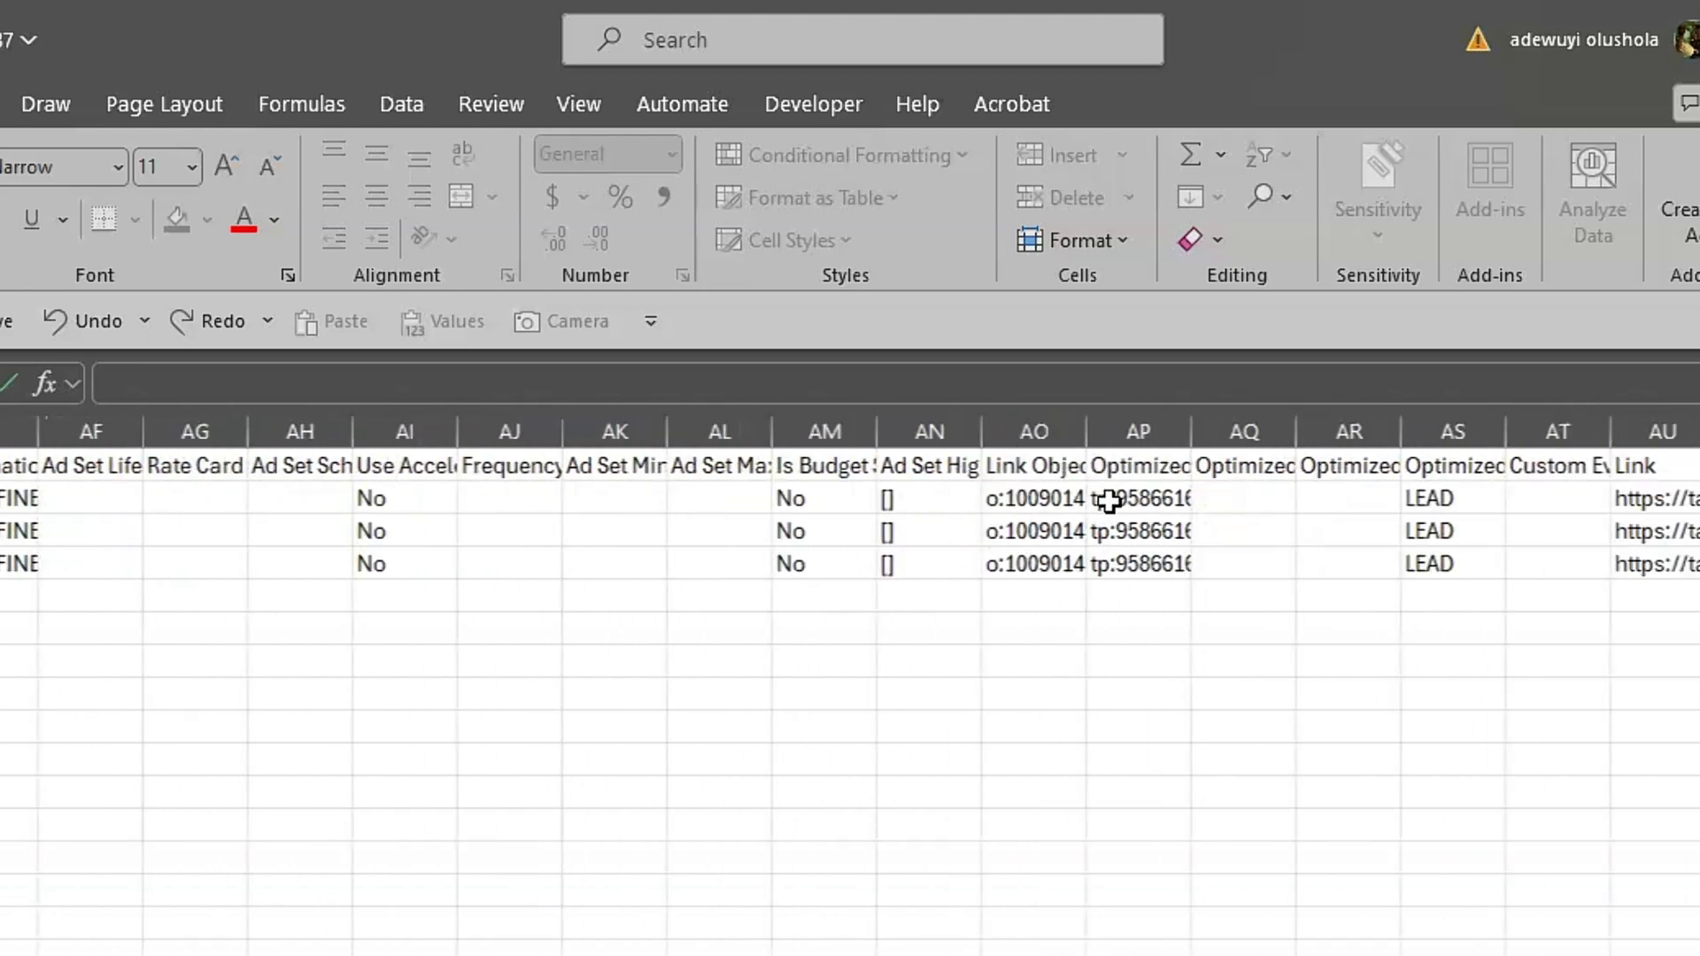
pyautogui.click(1388, 690)
pyautogui.hscroll(20, 1387, 689)
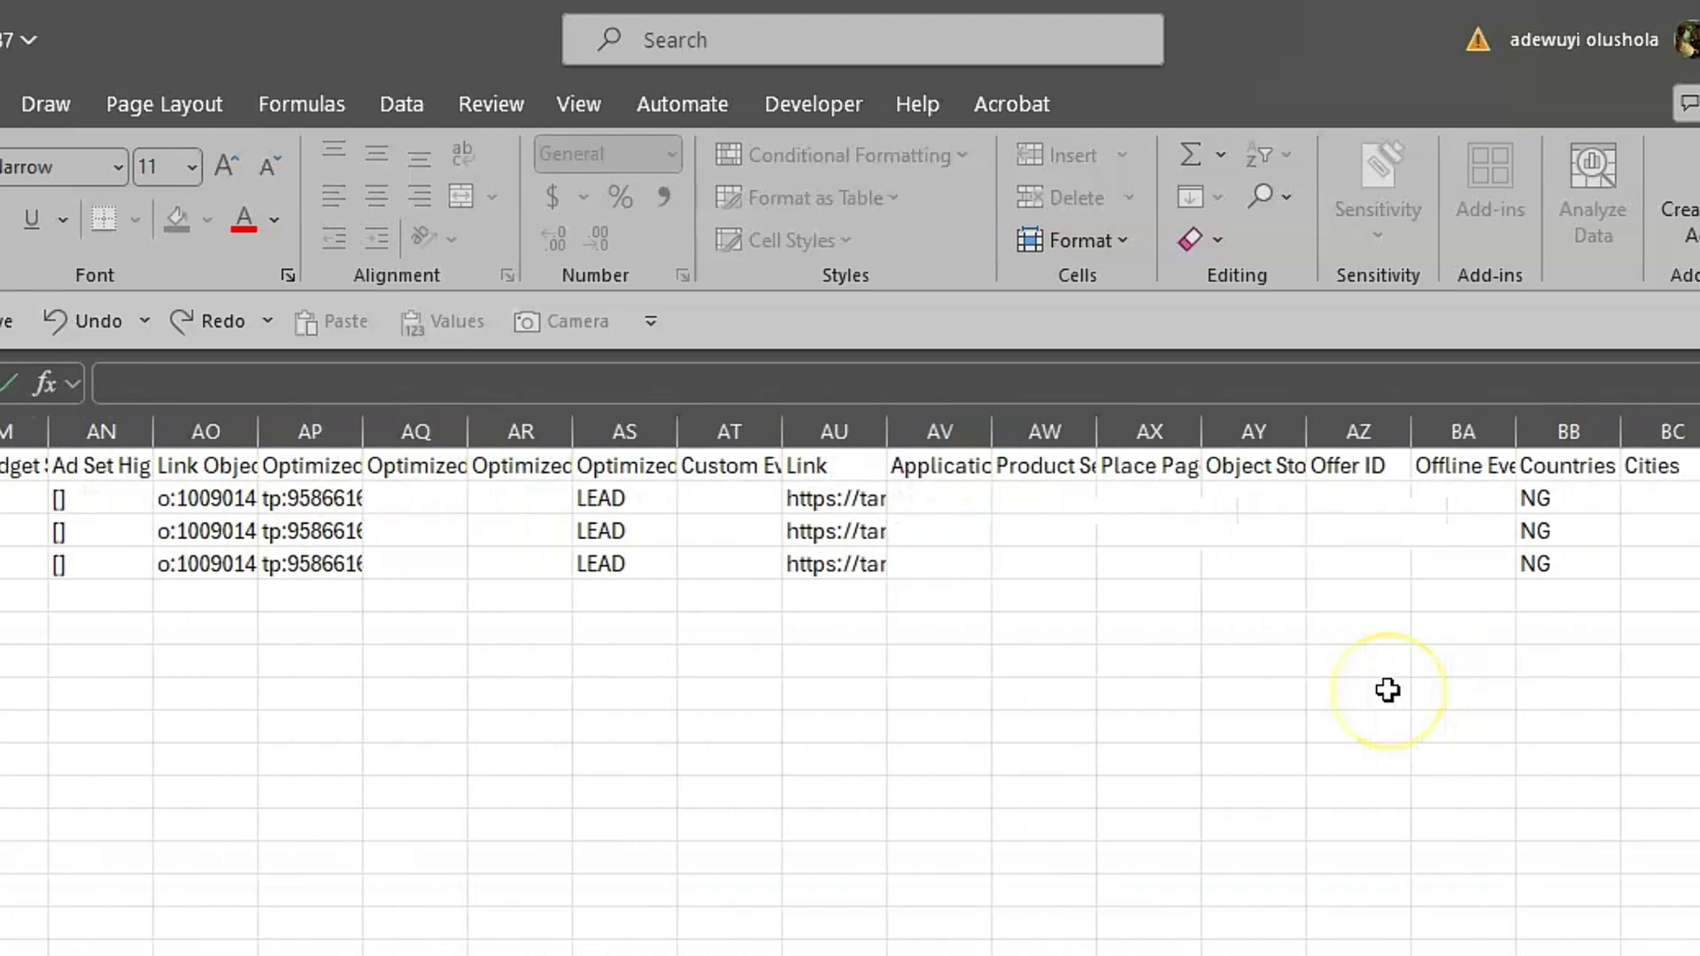
pyautogui.hscroll(15, 1388, 690)
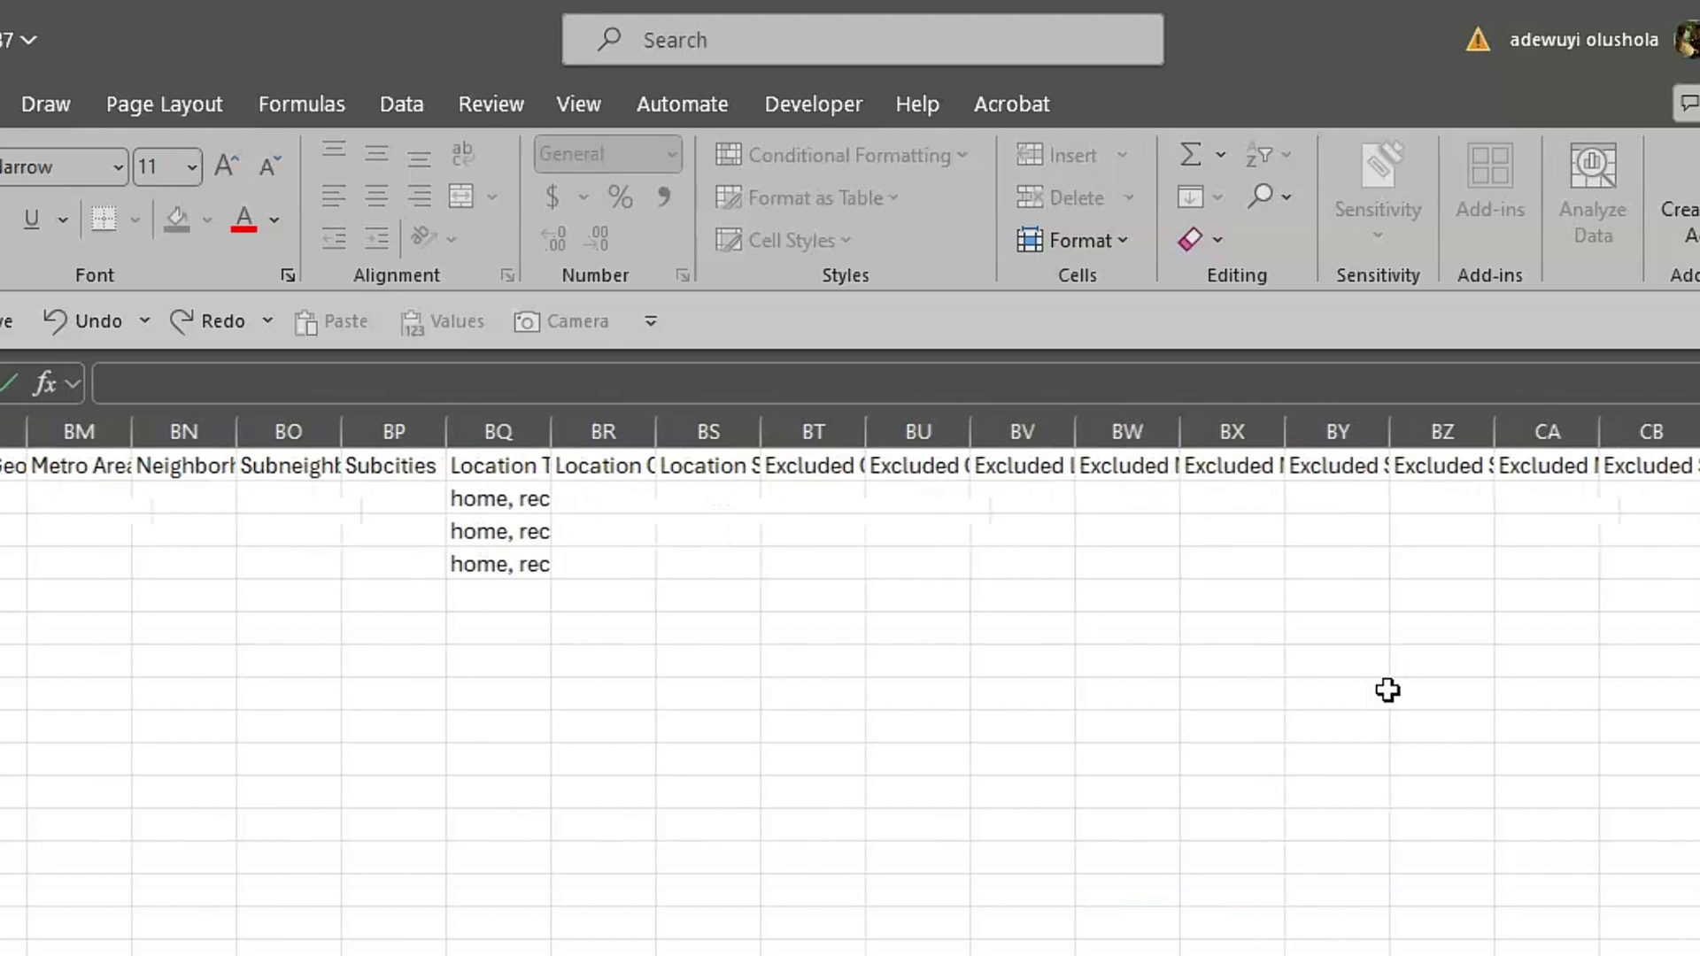
pyautogui.hscroll(20, 1388, 689)
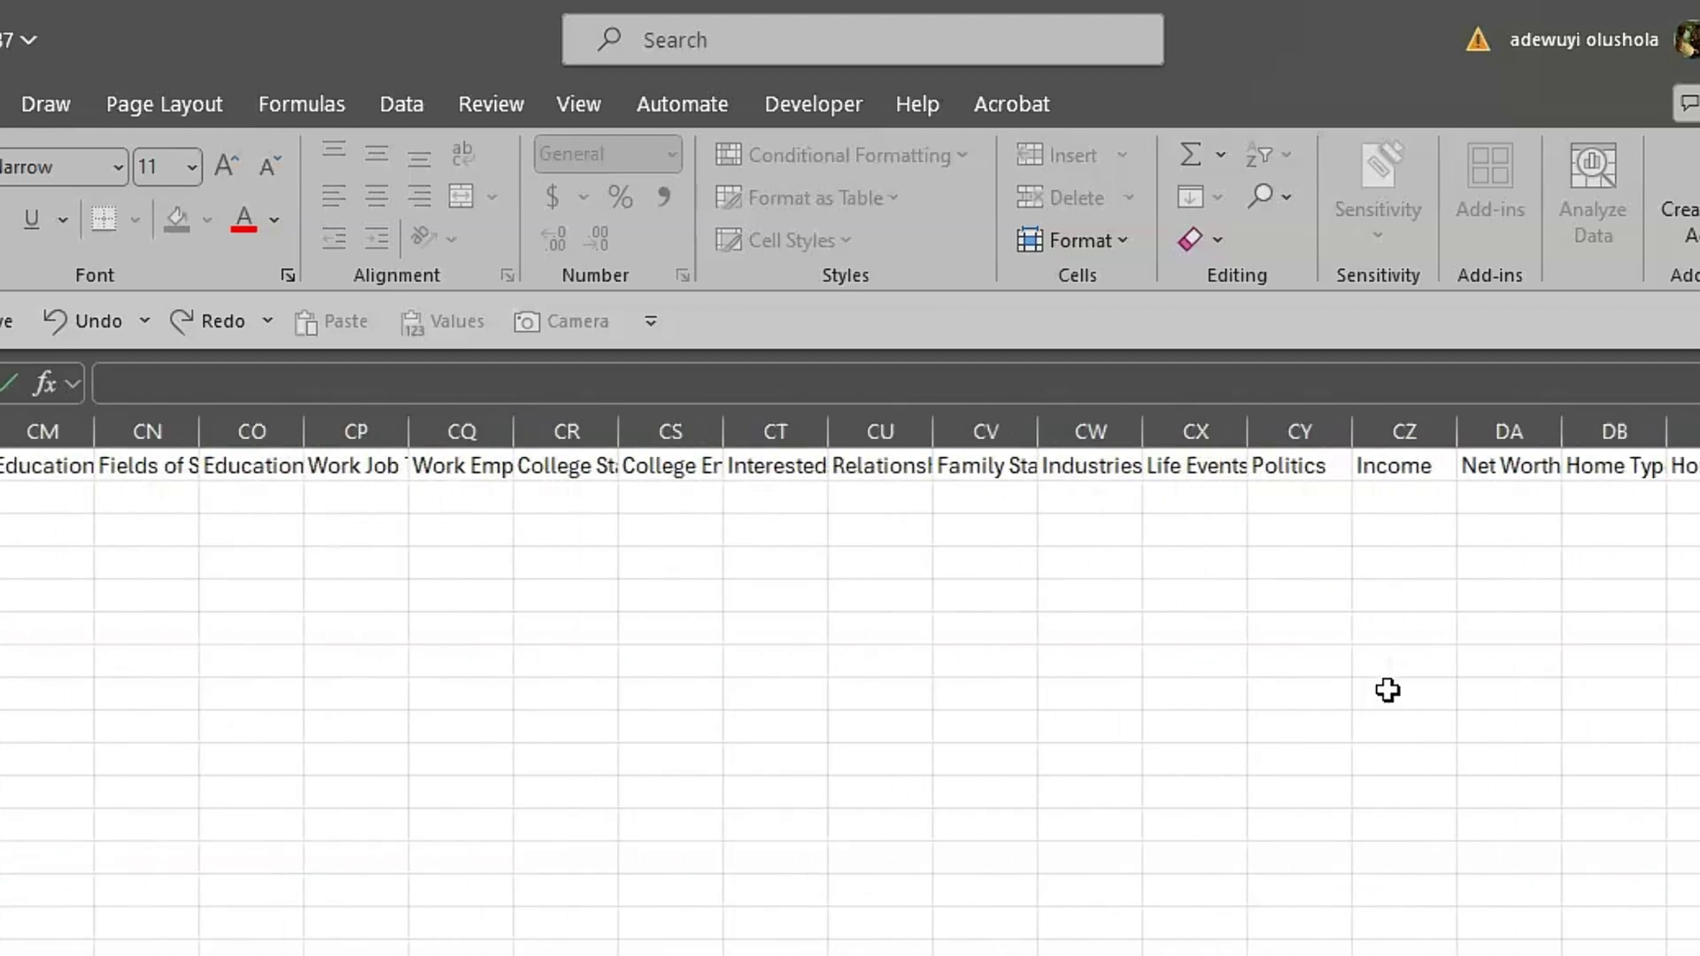
pyautogui.hscroll(20, 1387, 690)
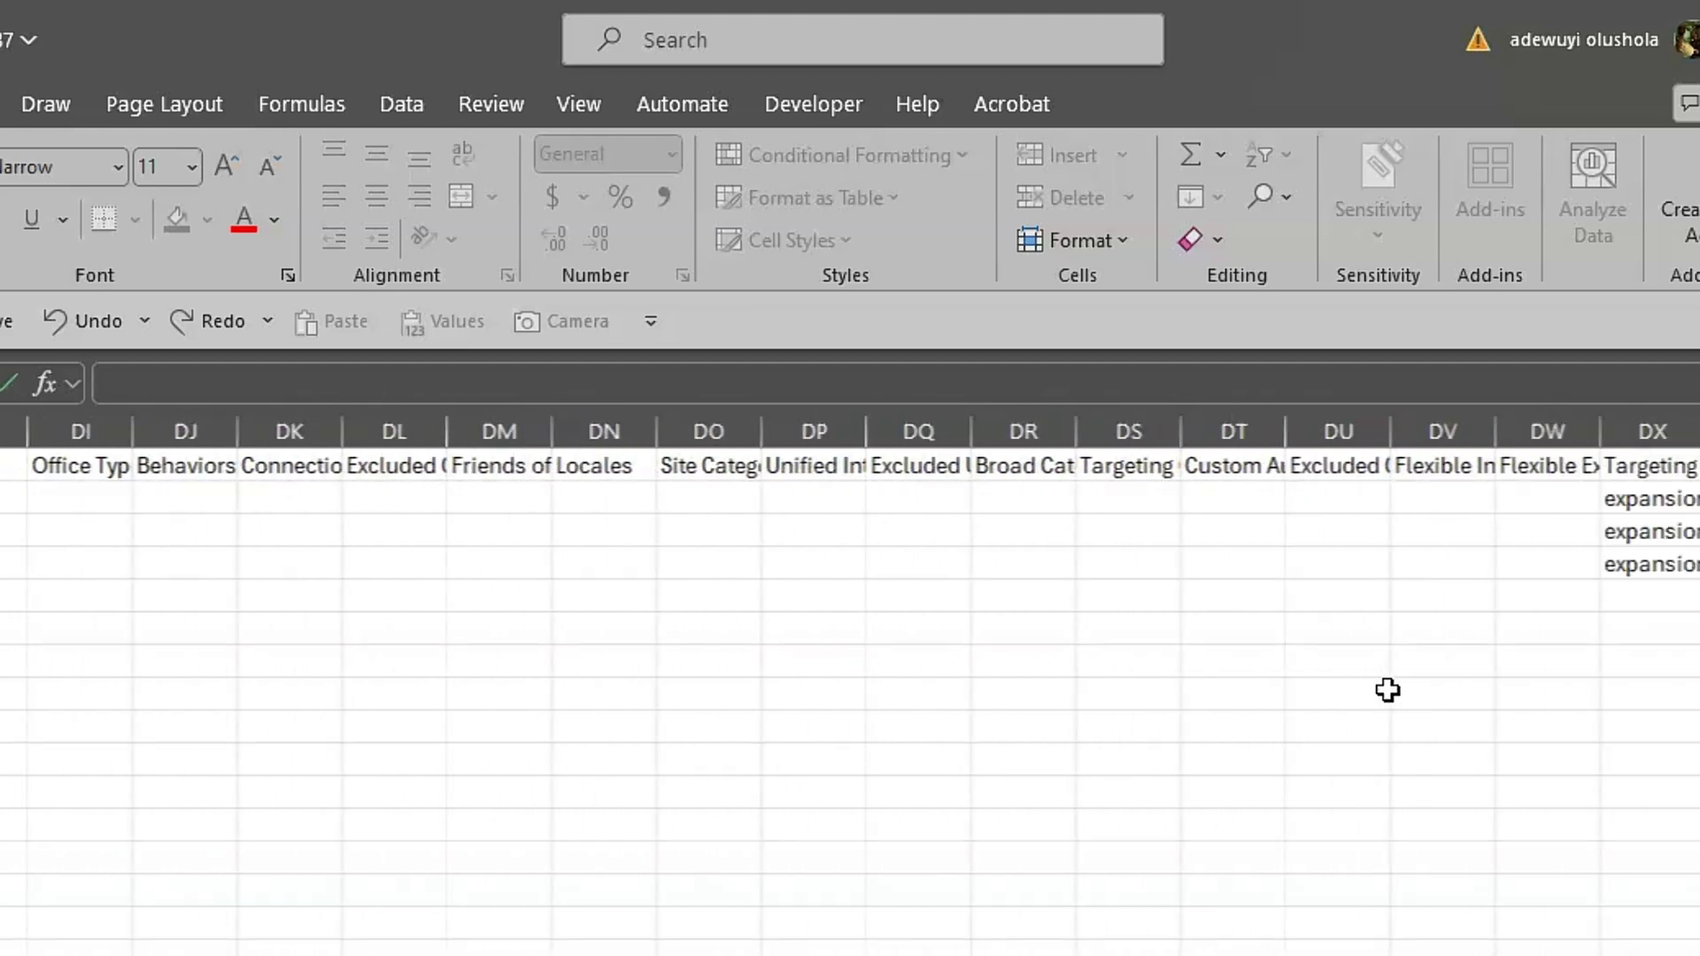
pyautogui.hscroll(20, 1388, 690)
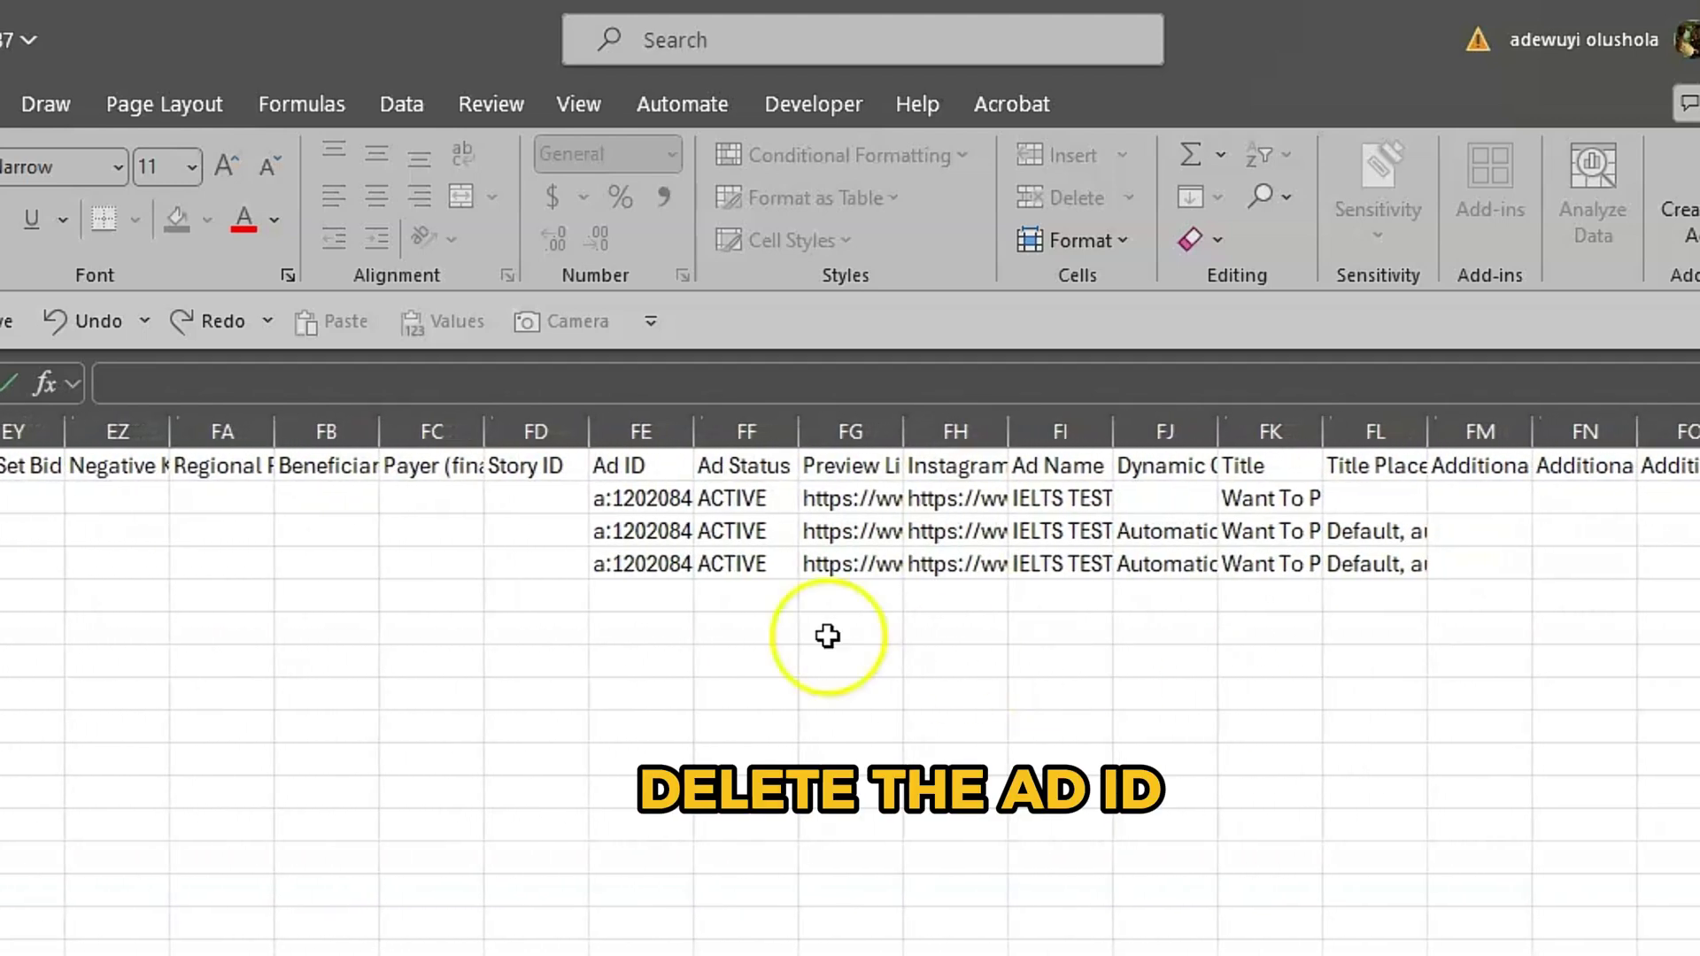
pyautogui.click(628, 499)
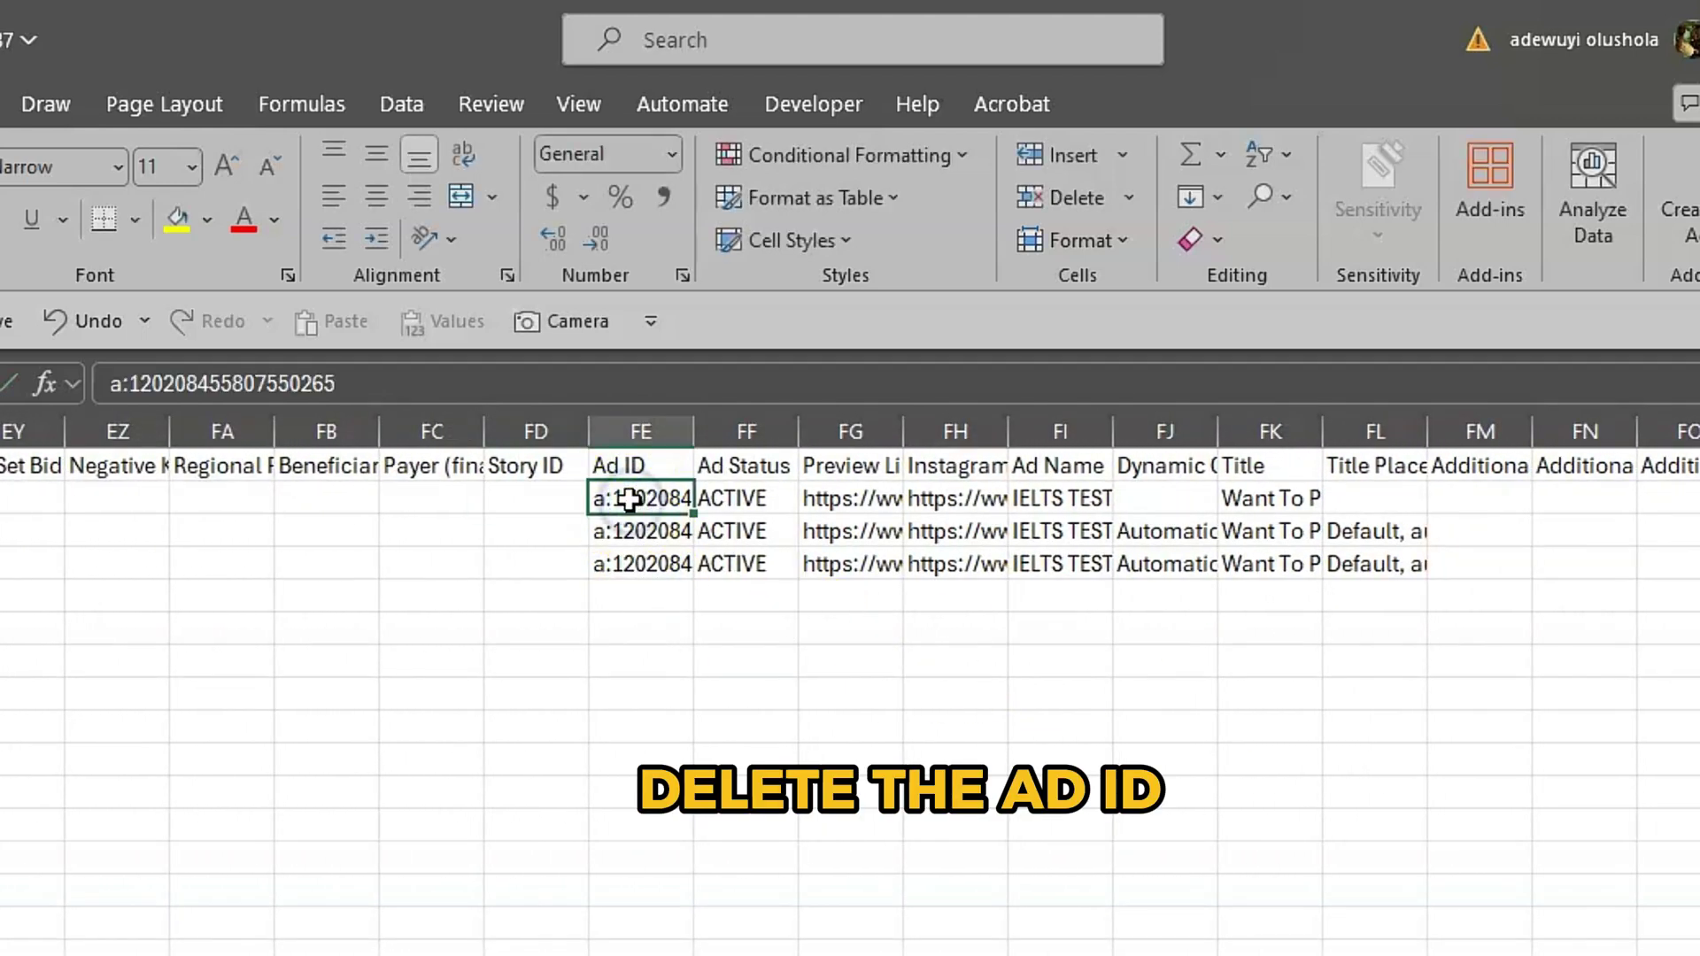
pyautogui.press('BackSpace')
pyautogui.press('Return')
pyautogui.press('BackSpace')
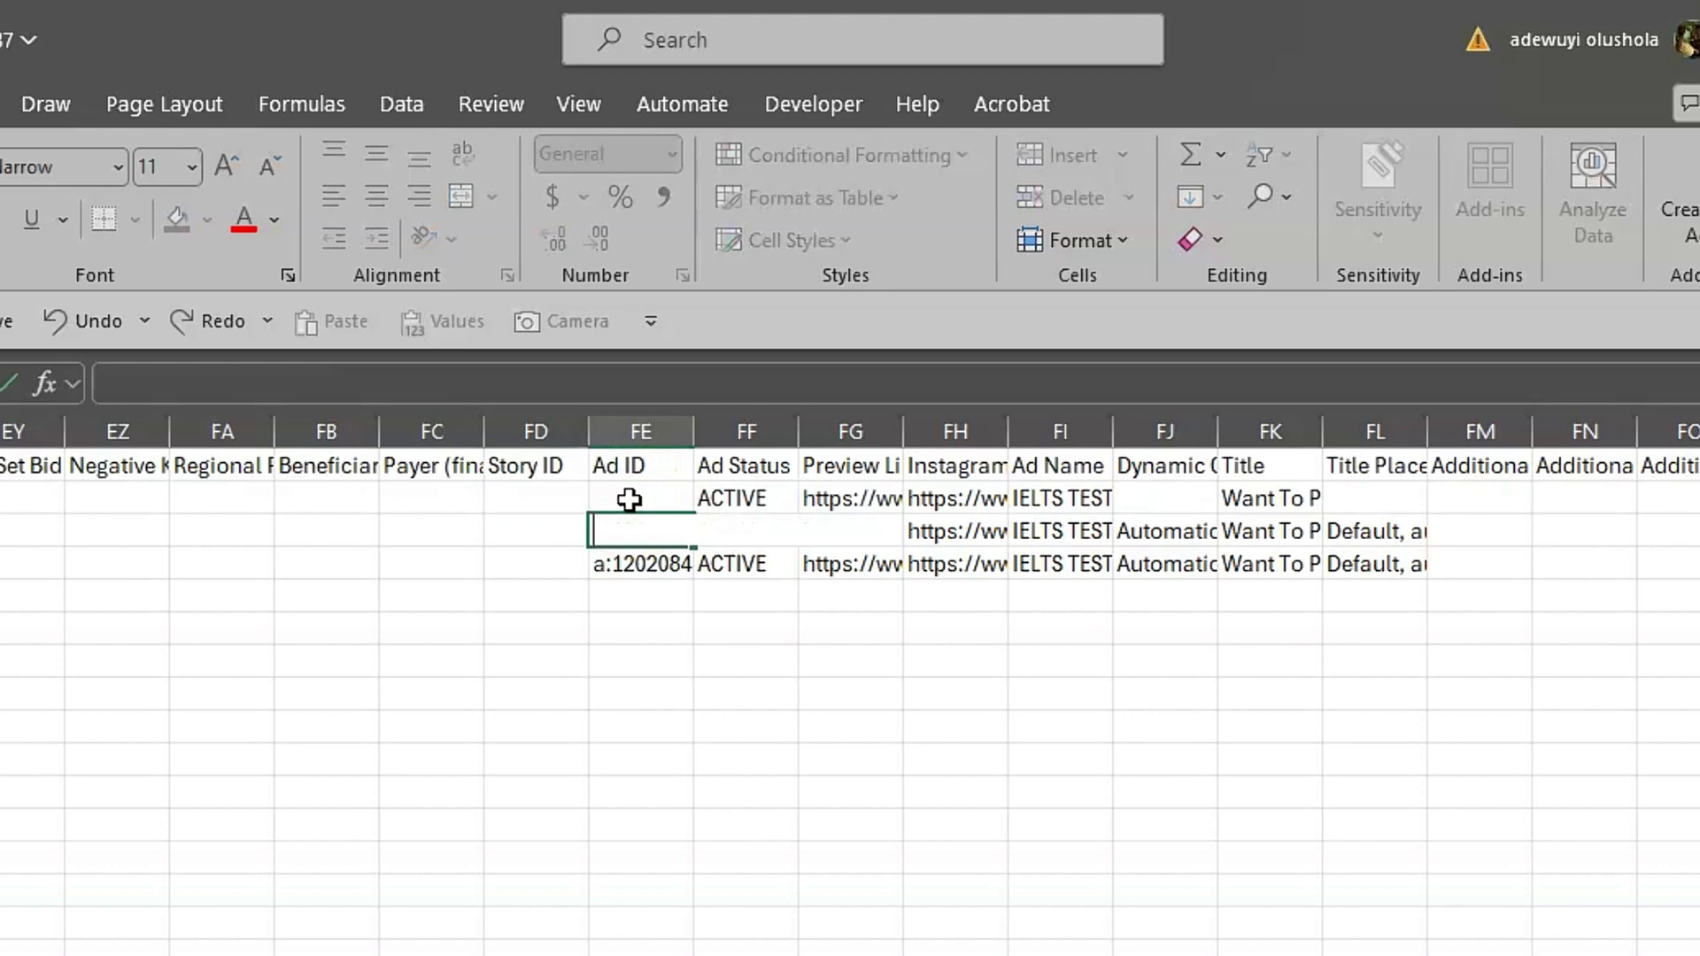
pyautogui.press('Return')
pyautogui.press('BackSpace')
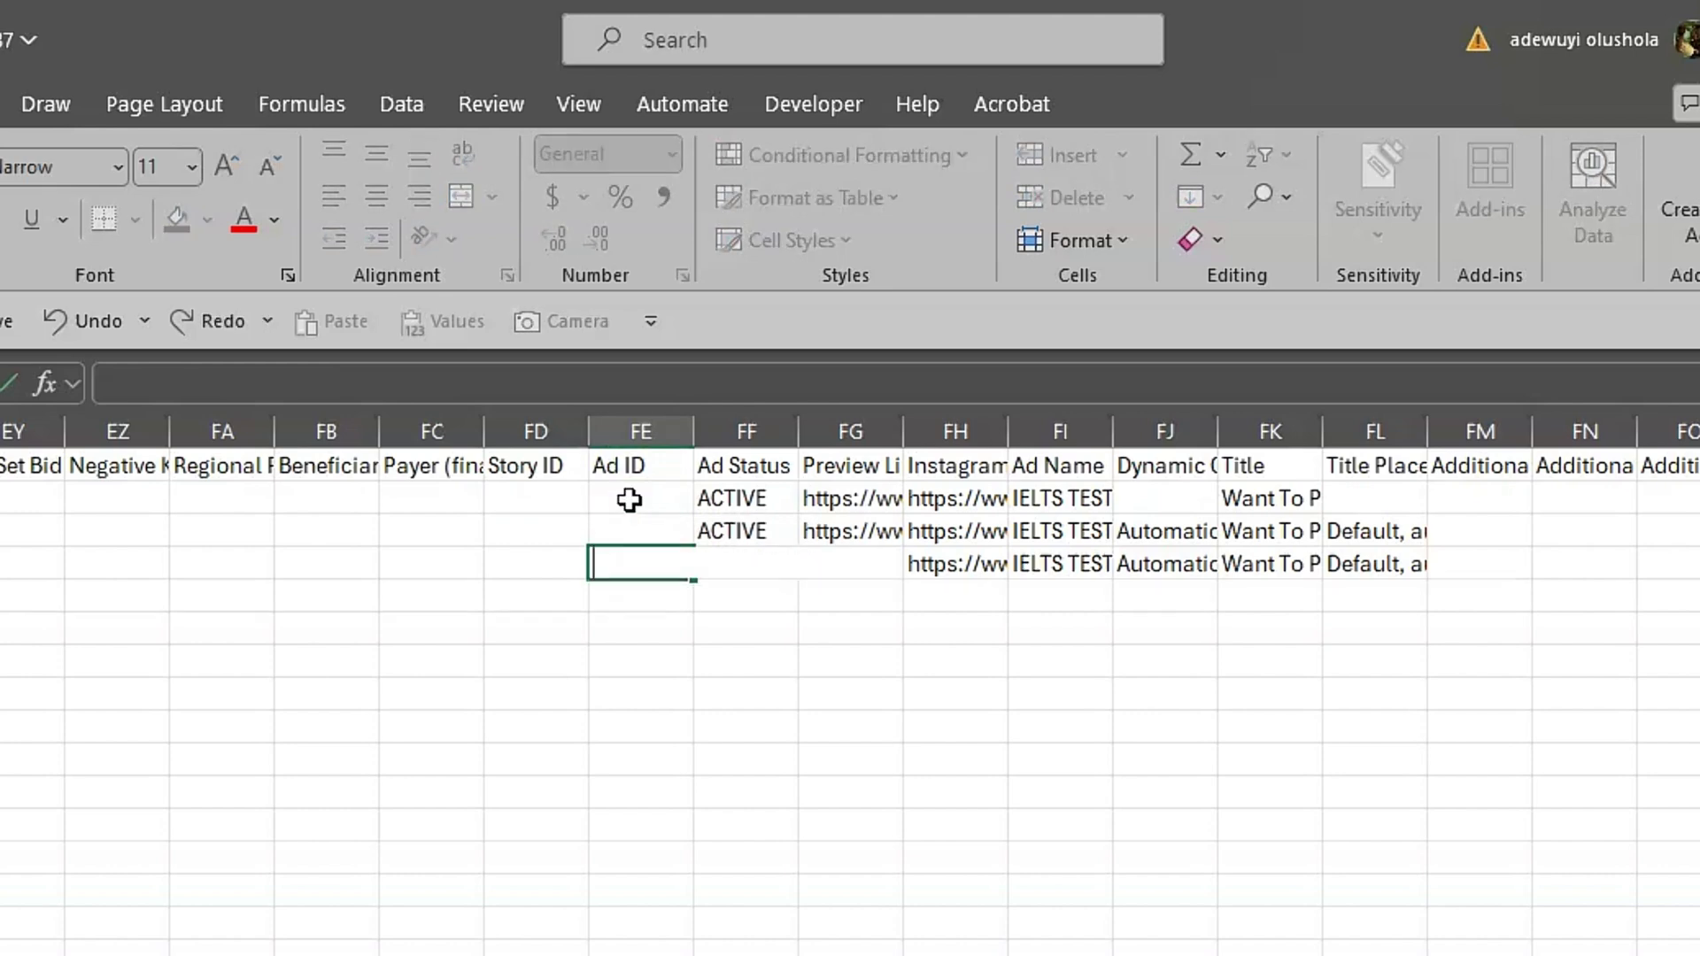
pyautogui.hotkey('ctrl', 's')
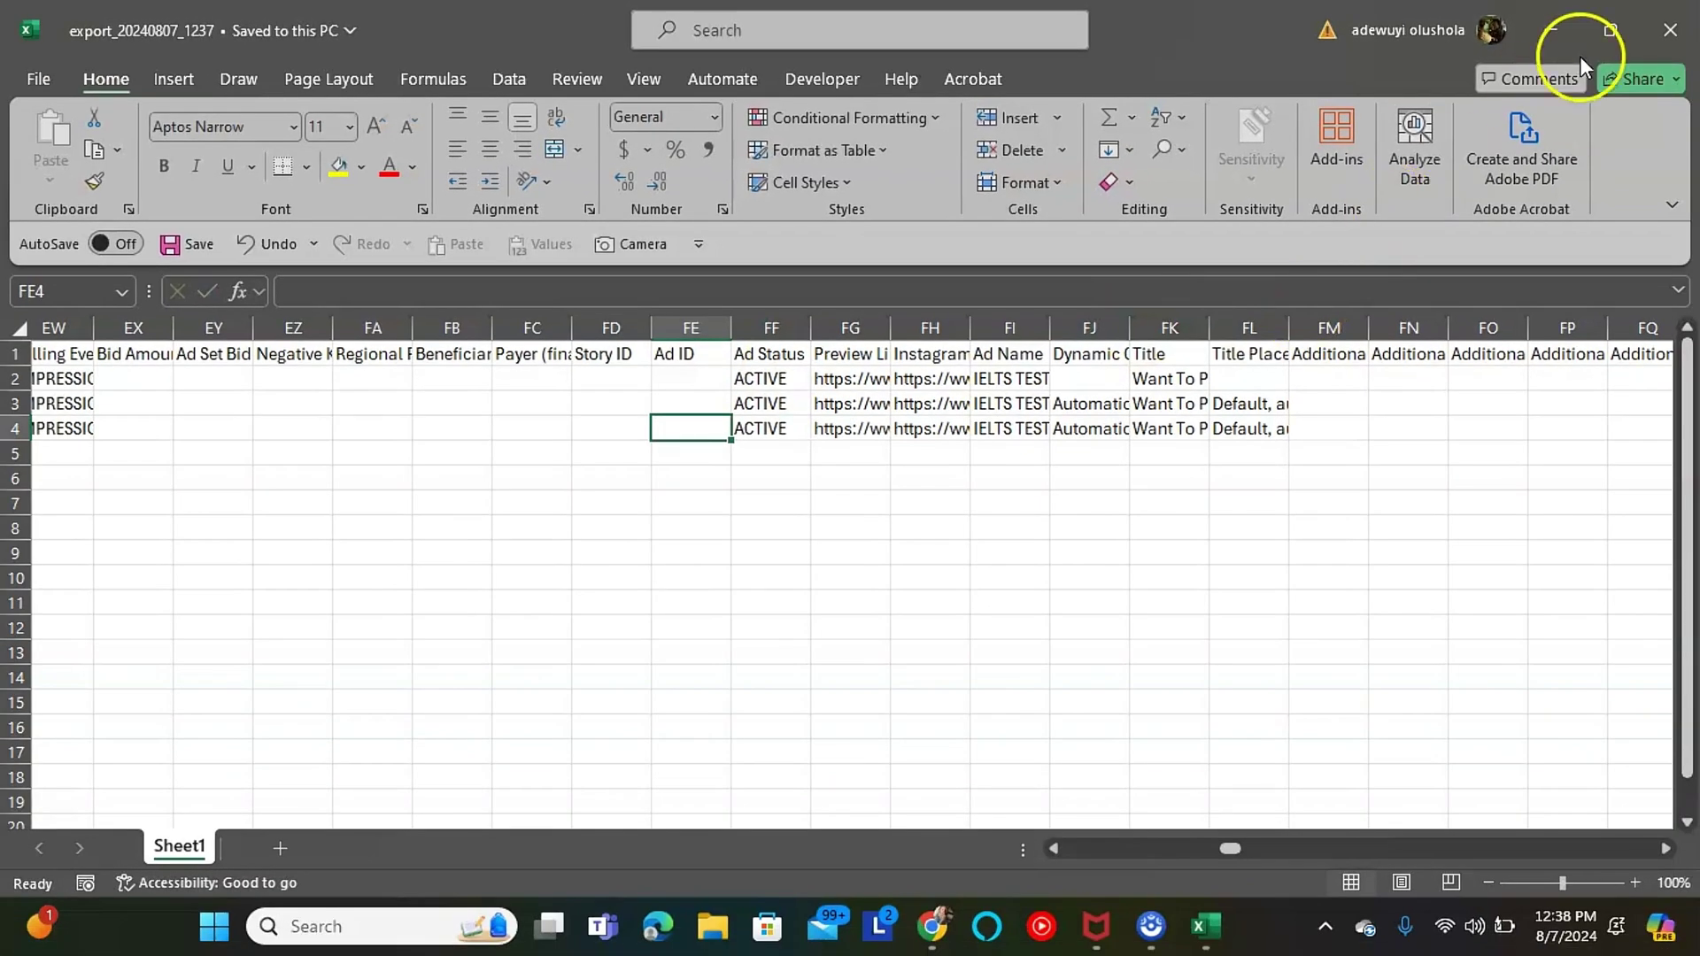
# Close Excel and switch Ads Manager to the destination ad account via See More Ad Accounts
pyautogui.click(1655, 28)
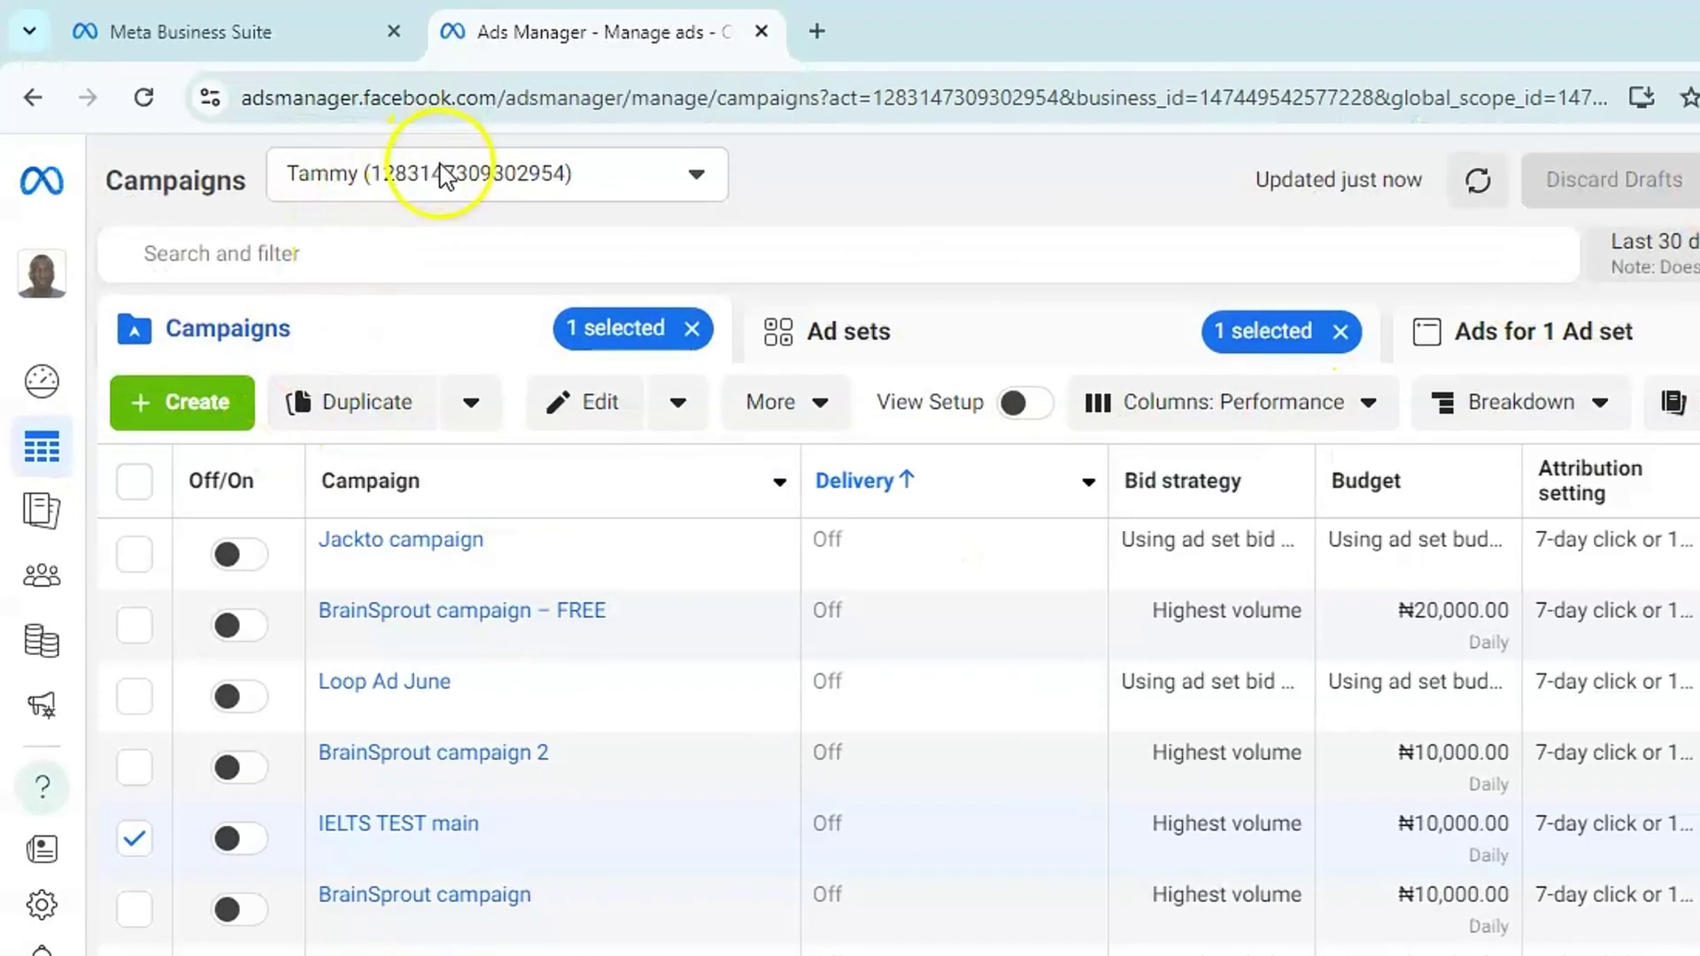
pyautogui.click(447, 177)
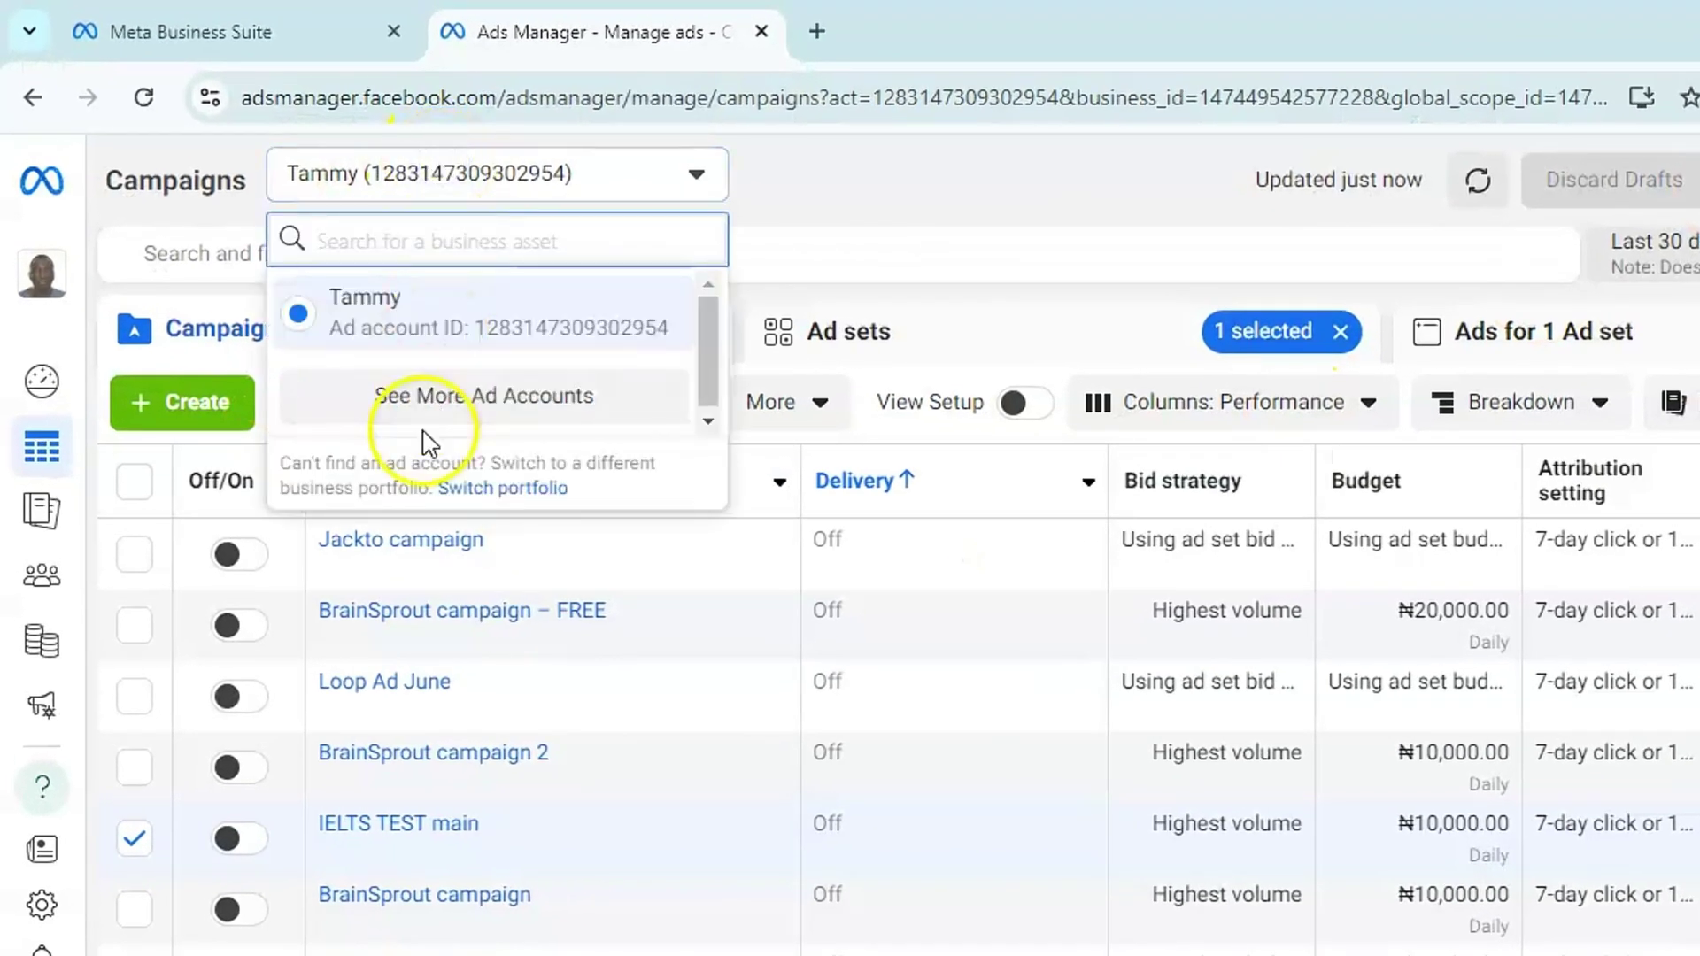
pyautogui.click(513, 392)
pyautogui.scroll(-2, 576, 399)
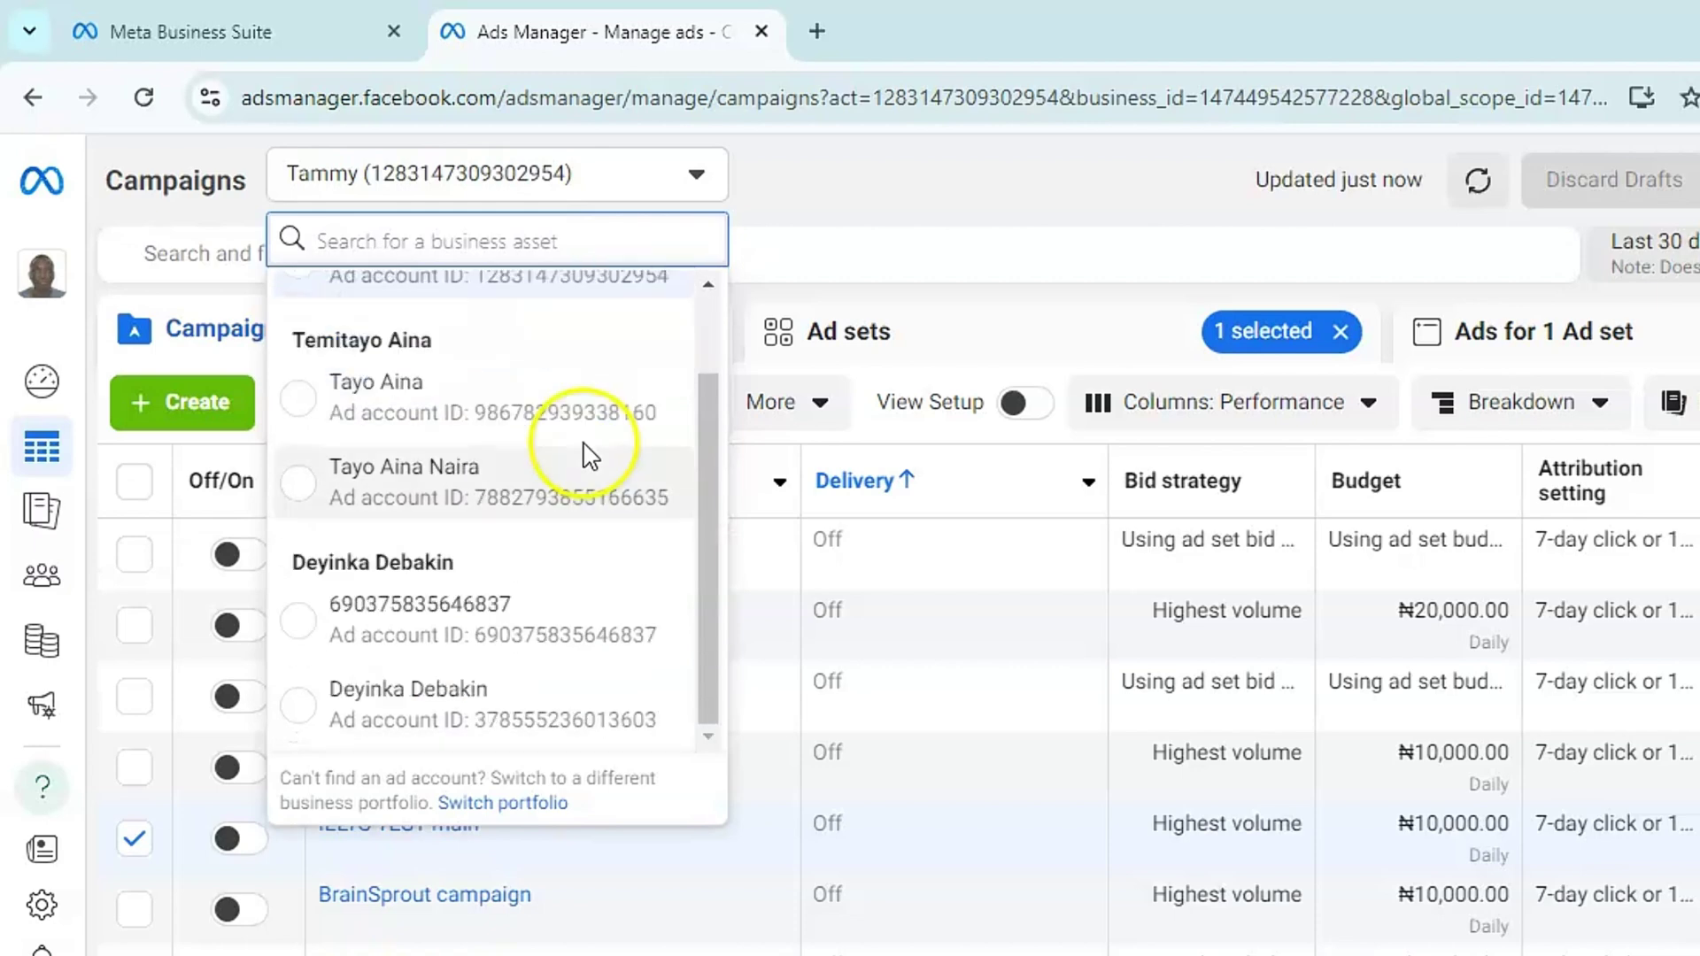
pyautogui.click(476, 708)
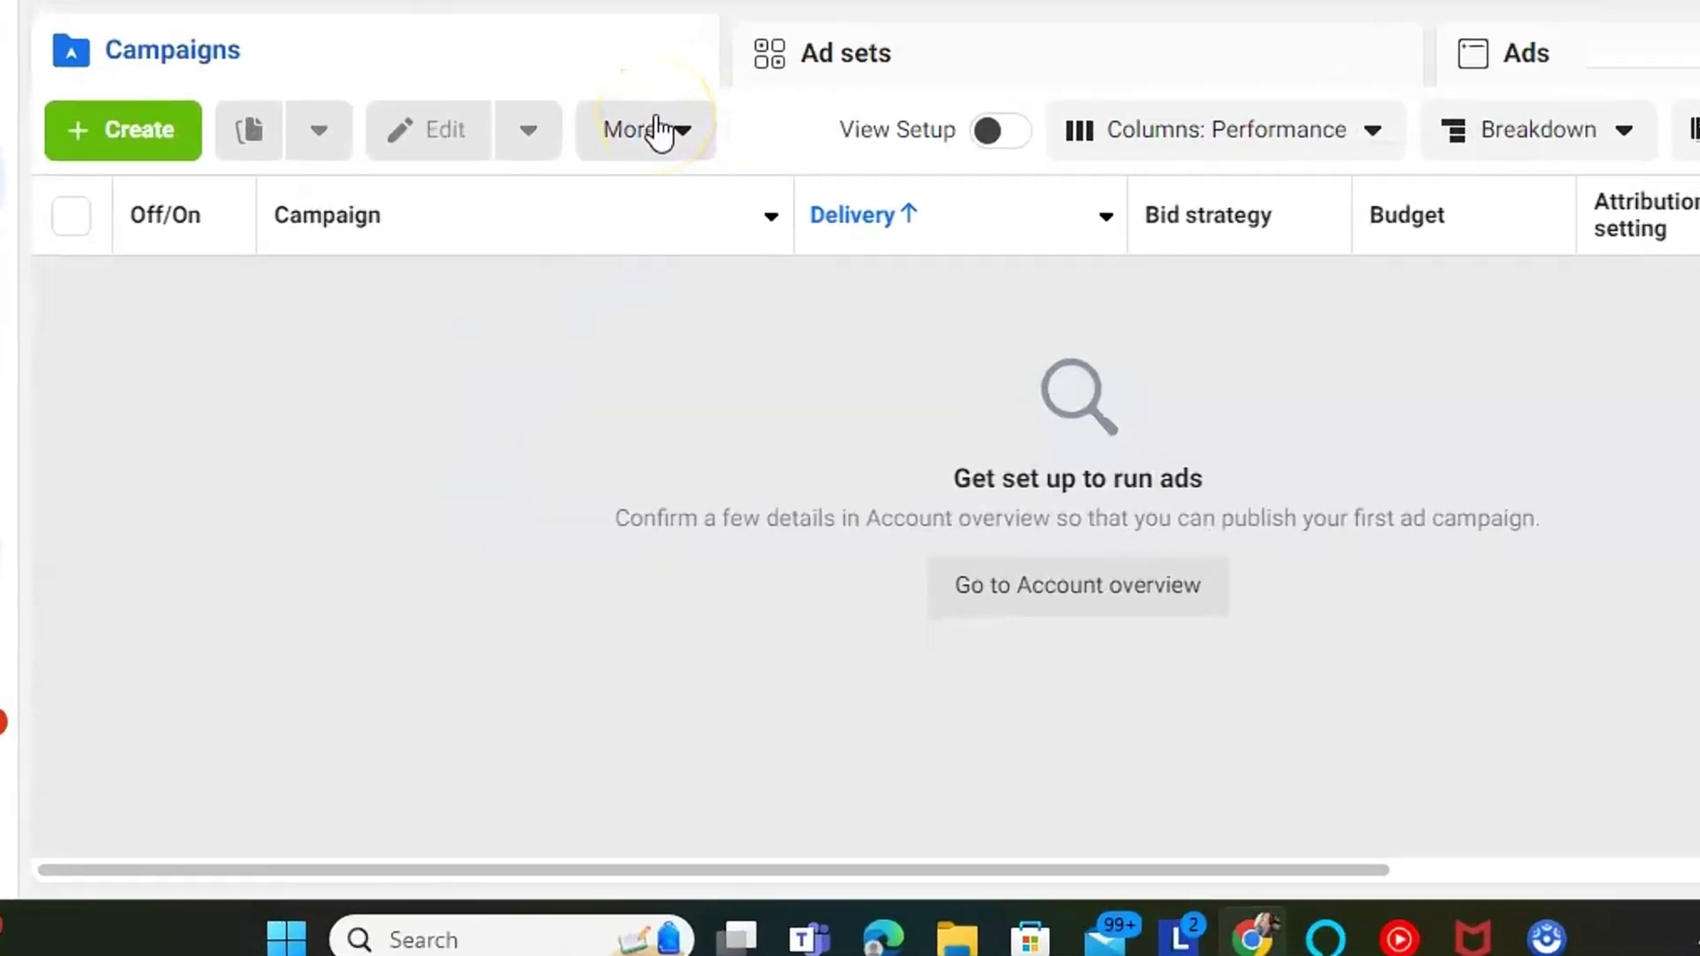
# Bulk-import export_20240807_1237.xlsx into the new account via More > Import Ads in Bulk
pyautogui.click(659, 133)
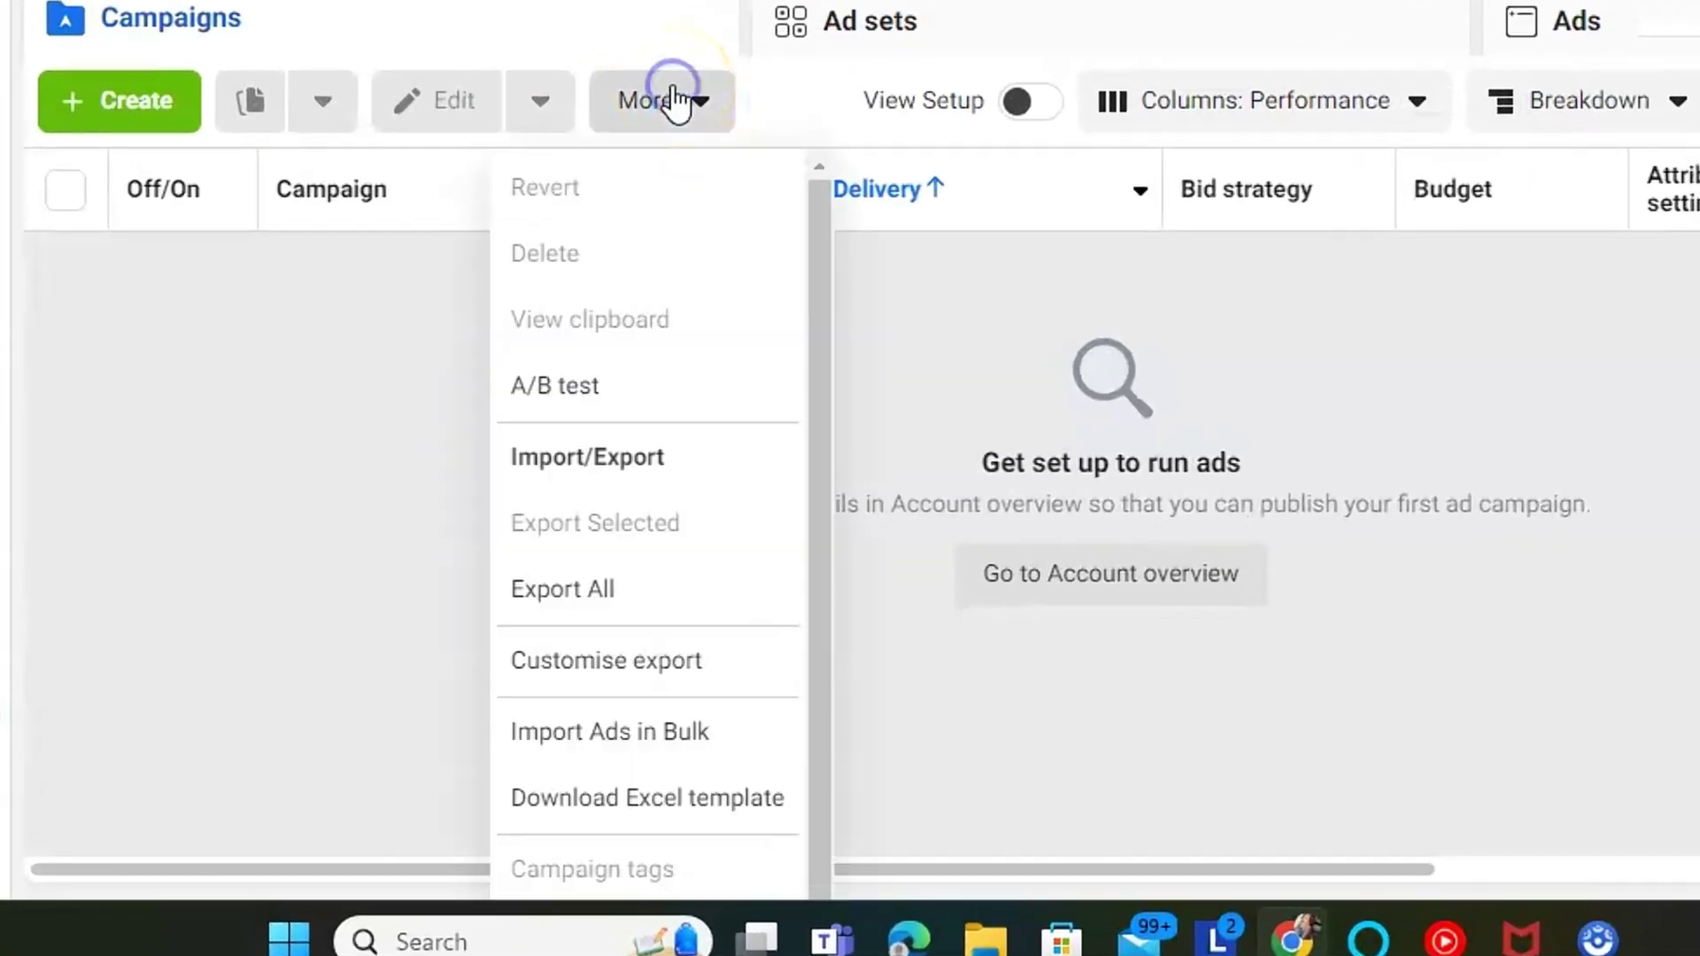
pyautogui.click(655, 744)
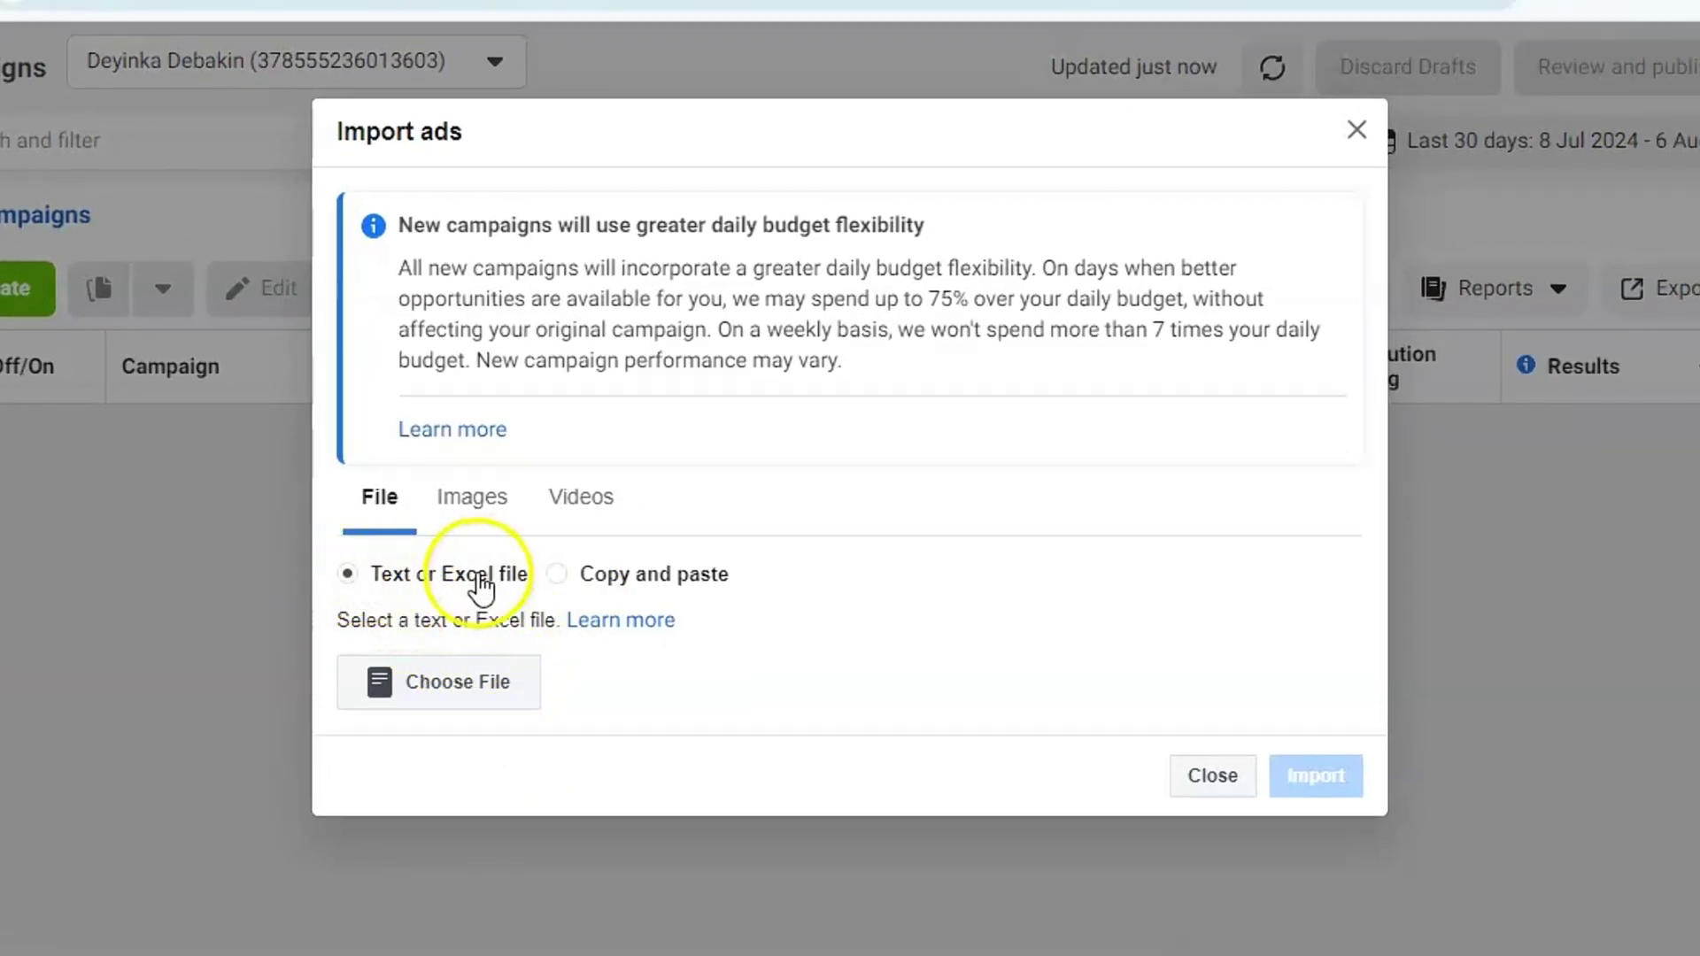
pyautogui.click(408, 691)
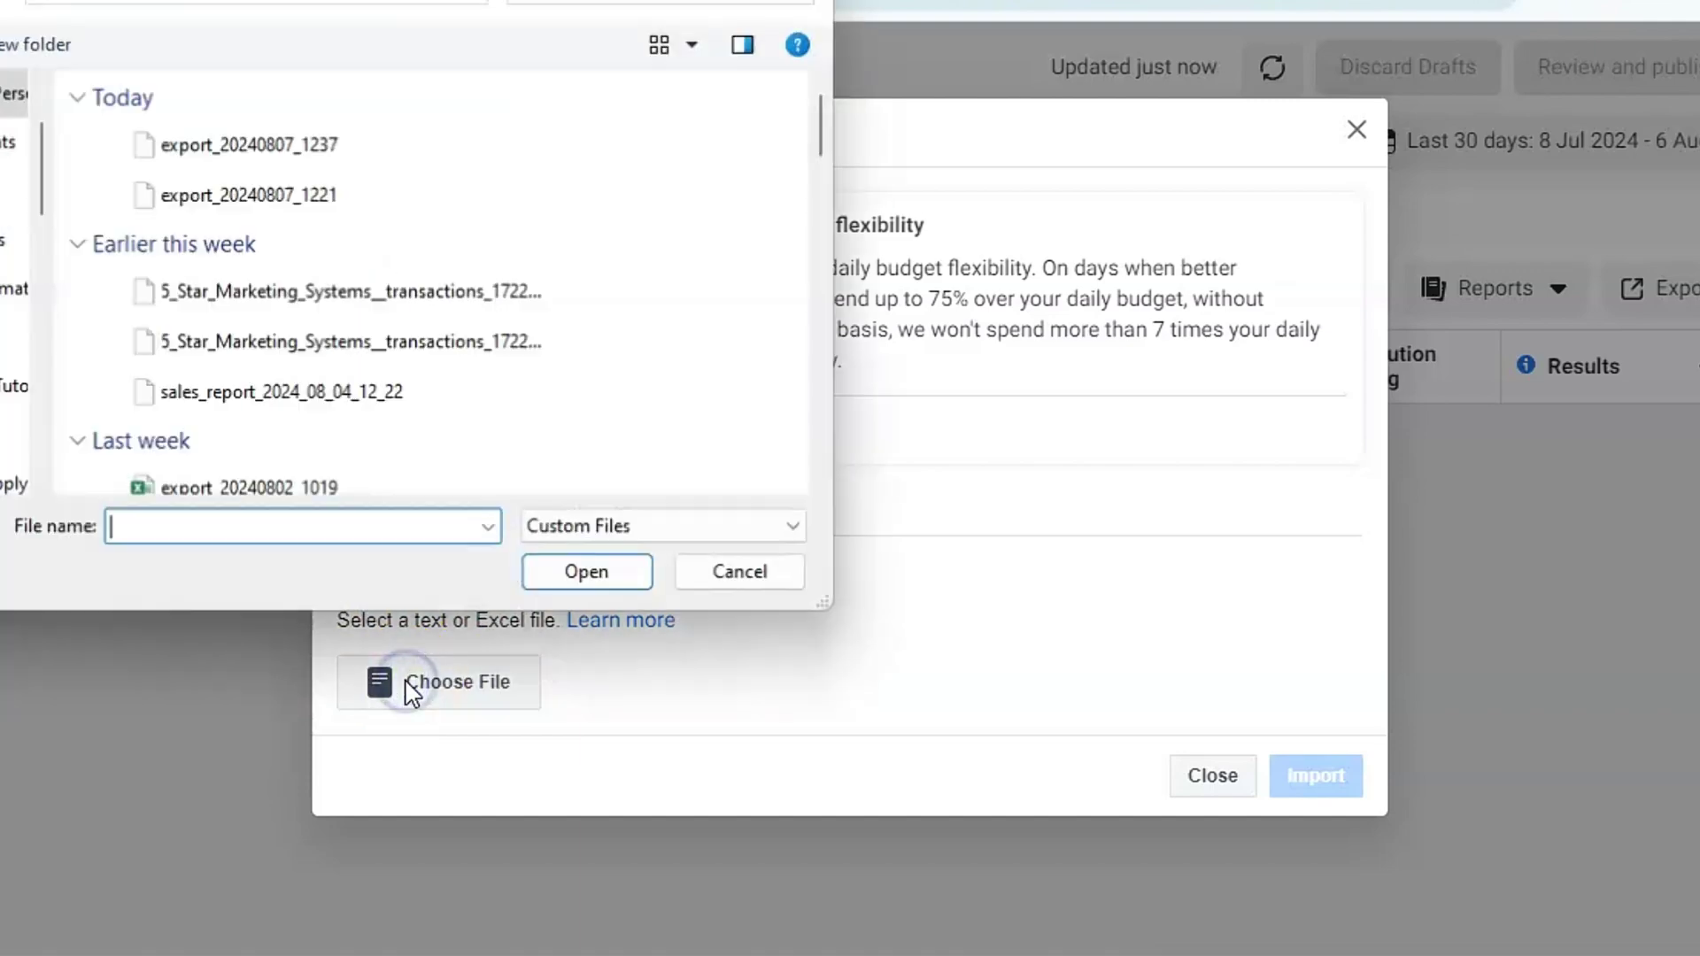
pyautogui.click(262, 141)
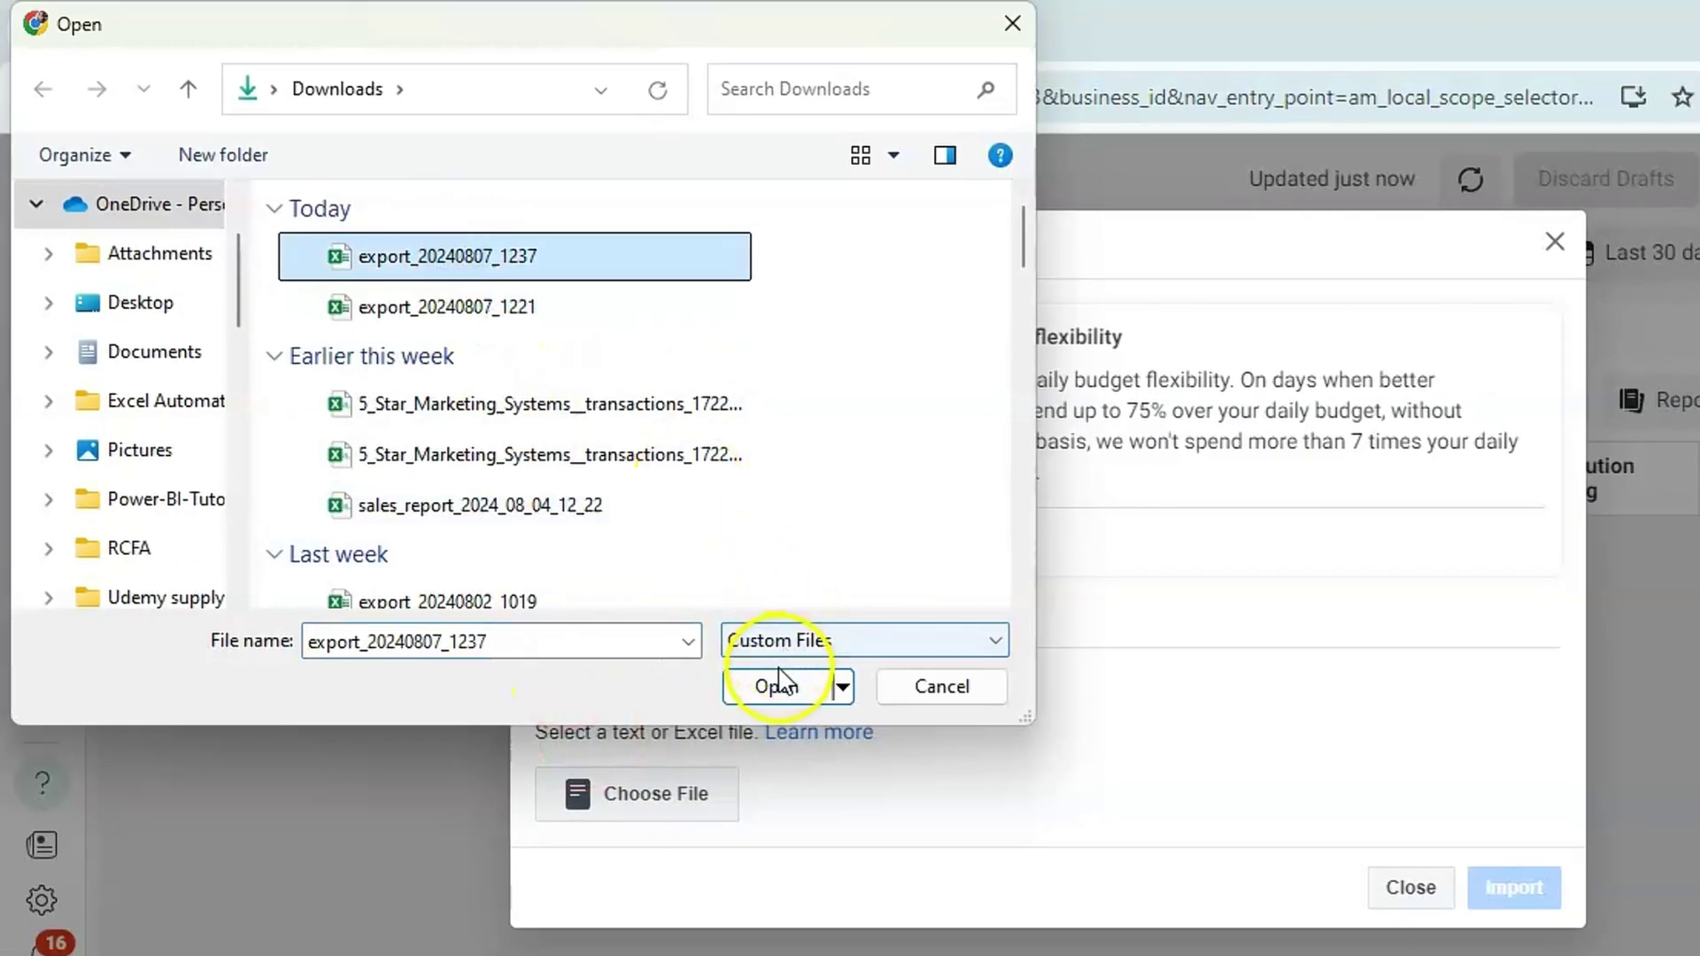
pyautogui.click(778, 686)
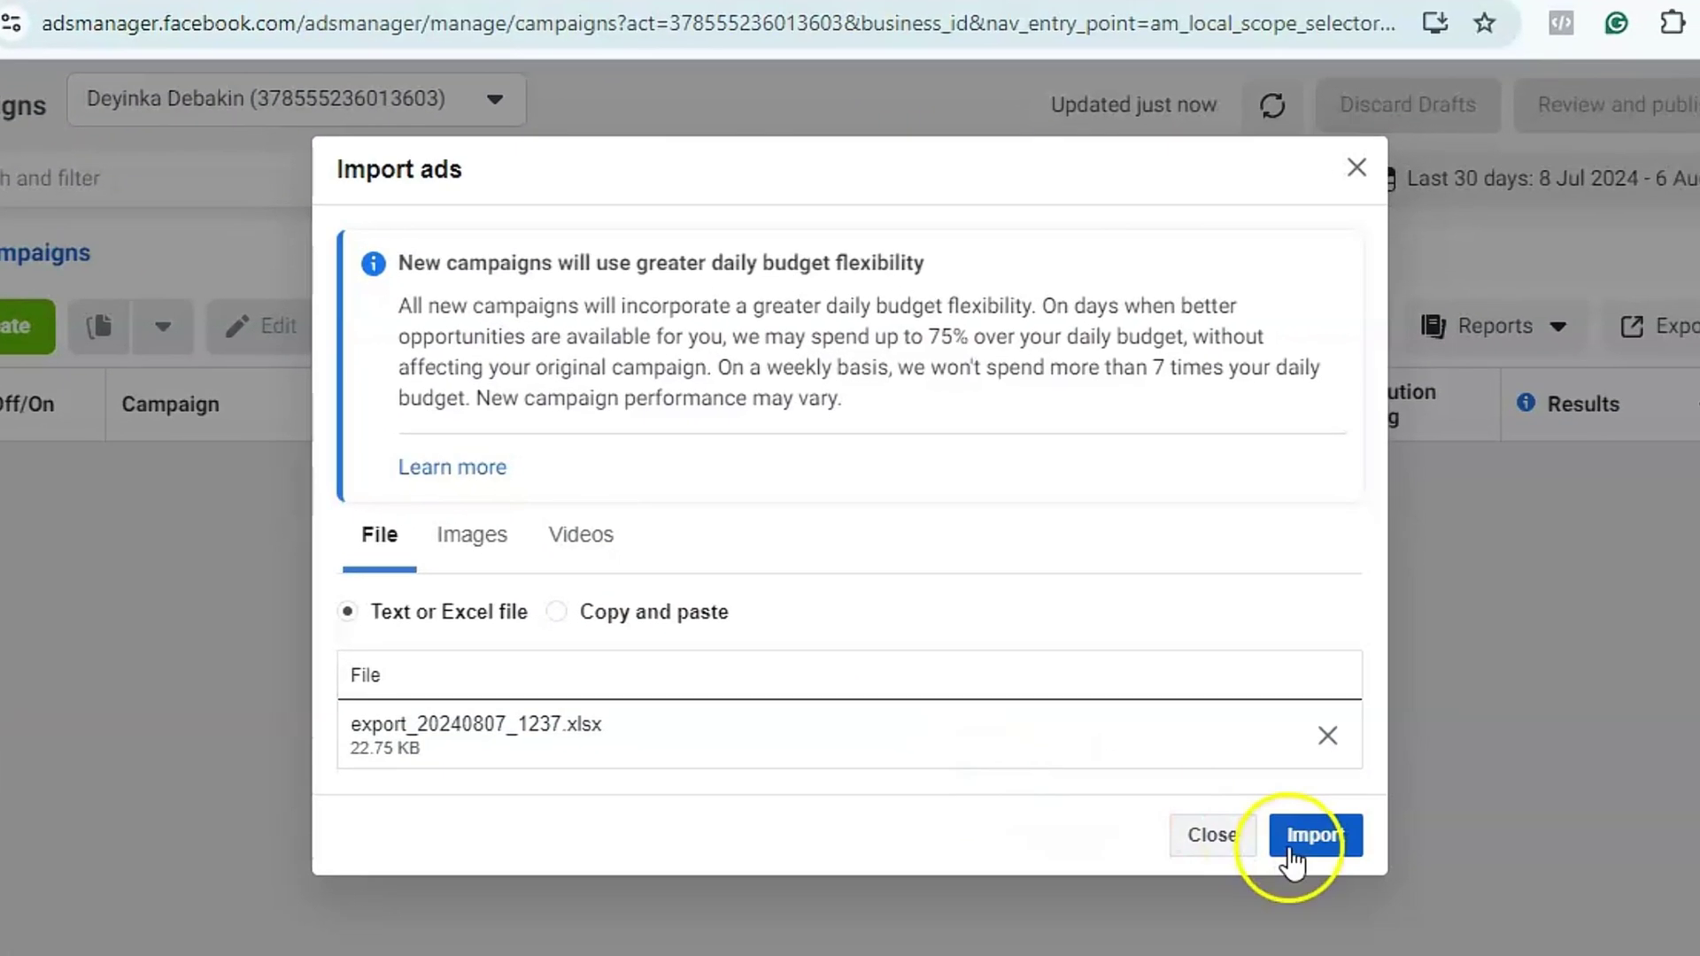
pyautogui.click(1312, 841)
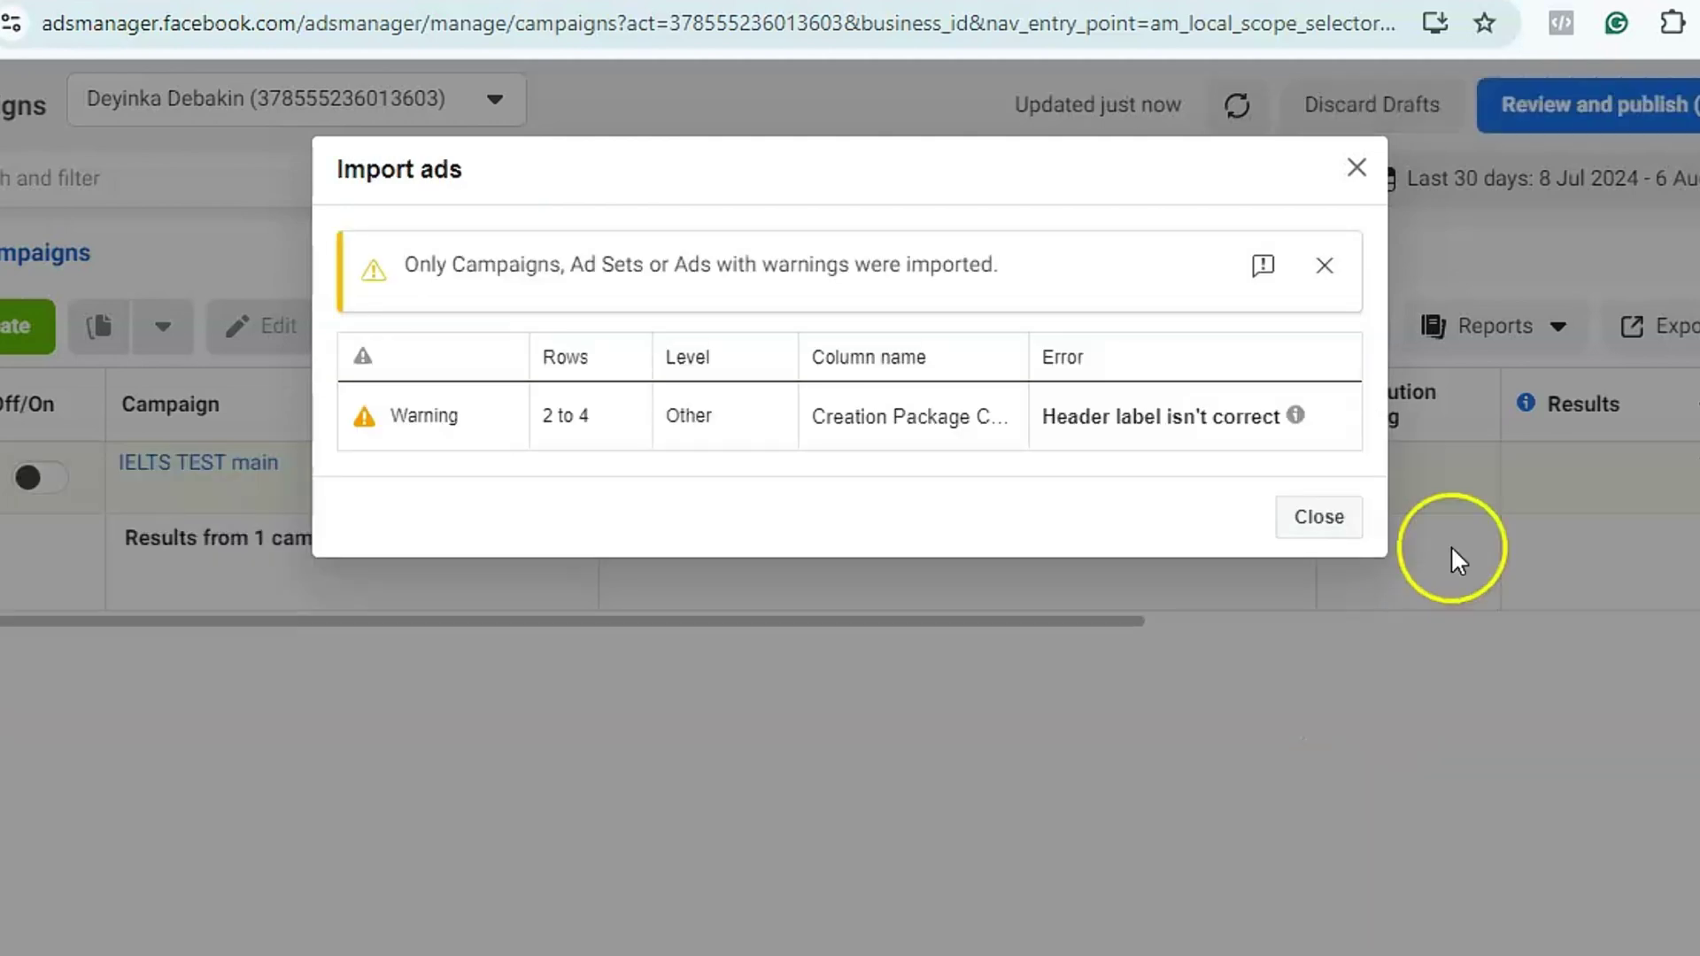
# Dismiss the import report and open draft IELTS TEST MAIN AD 1 through its campaign and ad set
pyautogui.click(1314, 522)
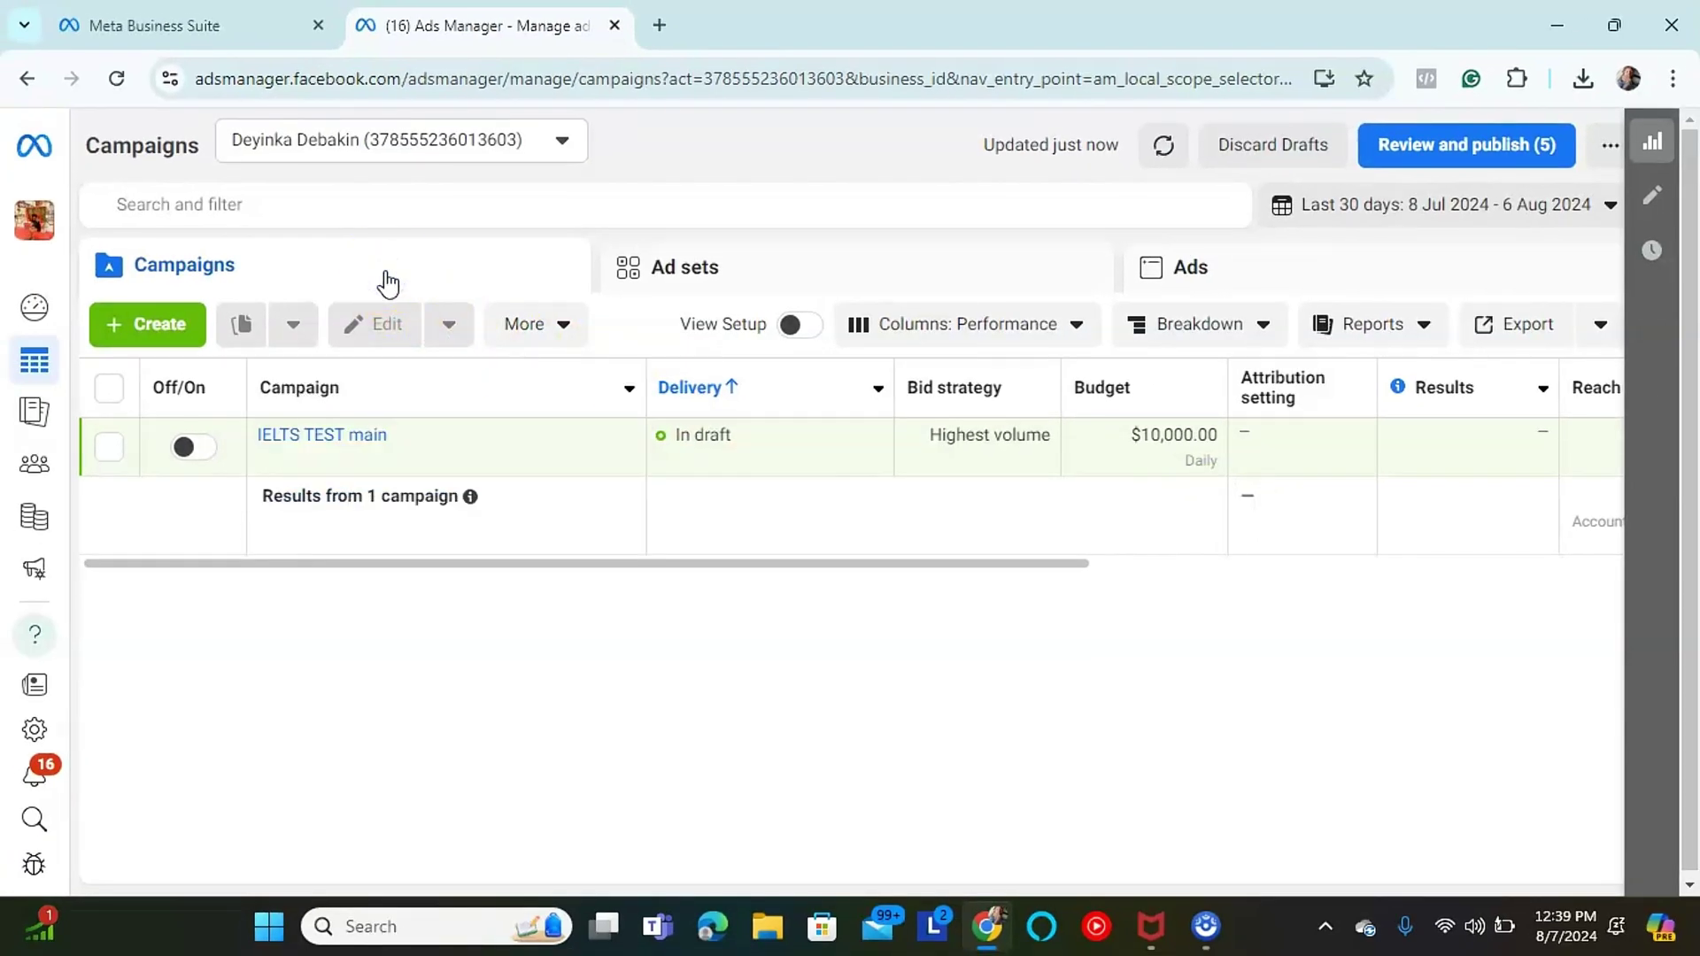
pyautogui.click(324, 436)
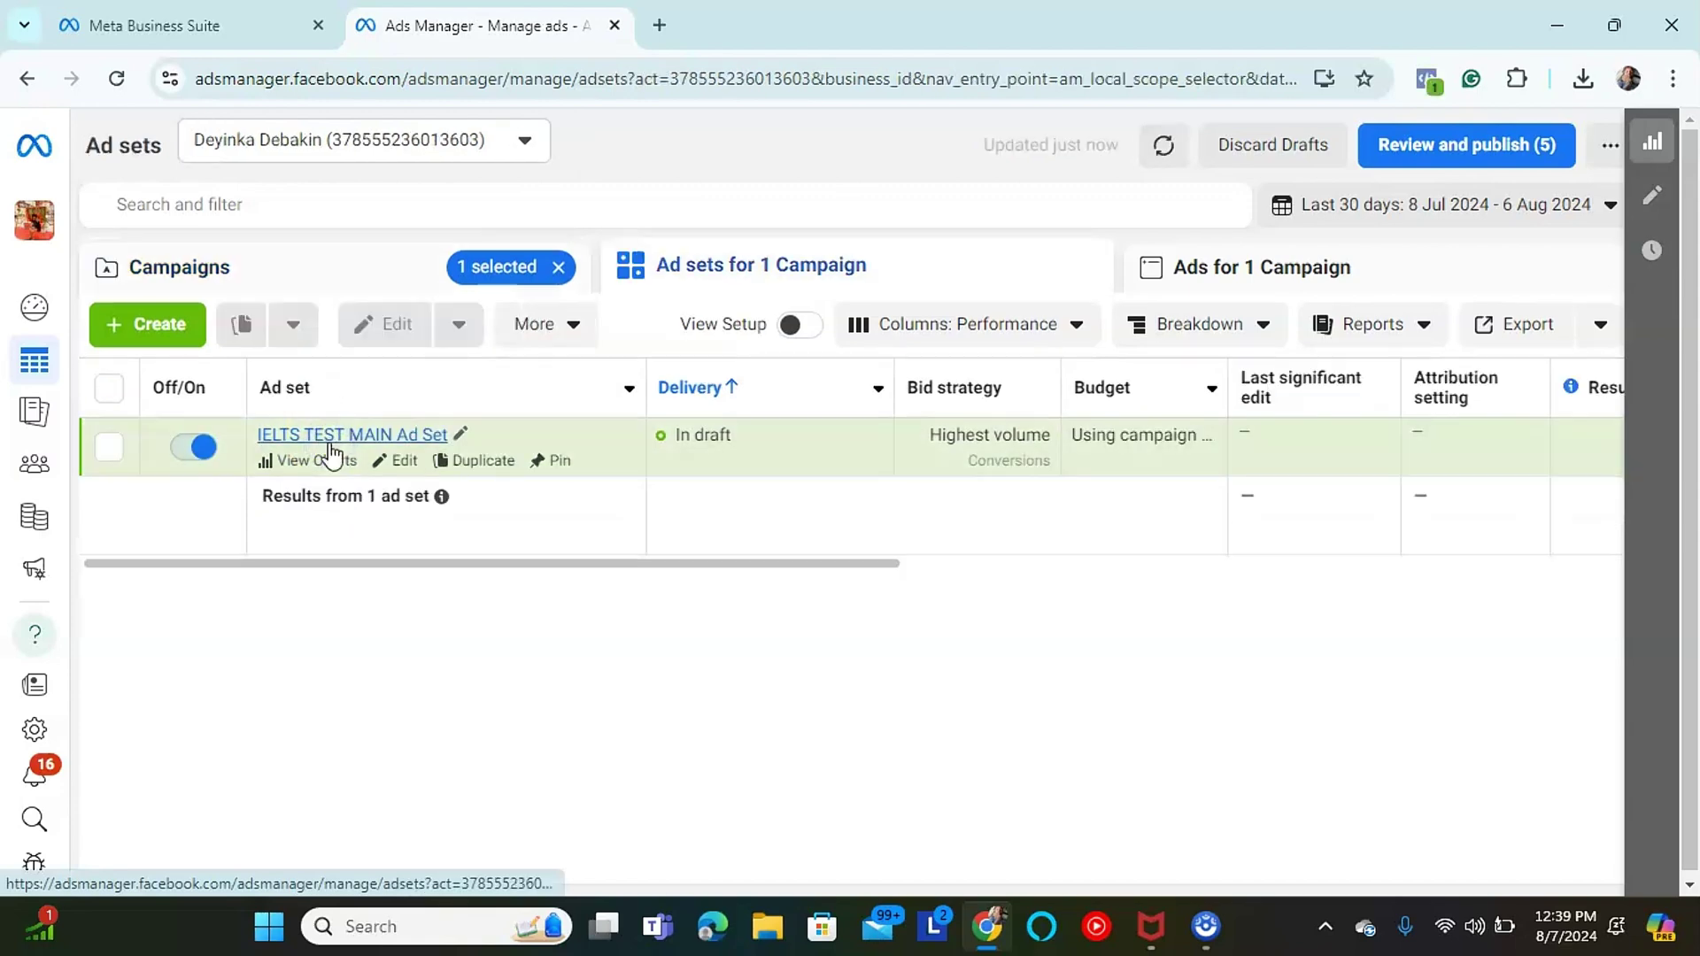
pyautogui.click(345, 443)
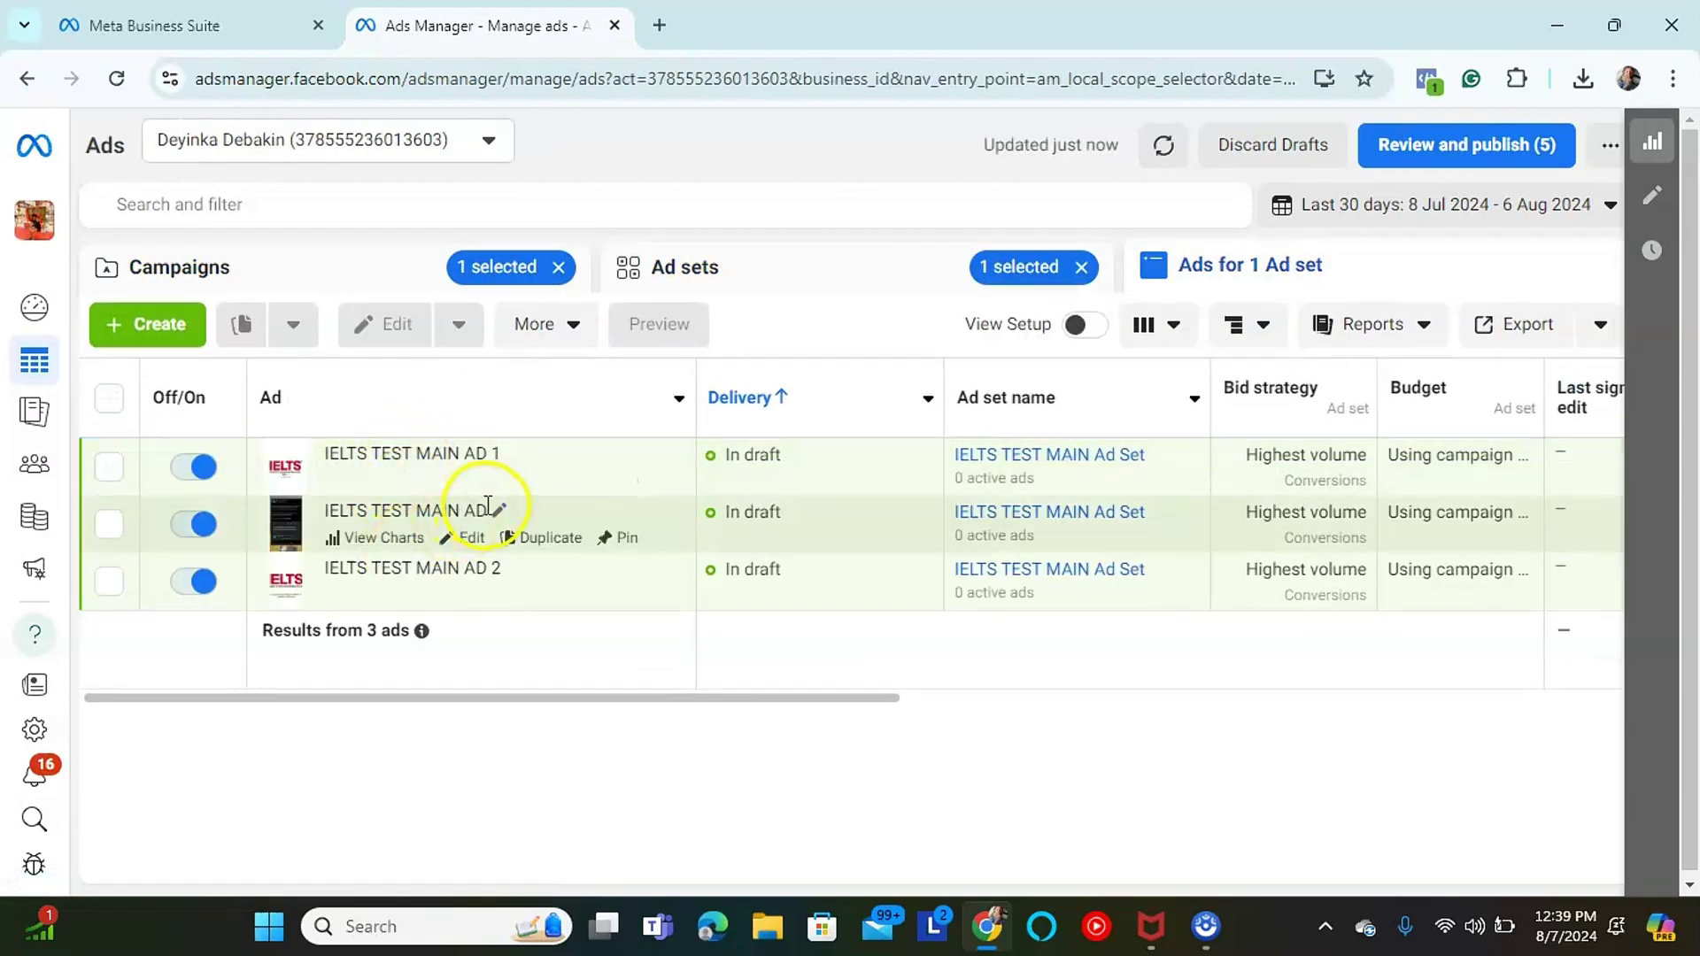
pyautogui.click(473, 481)
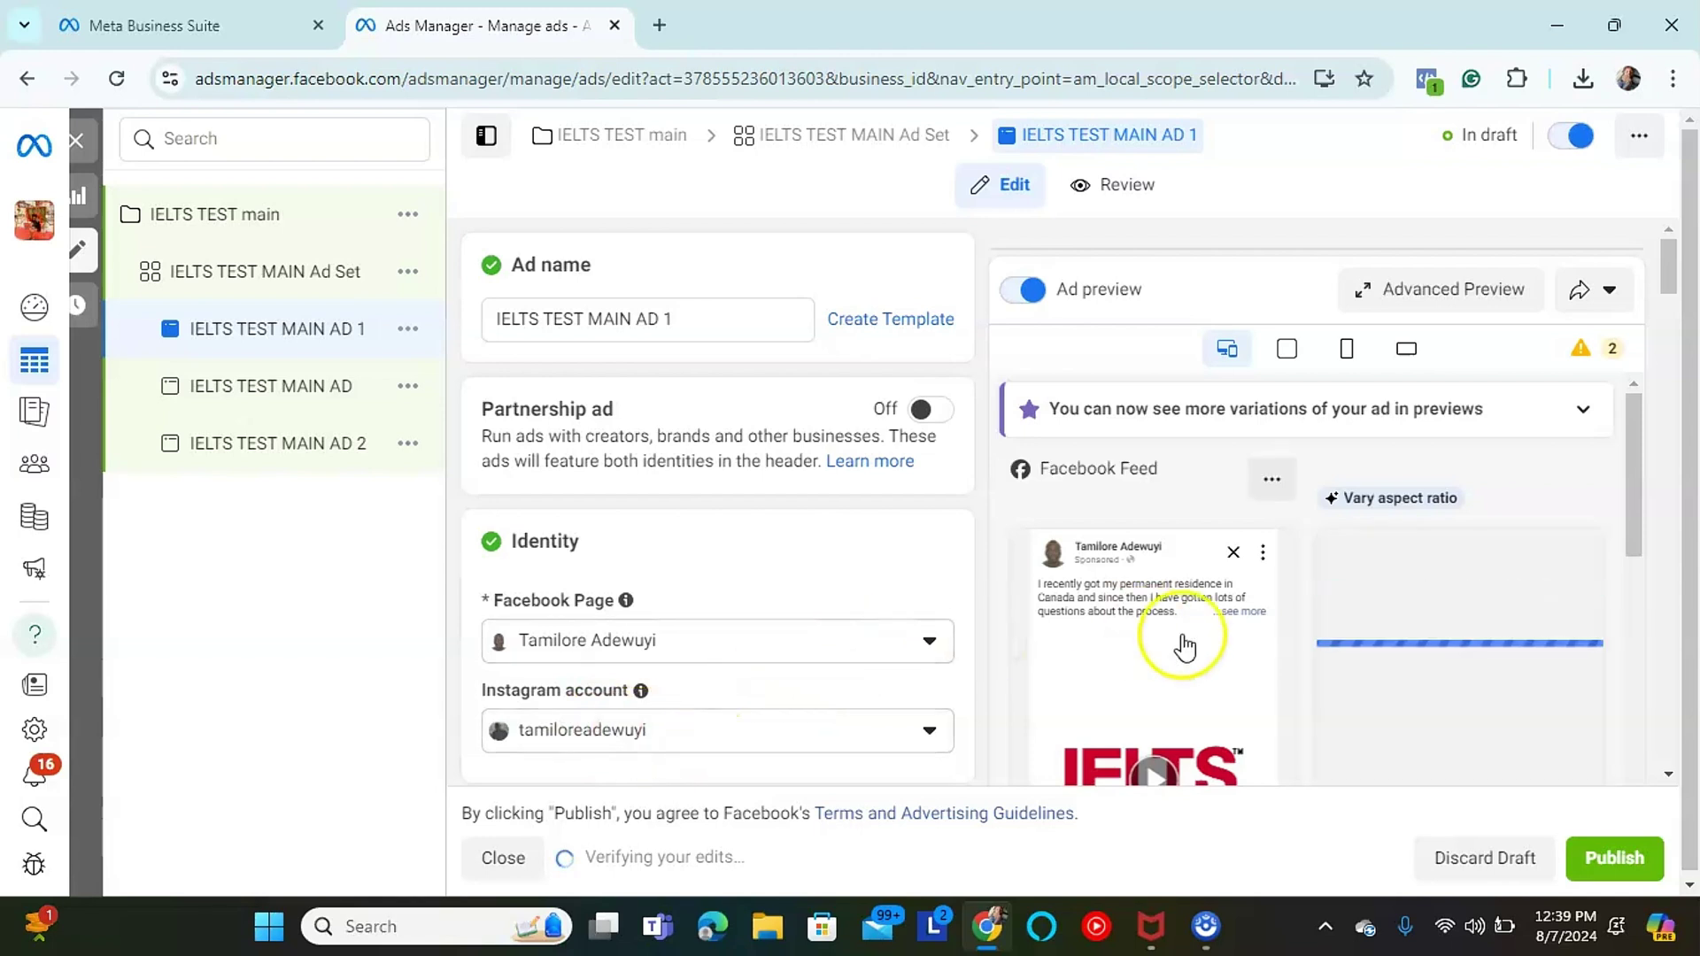
pyautogui.scroll(-2, 1412, 577)
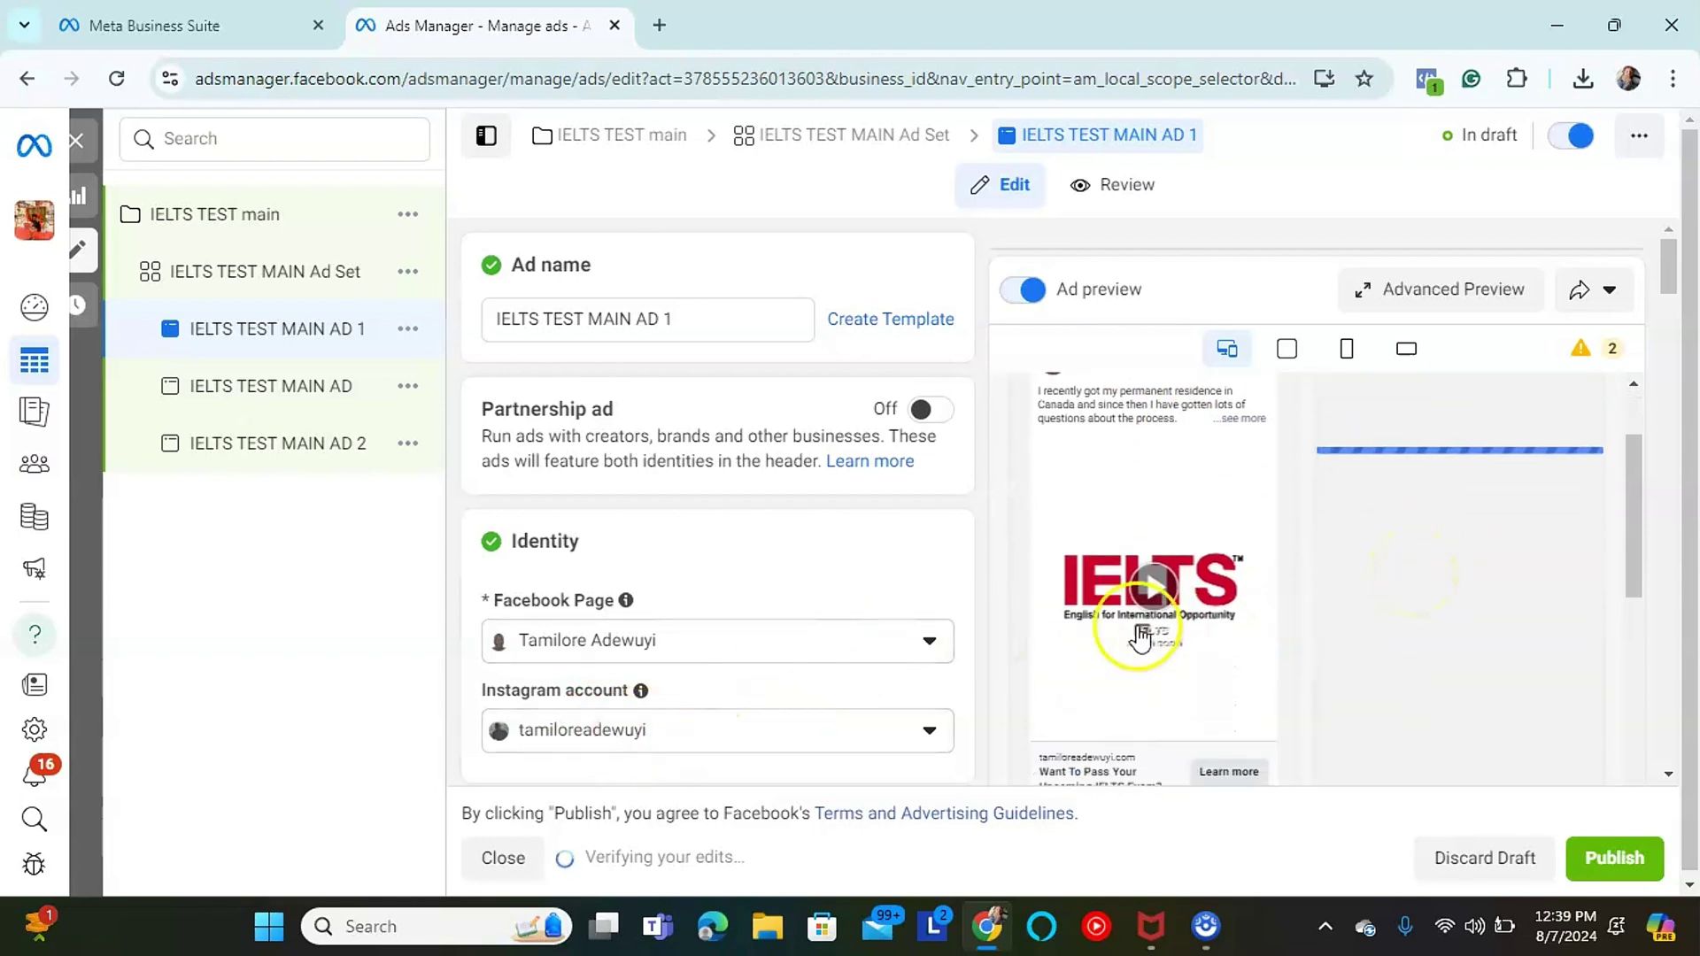
pyautogui.scroll(-1, 1140, 635)
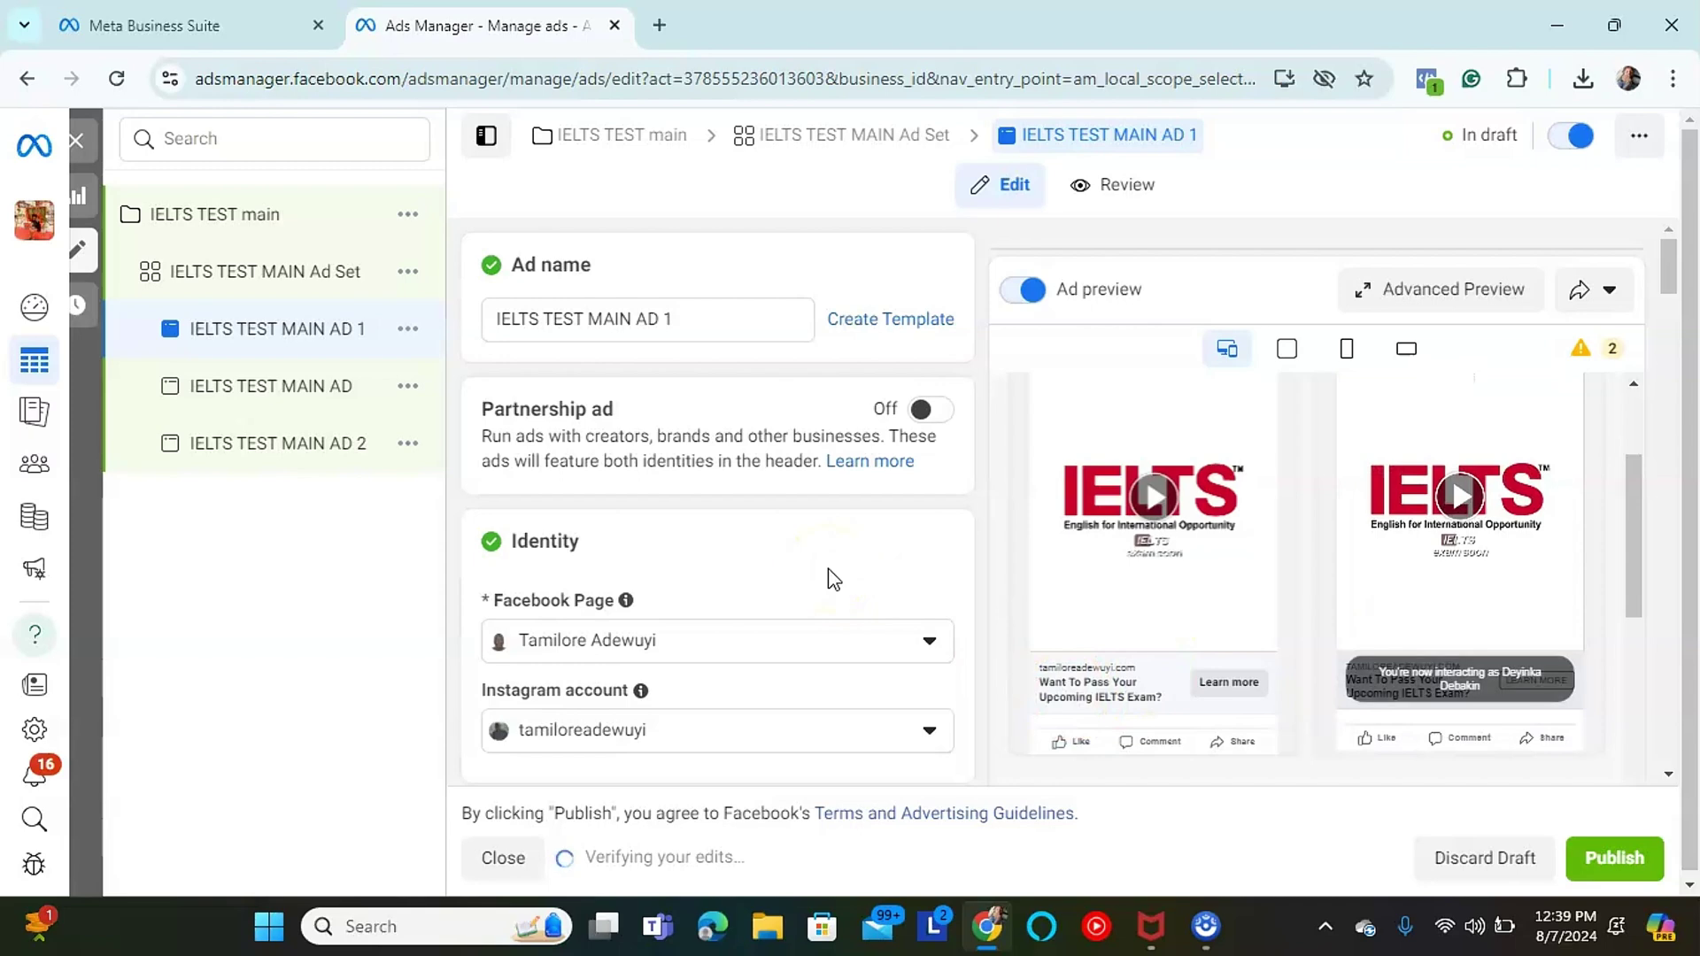
# Open the IELTS TEST MAIN Ad Set settings, review its Website conversion location, and start Create Pixel
pyautogui.click(285, 280)
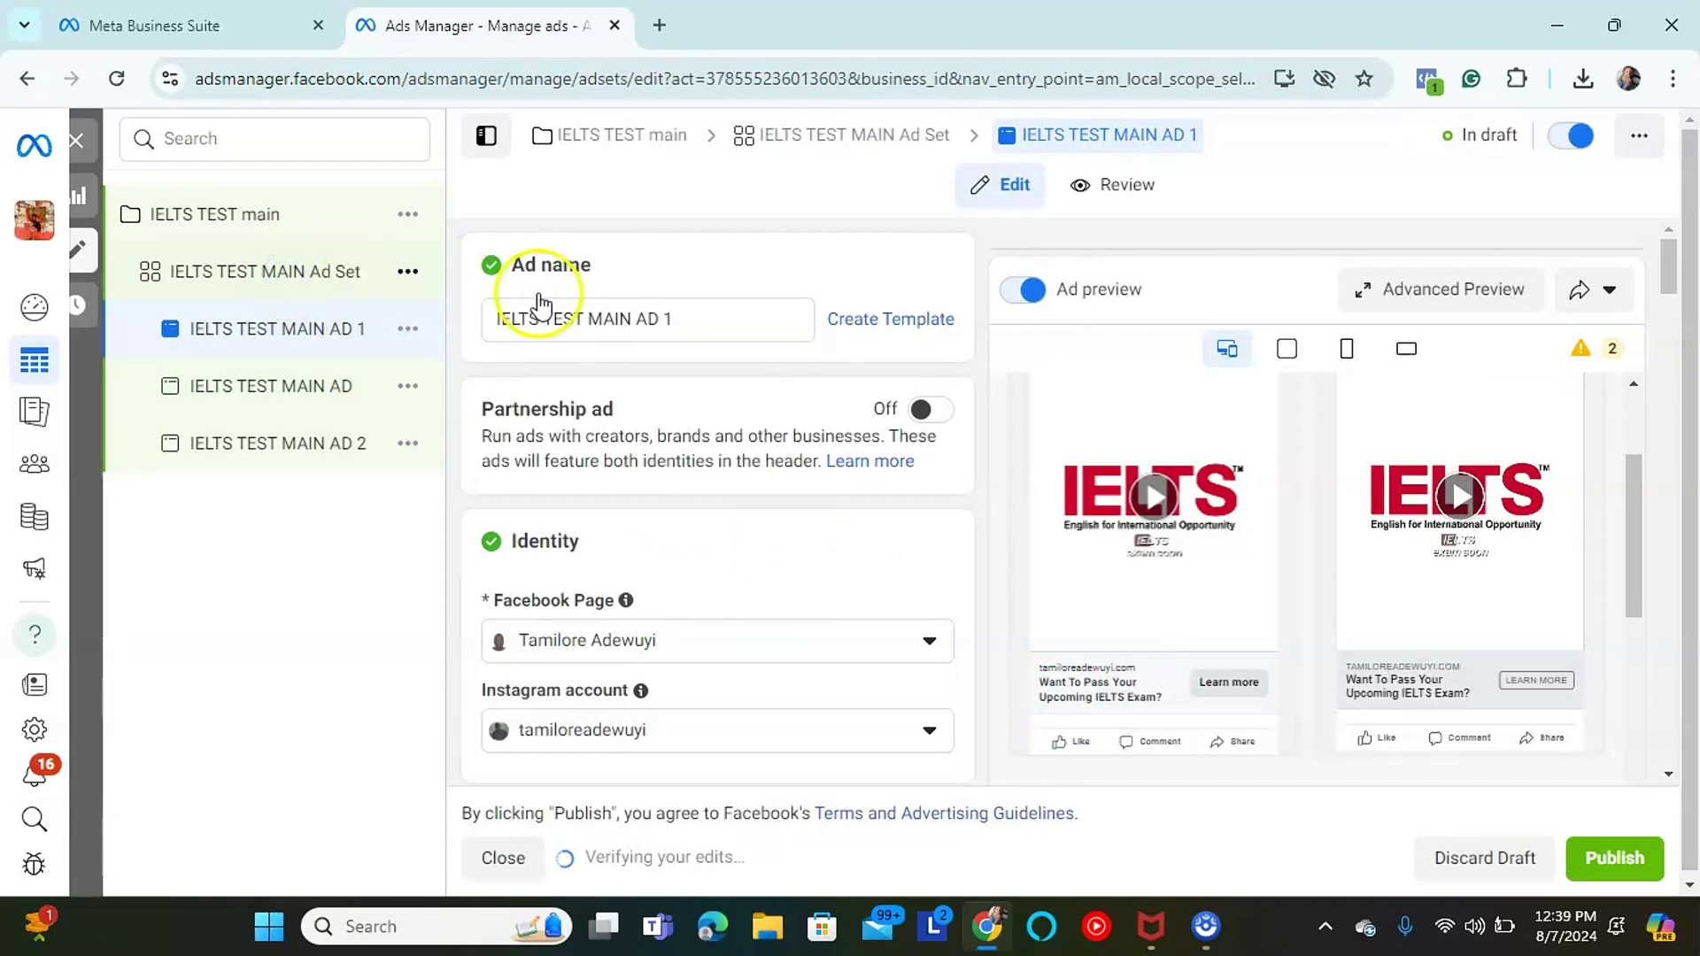
pyautogui.click(606, 340)
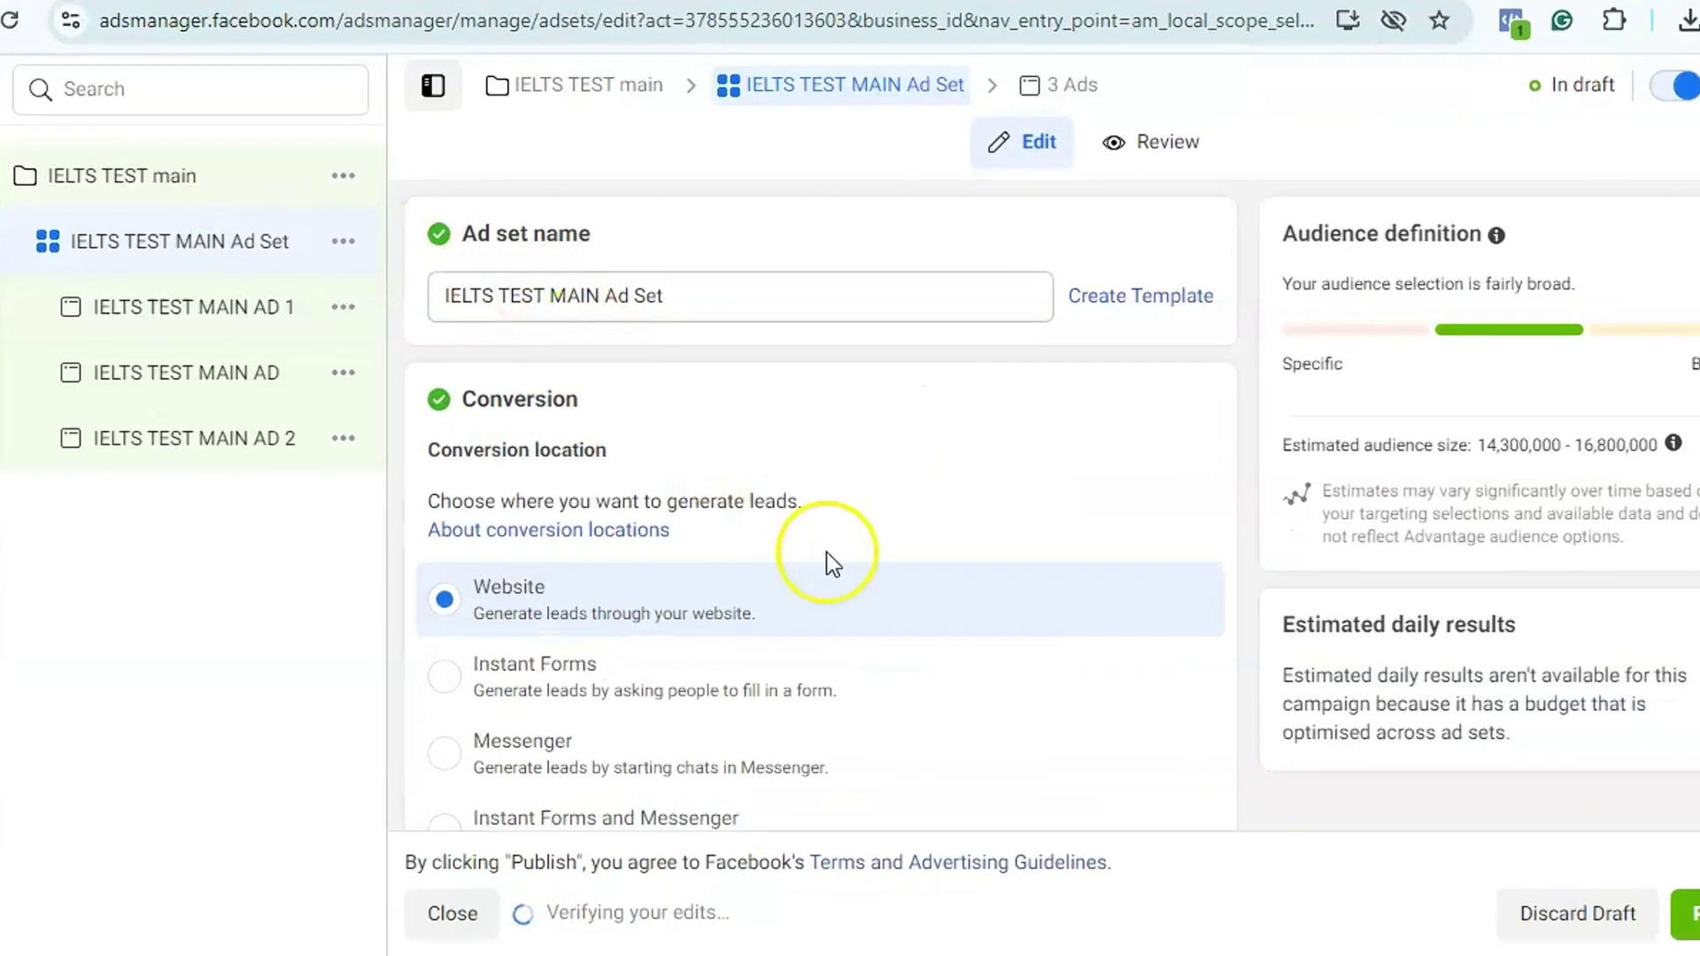
pyautogui.scroll(-3, 841, 584)
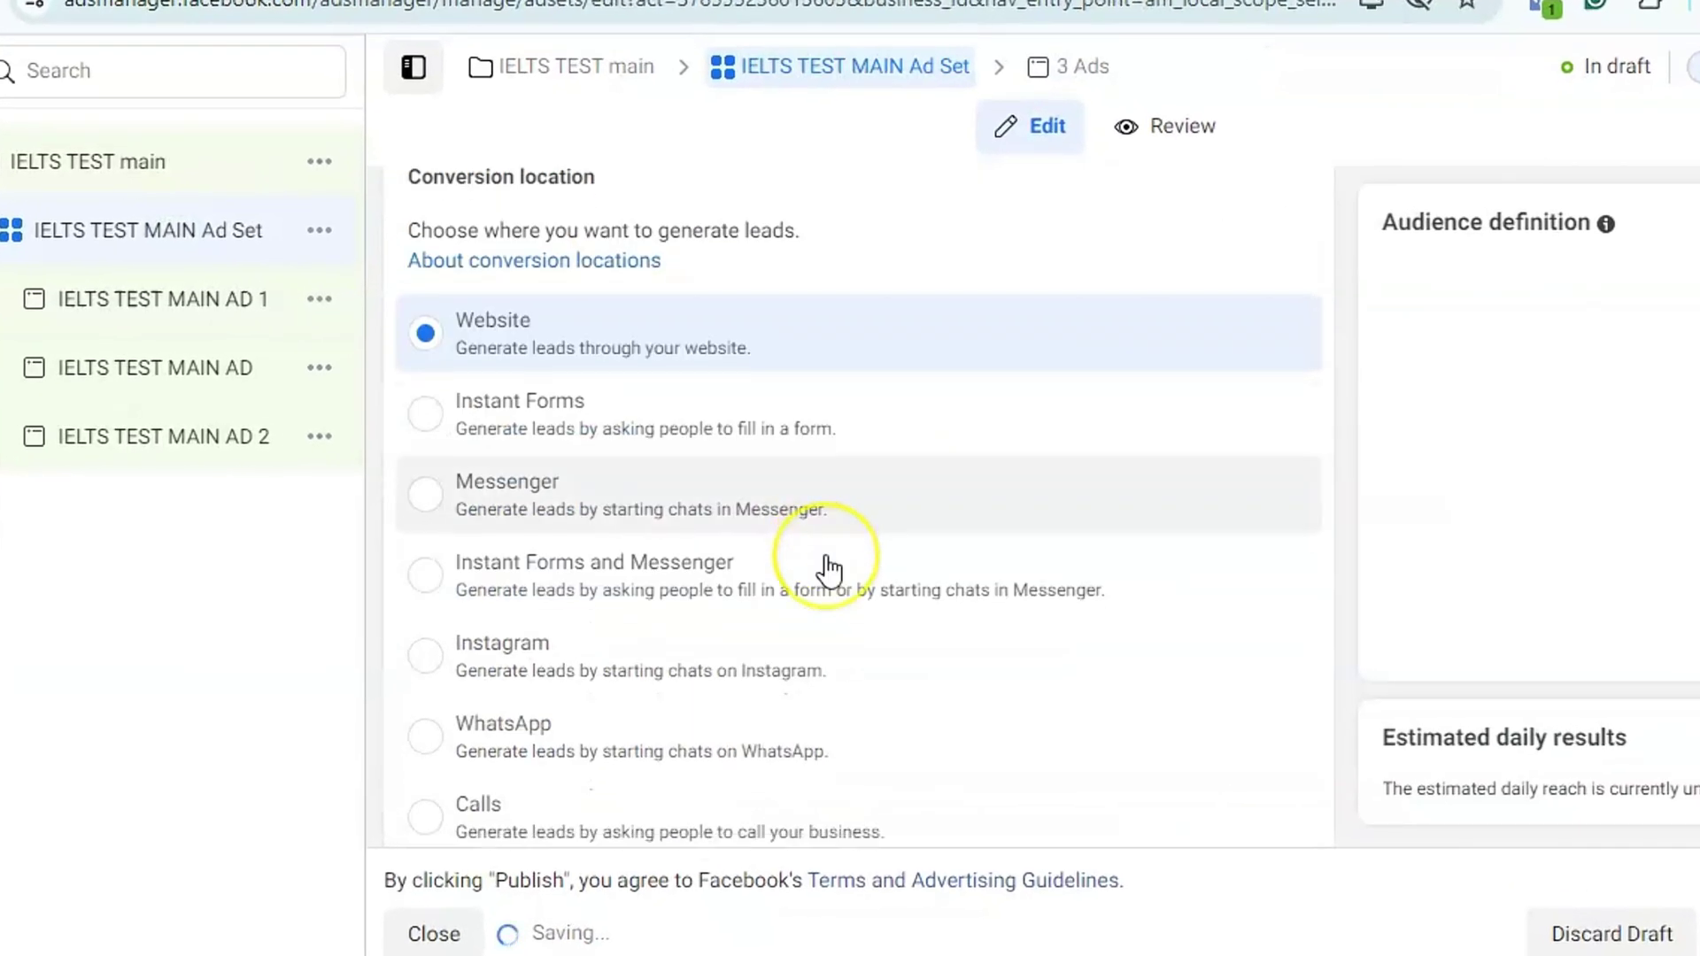
pyautogui.scroll(-3, 830, 571)
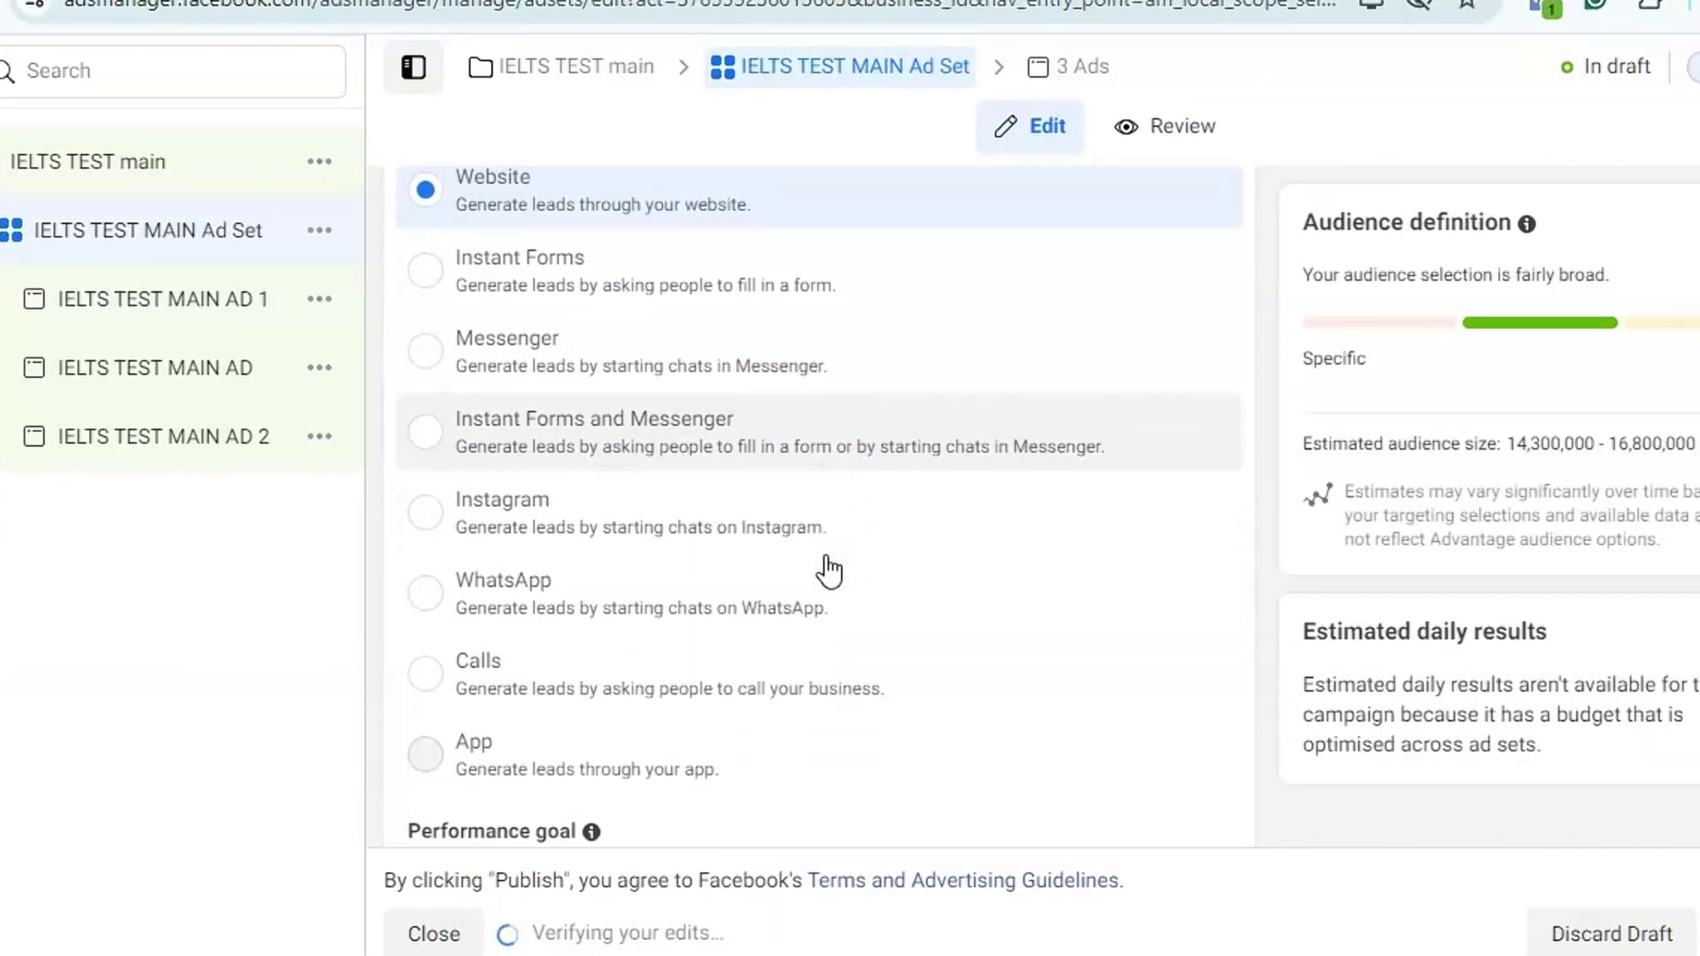
pyautogui.scroll(2, 824, 549)
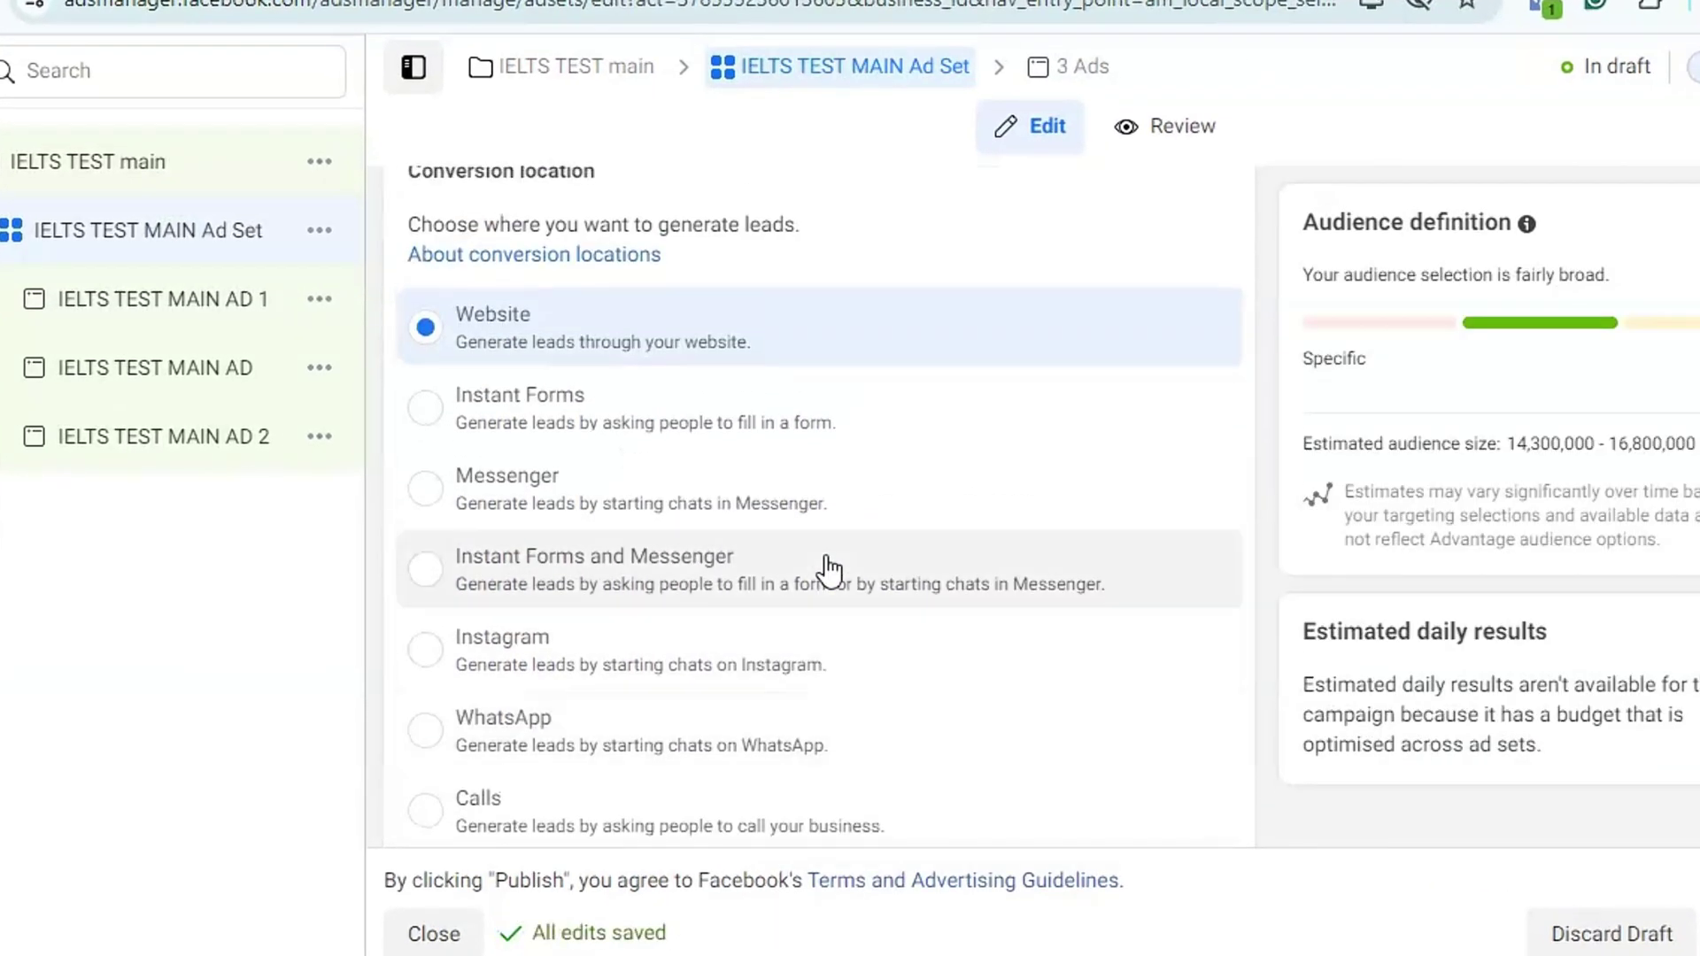
pyautogui.click(797, 431)
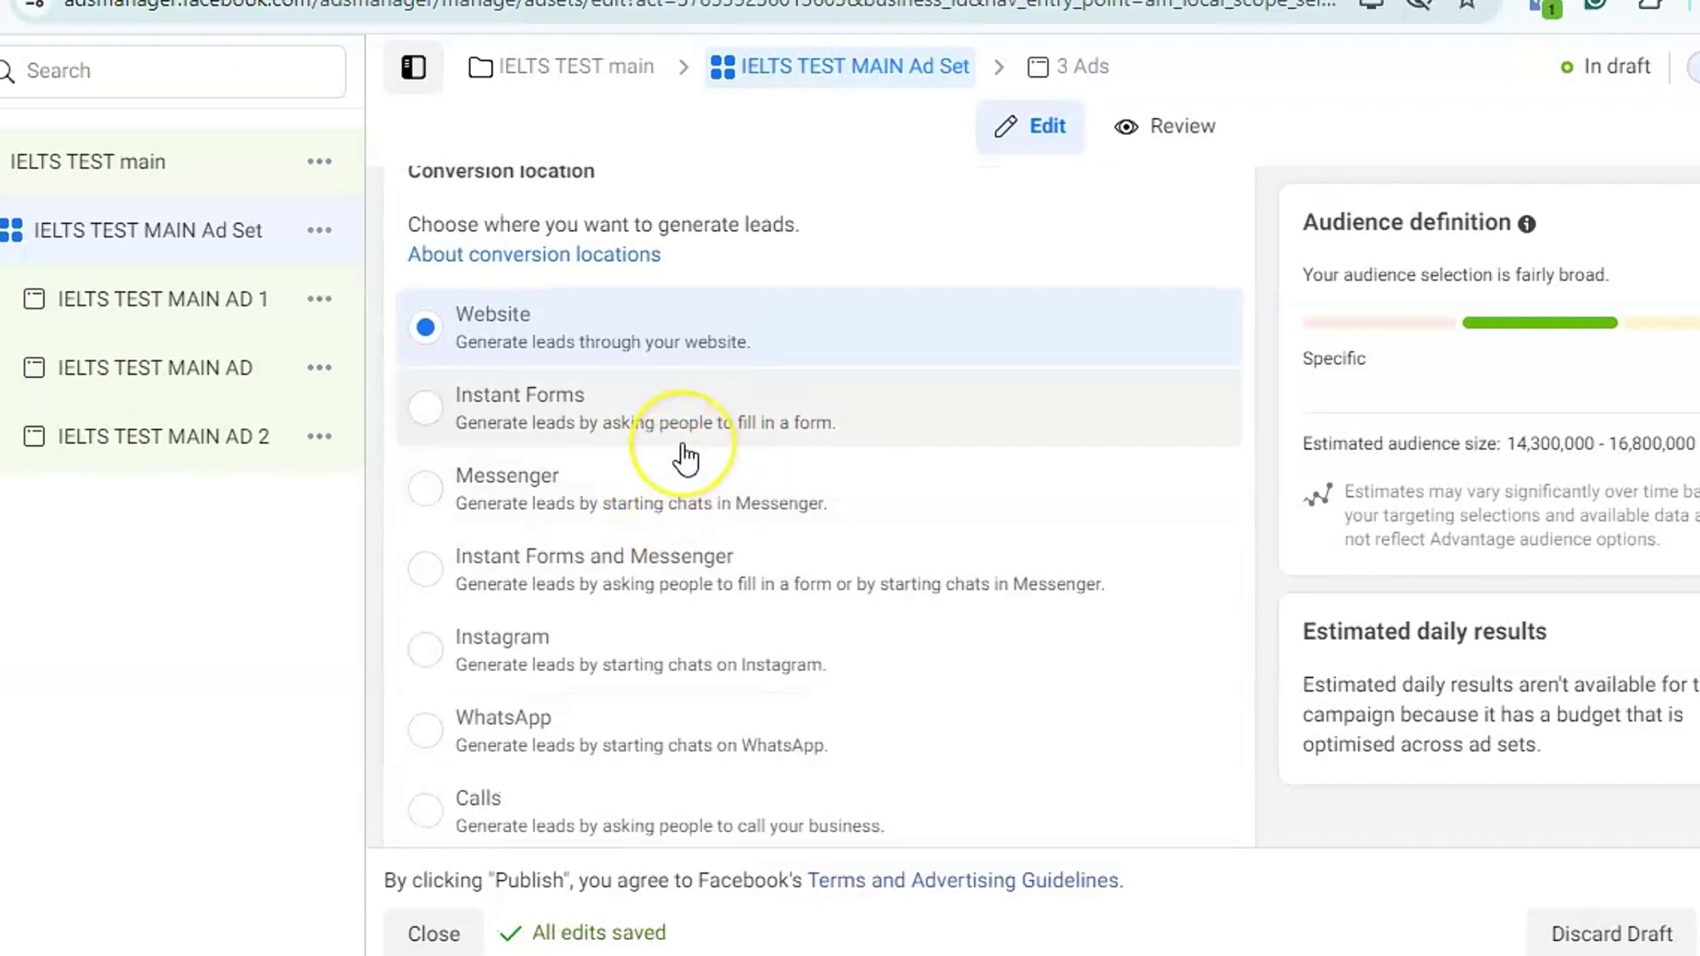
pyautogui.scroll(-6, 686, 458)
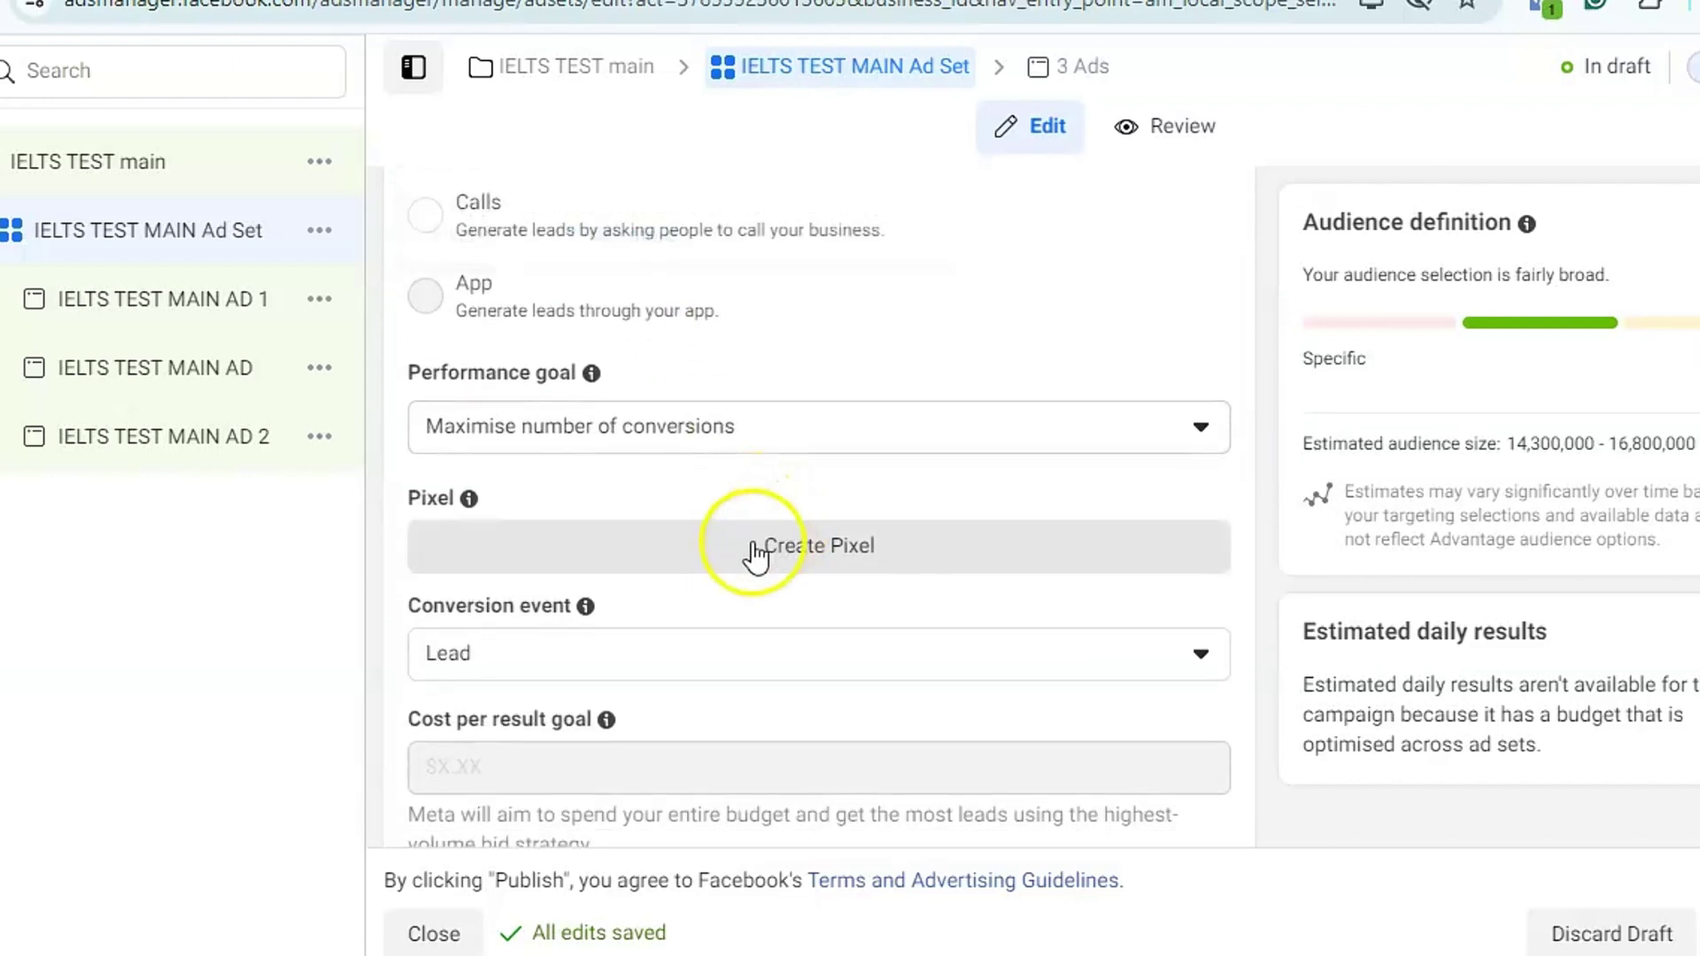
pyautogui.scroll(1, 695, 436)
pyautogui.scroll(-2, 695, 496)
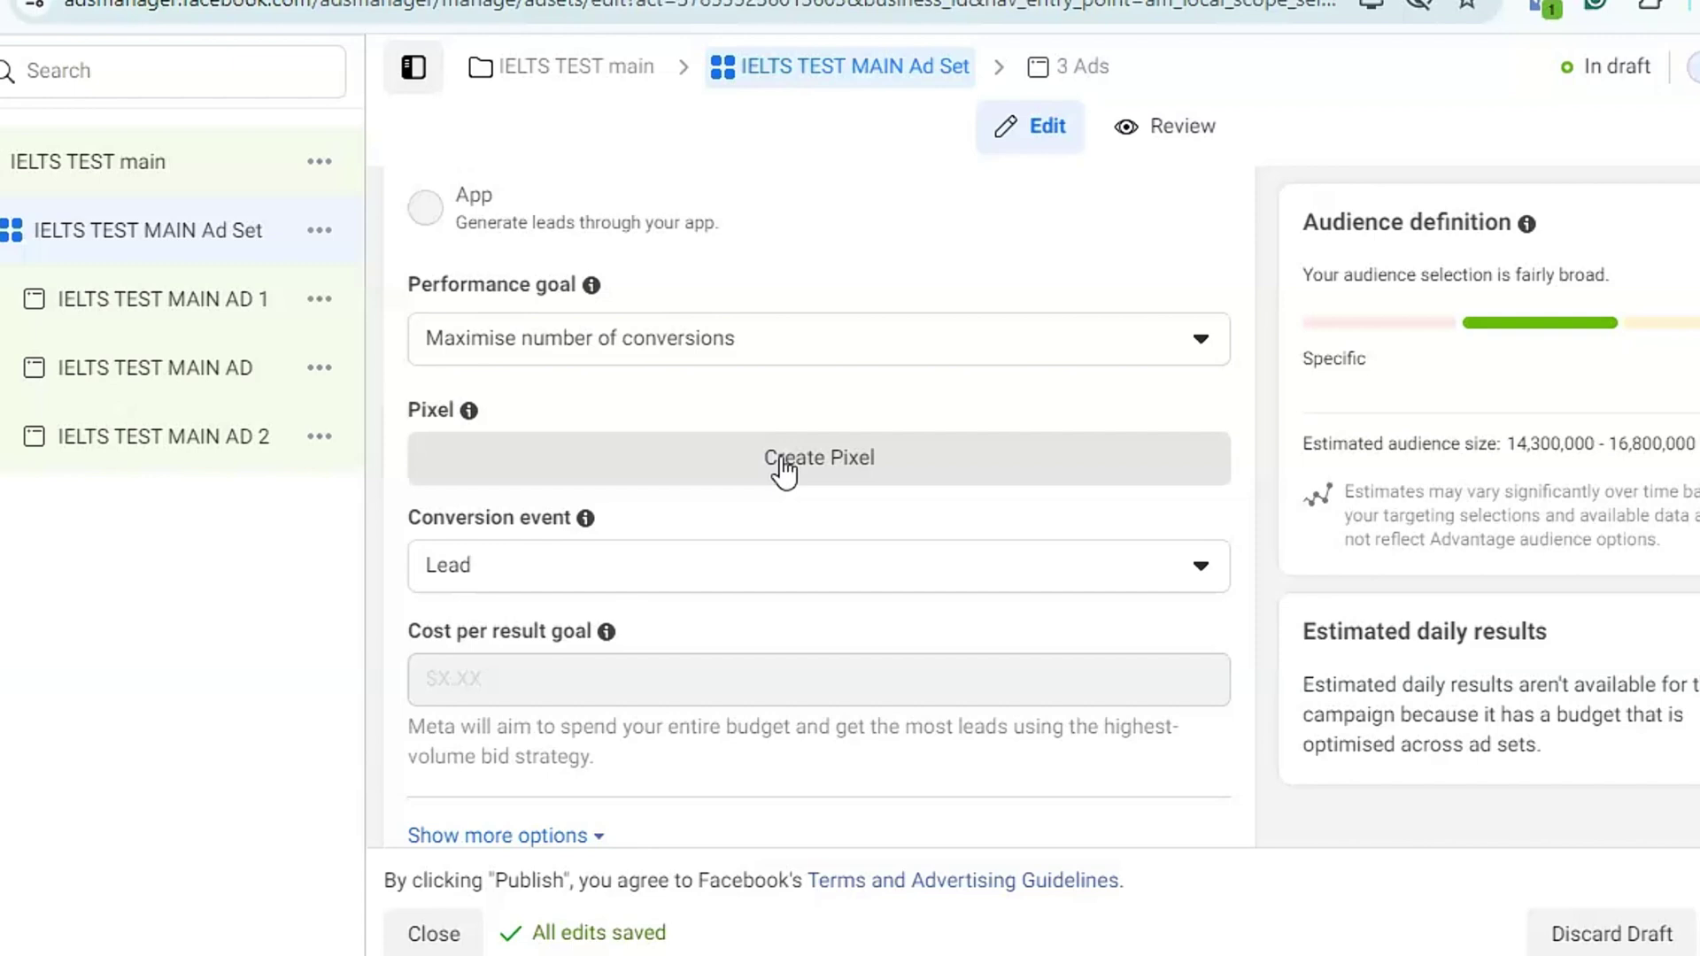
pyautogui.click(813, 458)
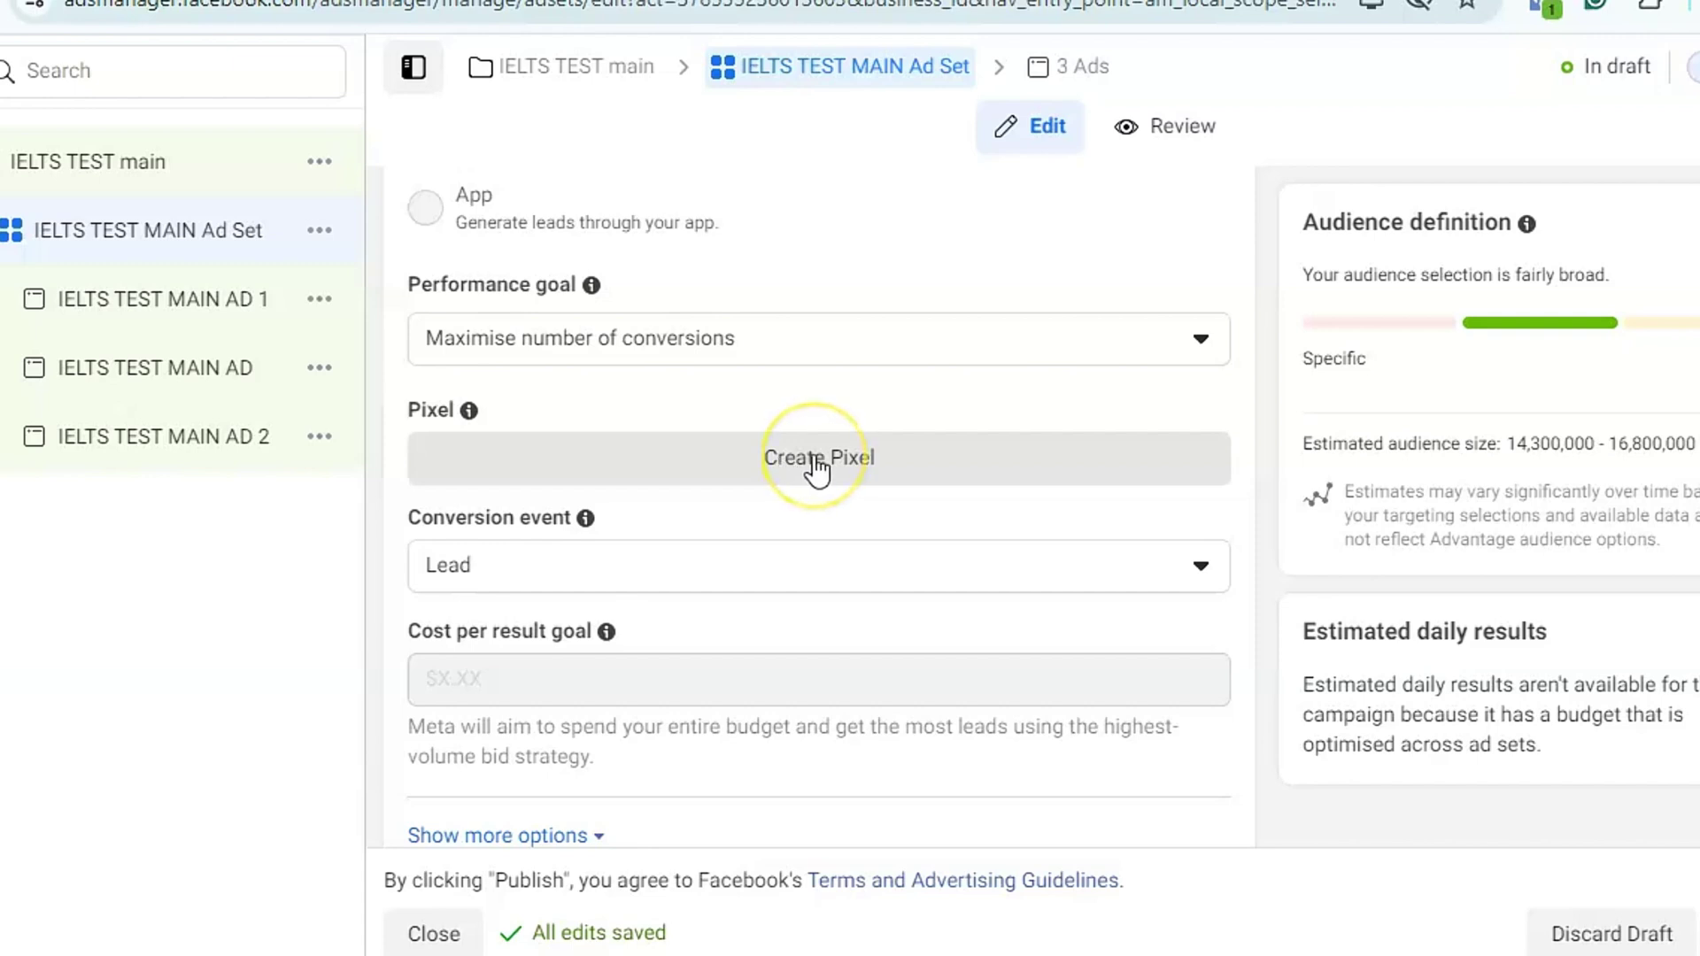